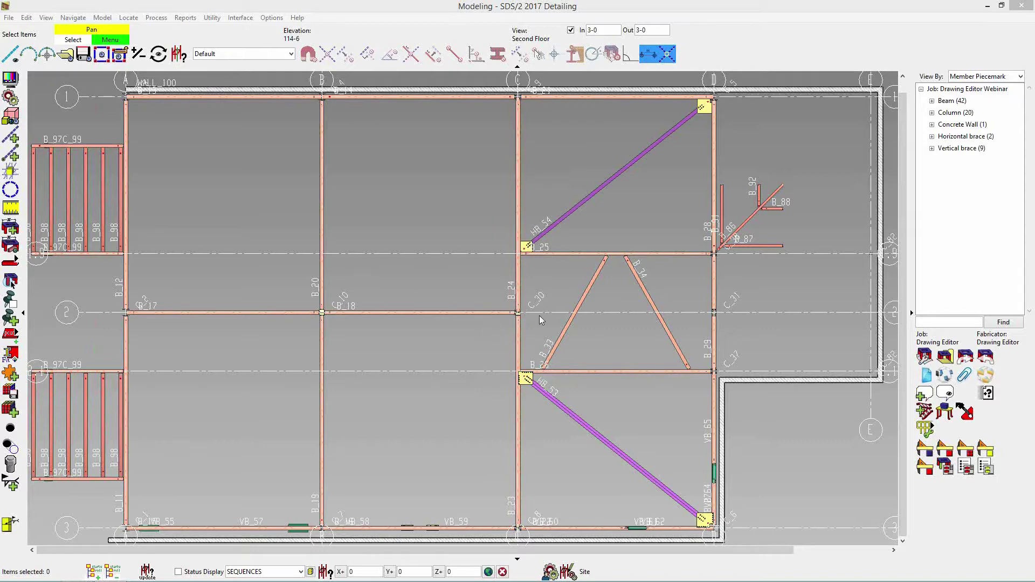
Step: Examine the beam-to-column connection at column C_30 in 3D and review the beam's right end shear plate settings
left_click(502, 333)
scroll(505, 325, "up", 5)
middle_click_drag(505, 325, 606, 237)
scroll(486, 346, "up", 8)
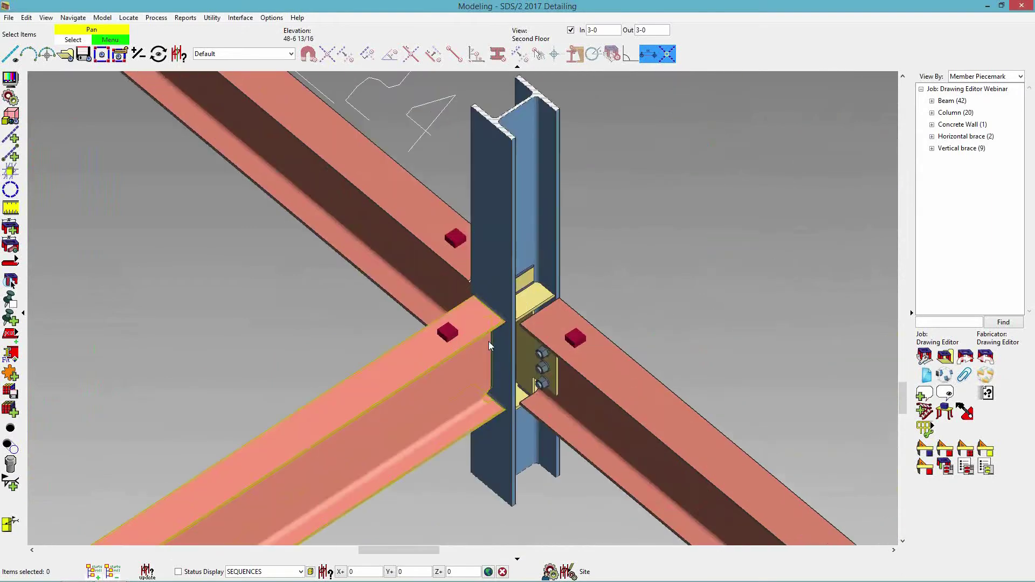
scroll(483, 339, "down", 3)
middle_click_drag(455, 316, 503, 241)
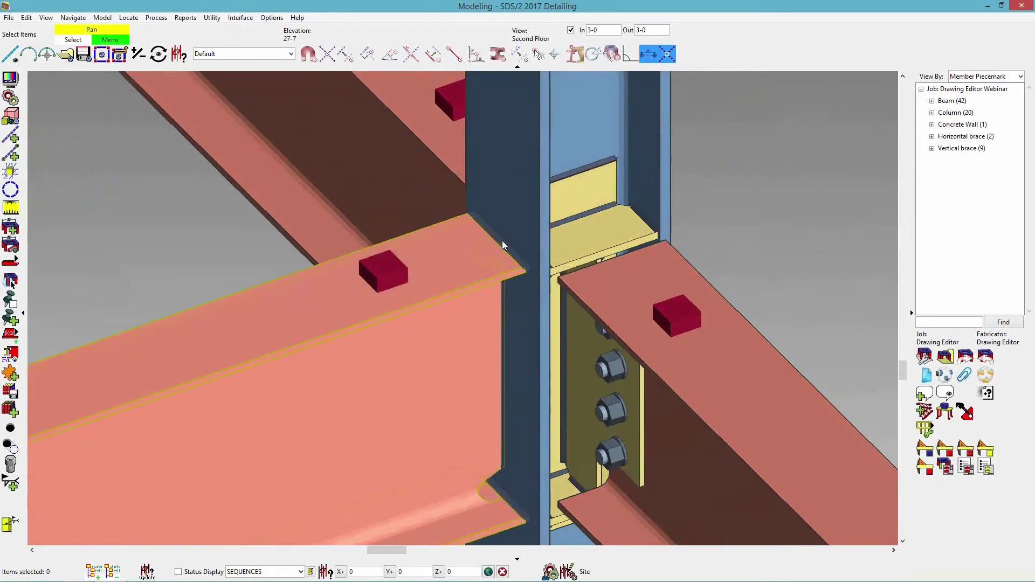
scroll(490, 380, "up", 3)
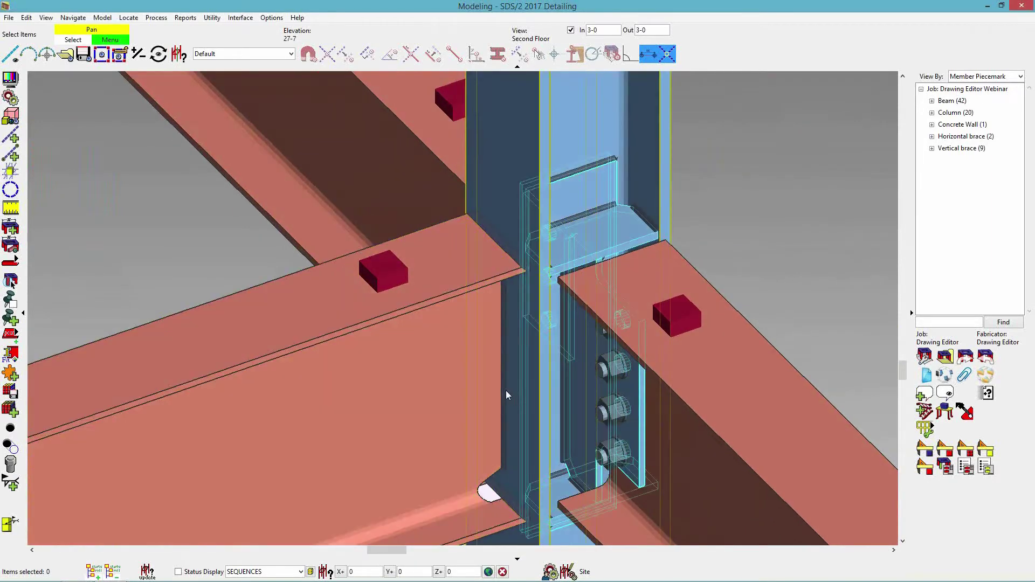
scroll(643, 425, "down", 4)
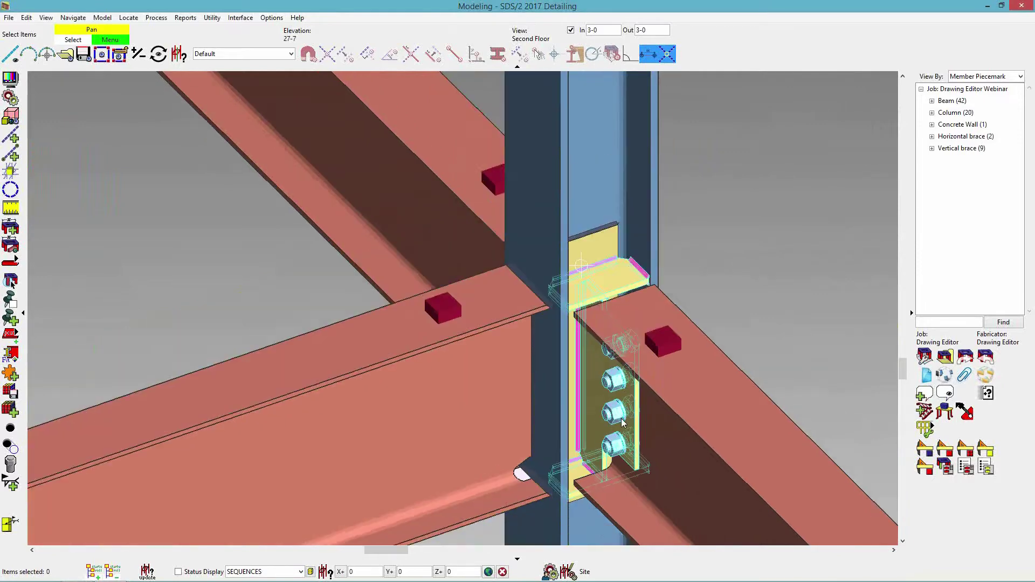
middle_click_drag(593, 410, 561, 382)
scroll(560, 381, "up", 3)
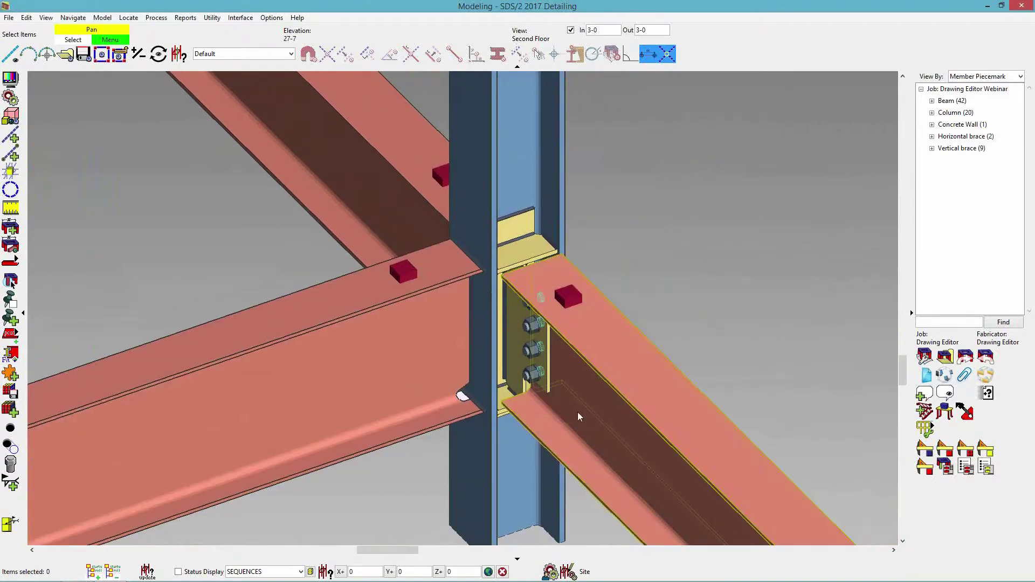
middle_click_drag(545, 362, 575, 353)
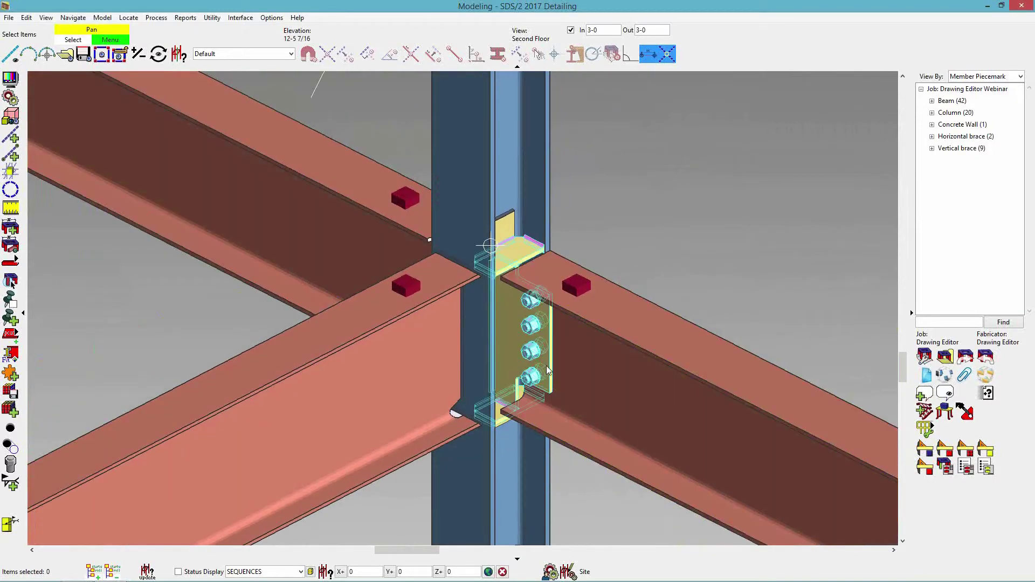
double_click(484, 452)
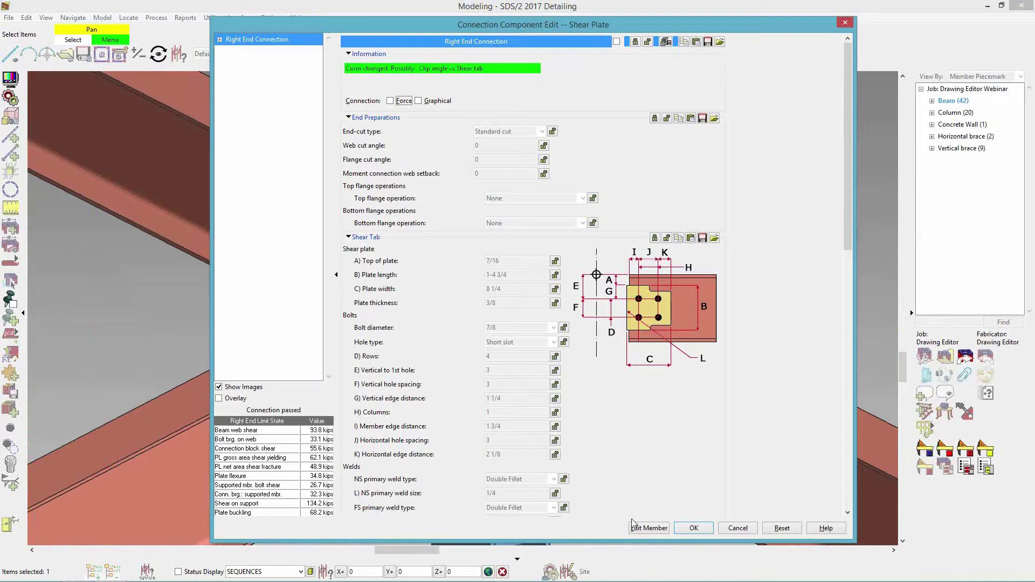
left_click(697, 530)
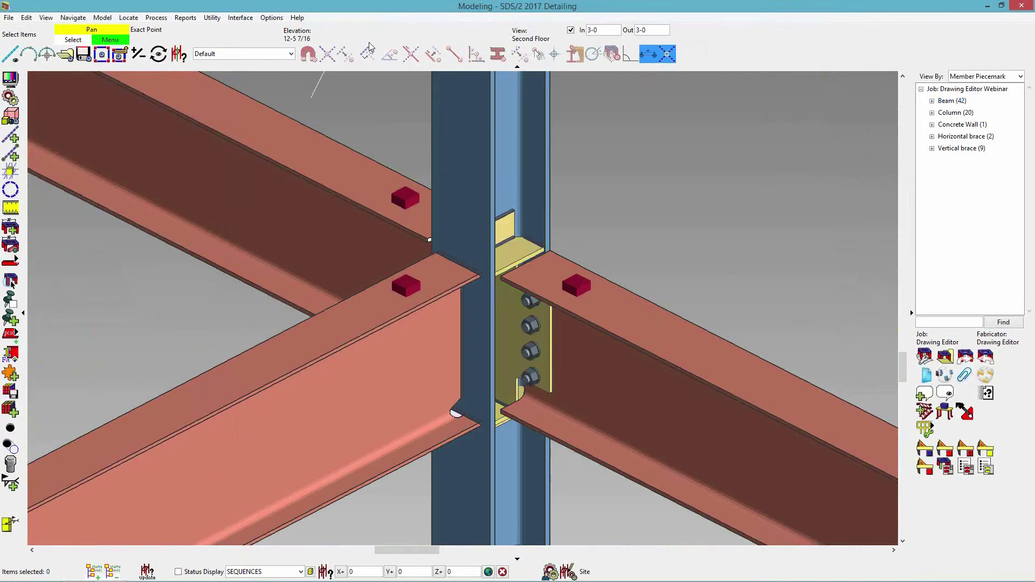
Step: In the fabricator's non-standard field bolt label settings, set Quantity to order 1 and User Text to order 2 with "-"
left_click(272, 18)
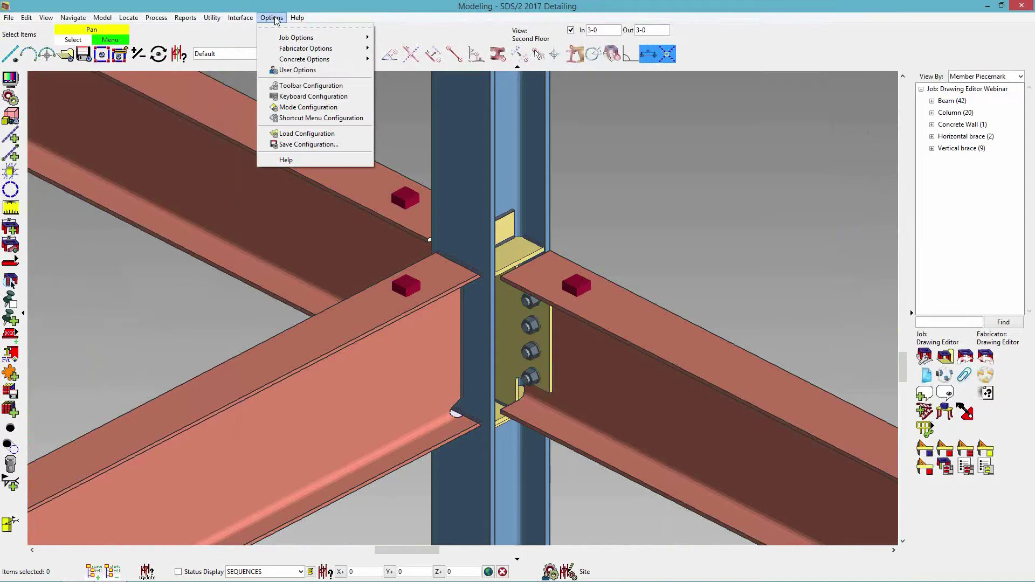
mouse_move(286, 49)
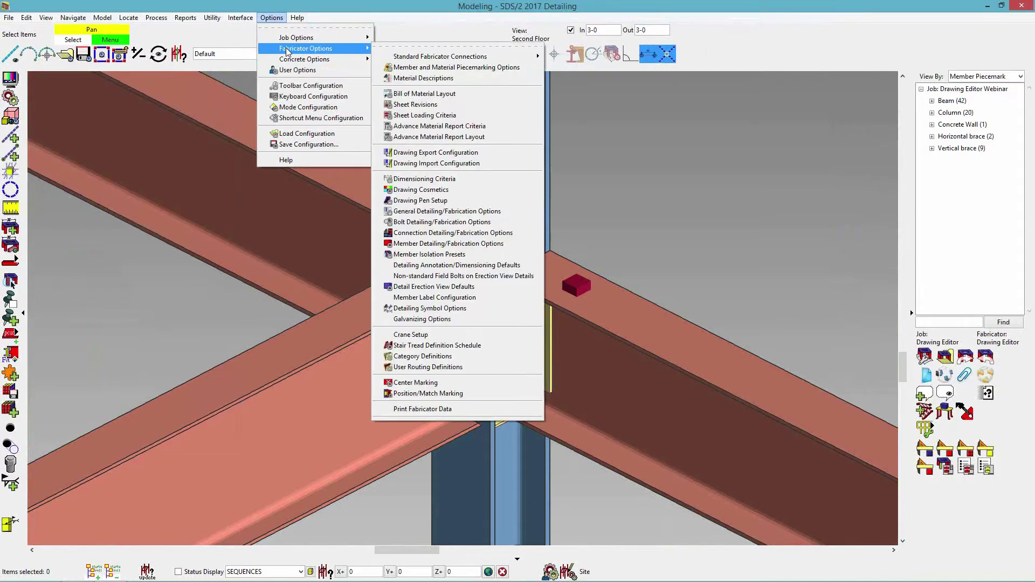
left_click(437, 279)
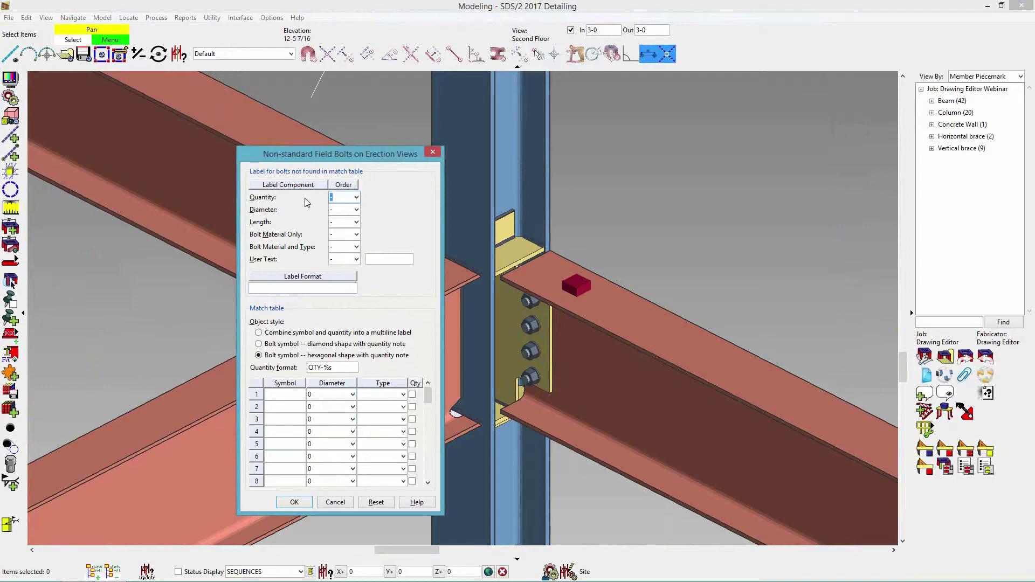
left_click(357, 198)
left_click(345, 217)
left_click(357, 259)
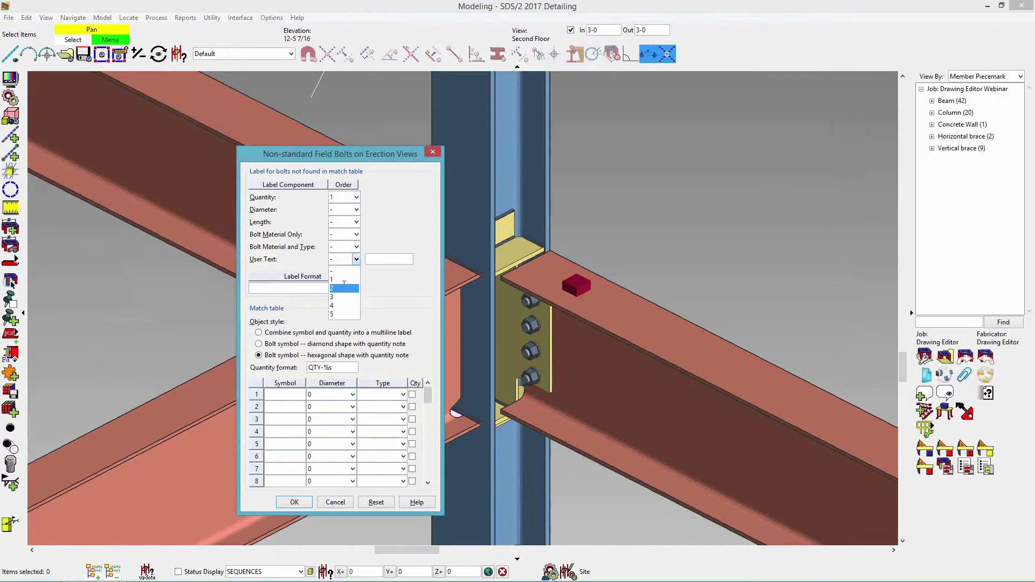
left_click(339, 288)
left_click(403, 259)
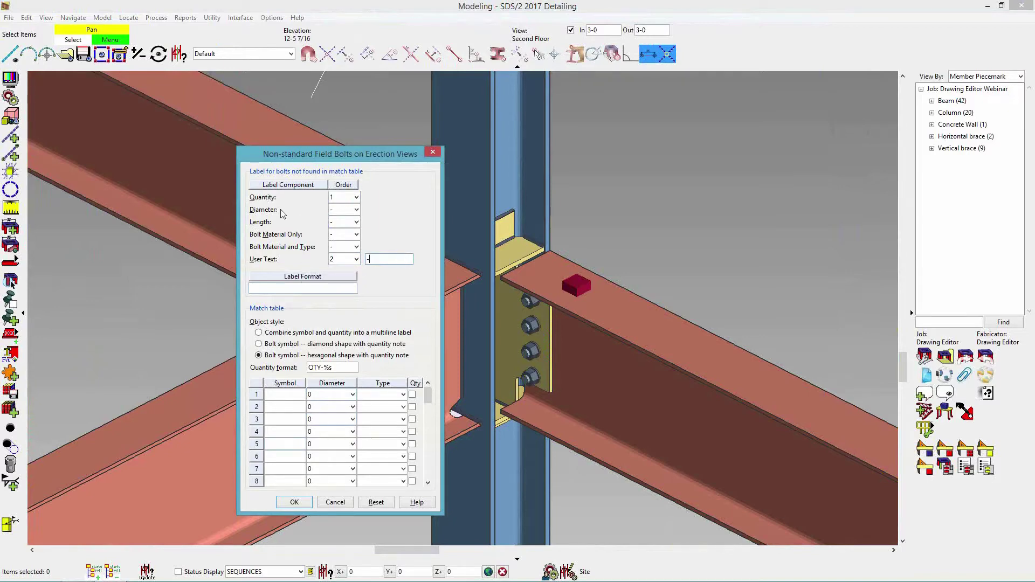
Step: Set the bolt label's Diameter to order 3 and Bolt Material and Type to order 4, and accept the settings
left_click(356, 209)
left_click(348, 247)
left_click(355, 247)
left_click(348, 293)
left_click(299, 502)
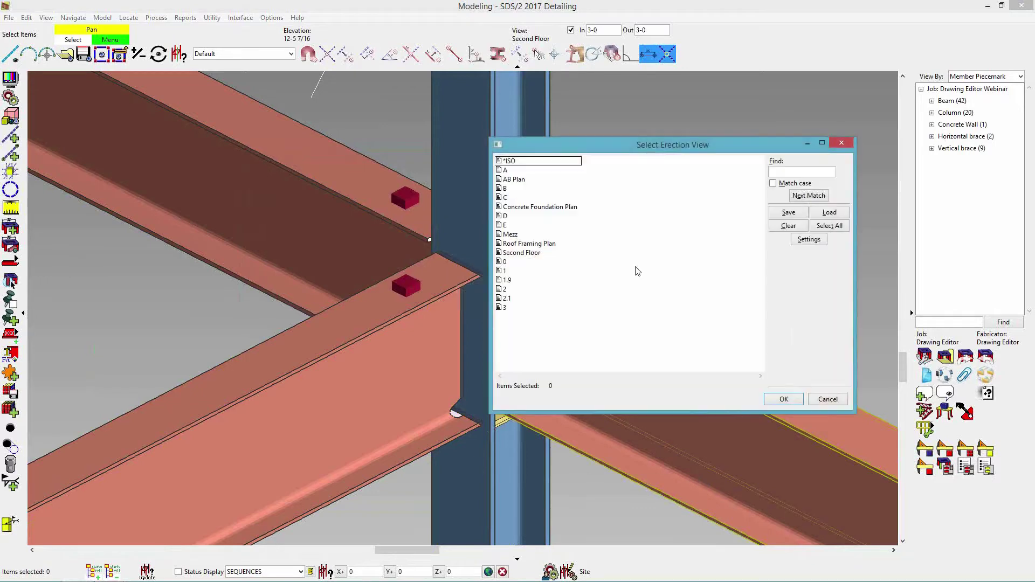
Step: Choose the Second Floor erection view for detailing and review the status display criteria in its detailing settings
left_click(515, 253)
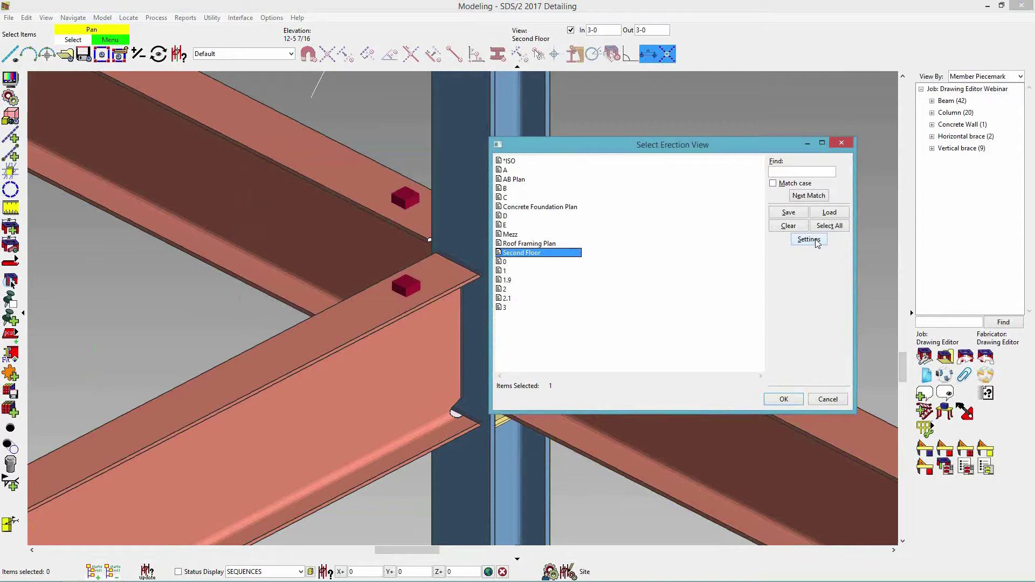
left_click(815, 241)
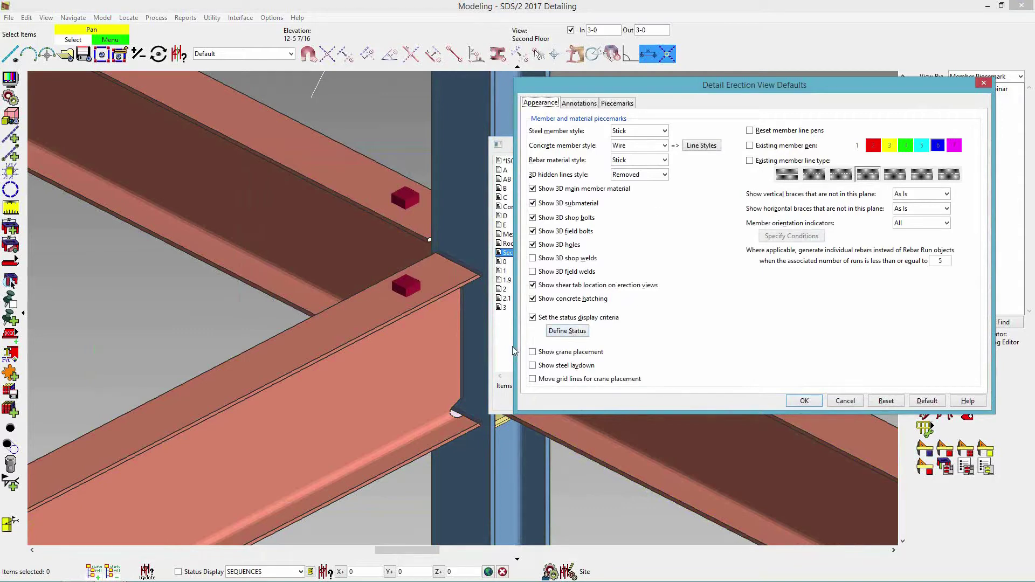
left_click(577, 334)
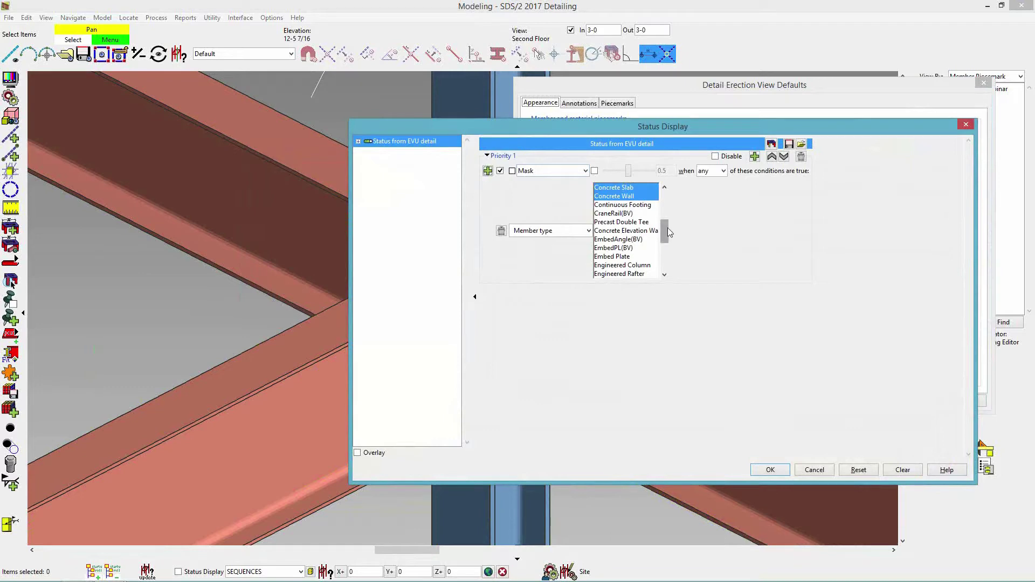
left_click_drag(667, 232, 668, 228)
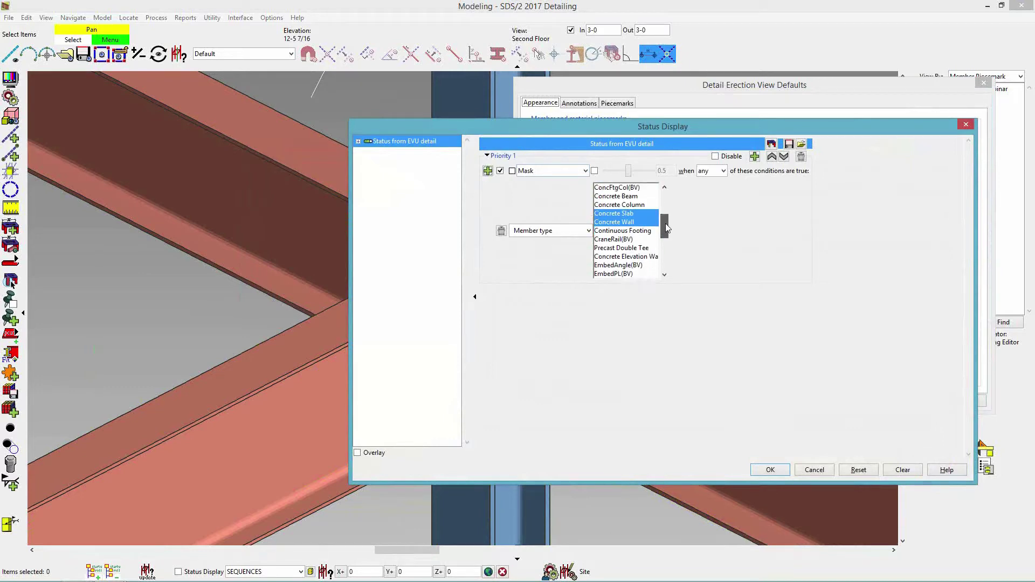
left_click(772, 471)
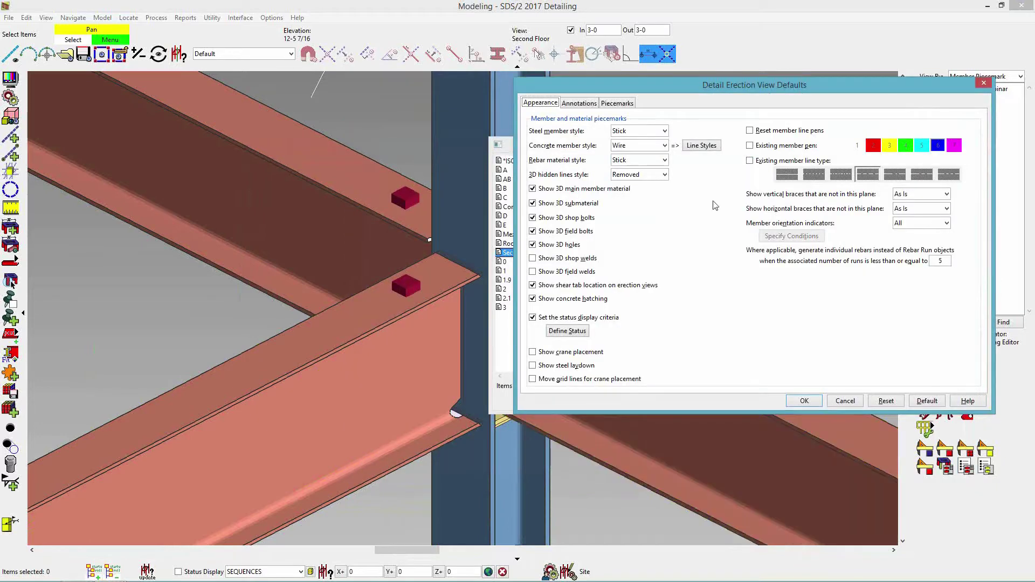
Step: Set drawing annotation removal to All, enable non-standard field bolts on erection views, and detail the Second Floor view
left_click(580, 103)
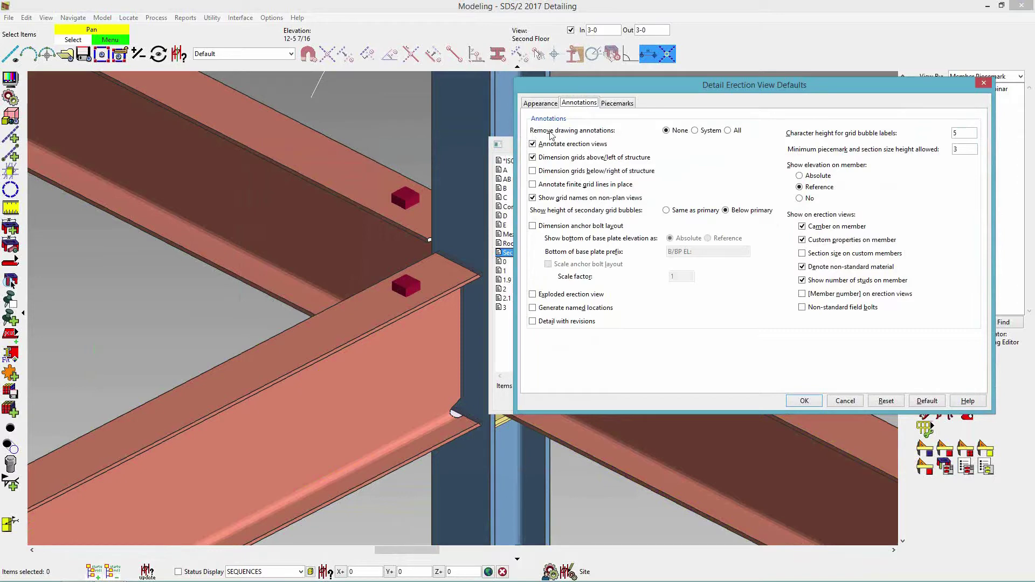
left_click(728, 131)
left_click(802, 307)
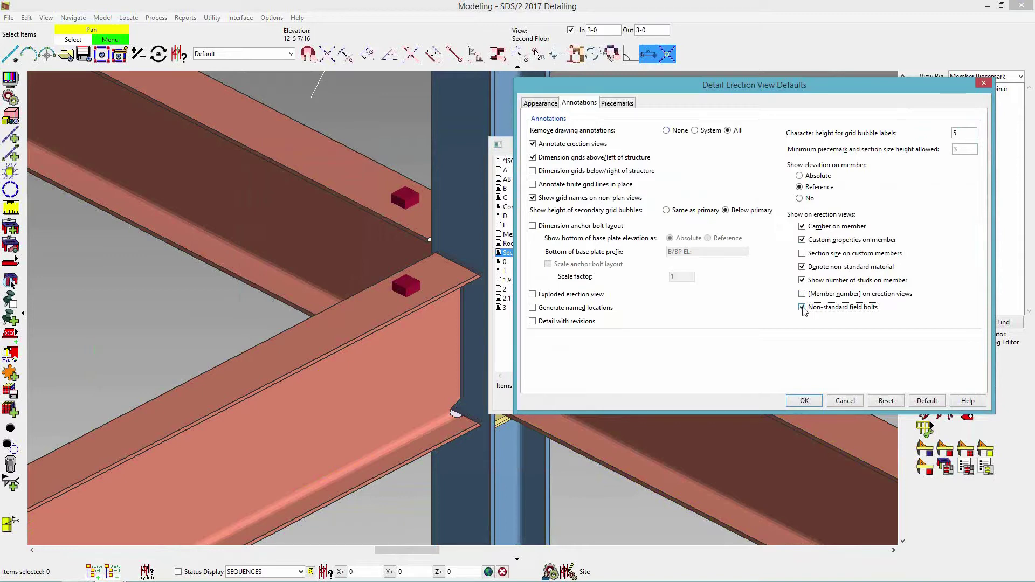
left_click(804, 402)
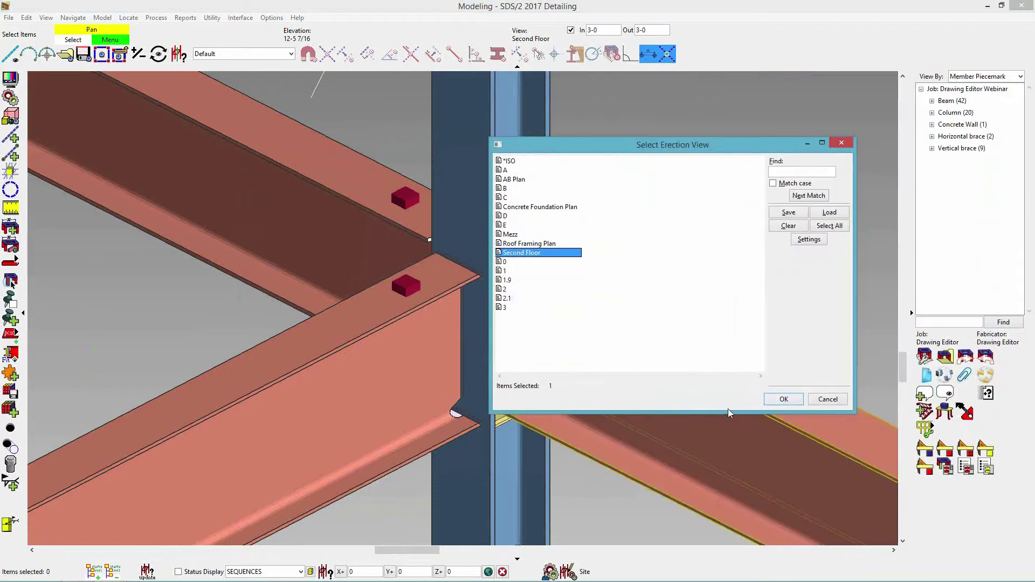
left_click(782, 400)
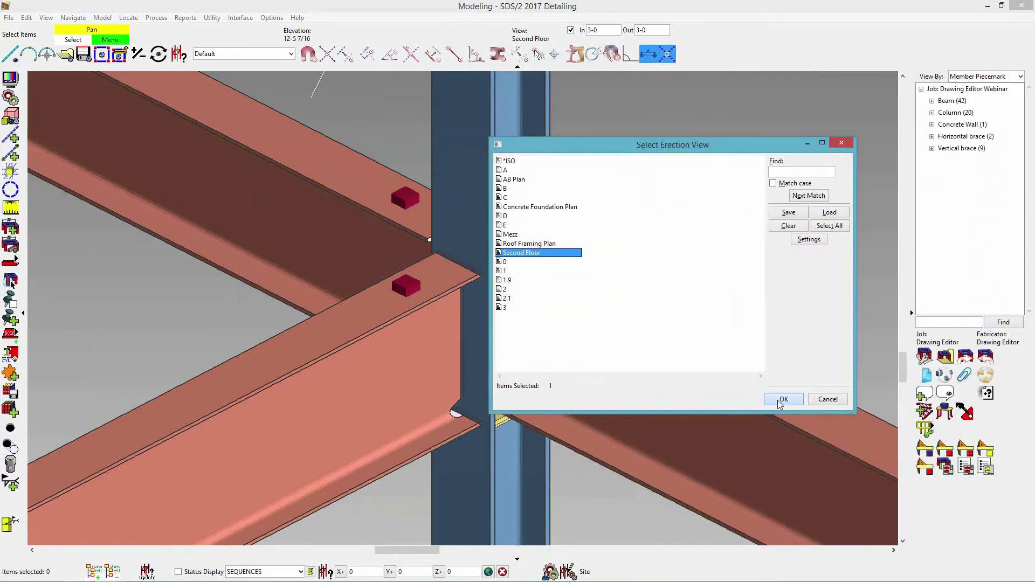
Step: Switch to the Drawing Editor, open the Second Floor erection view and inspect the field bolt label at column C_30
left_click(989, 6)
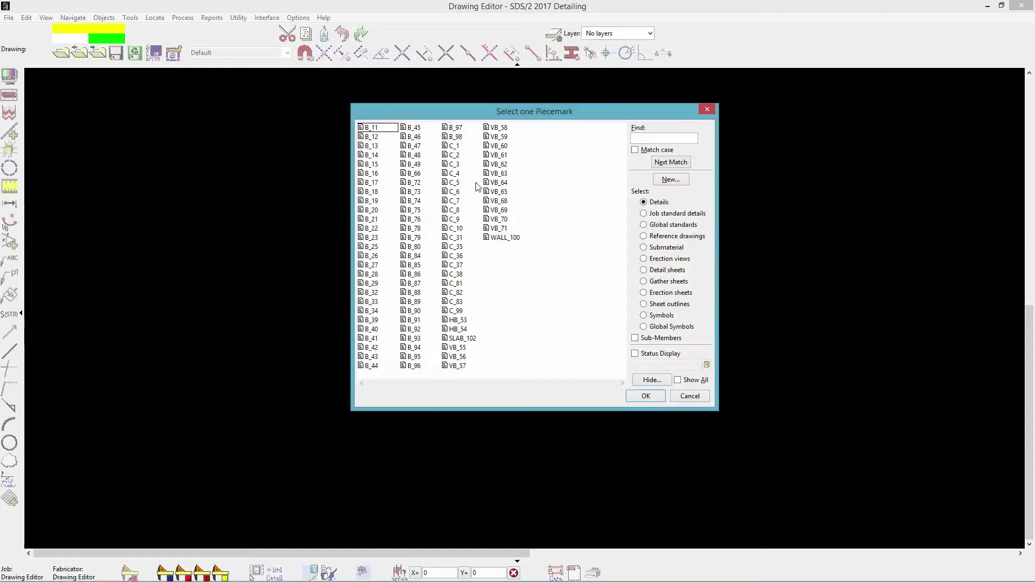
left_click(669, 259)
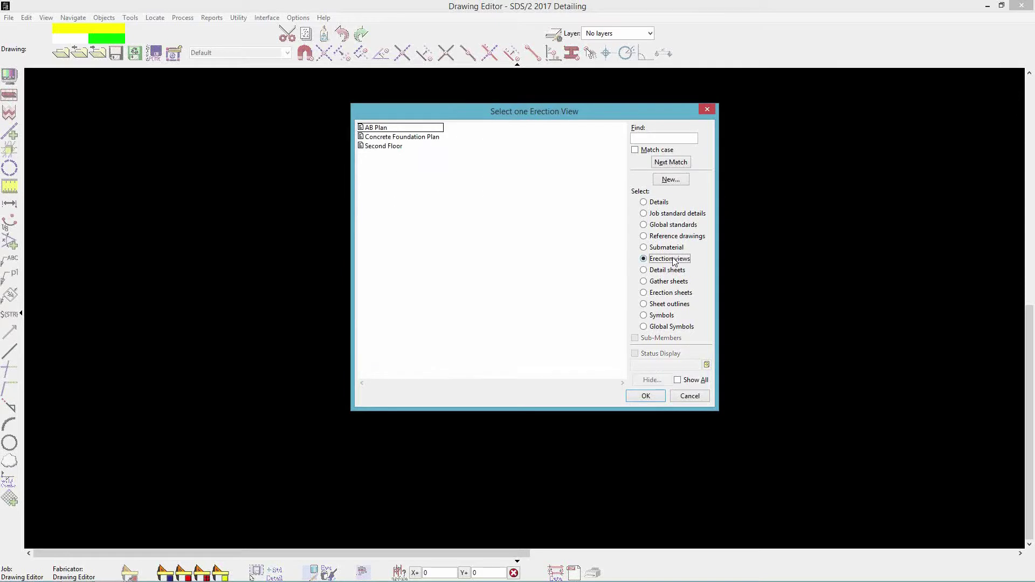
left_click(390, 147)
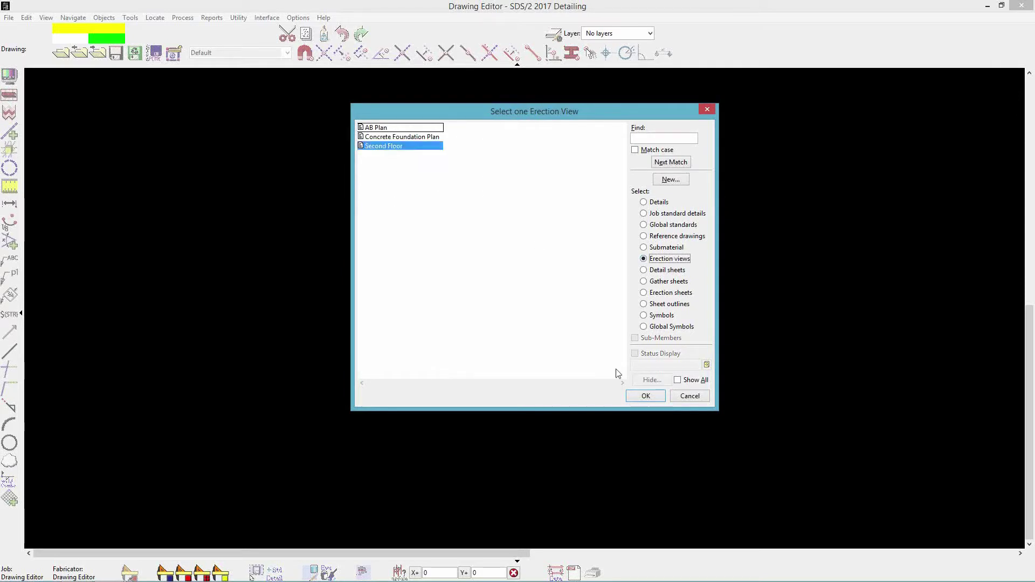
left_click(645, 397)
scroll(611, 345, "up", 4)
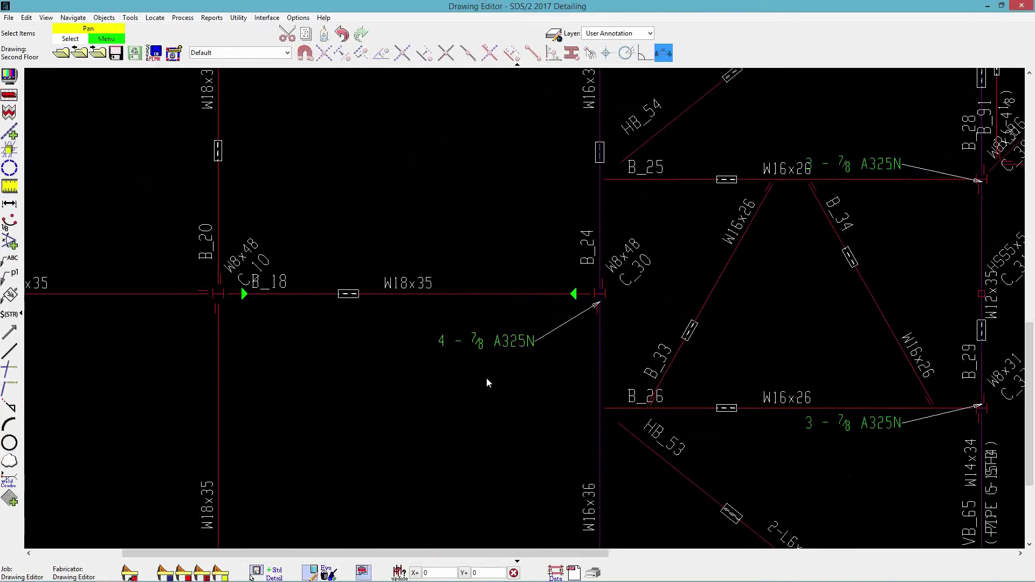
scroll(470, 345, "up", 2)
Step: Reopen the non-standard field bolt settings for erection views and remove User Text from the label order
left_click(298, 17)
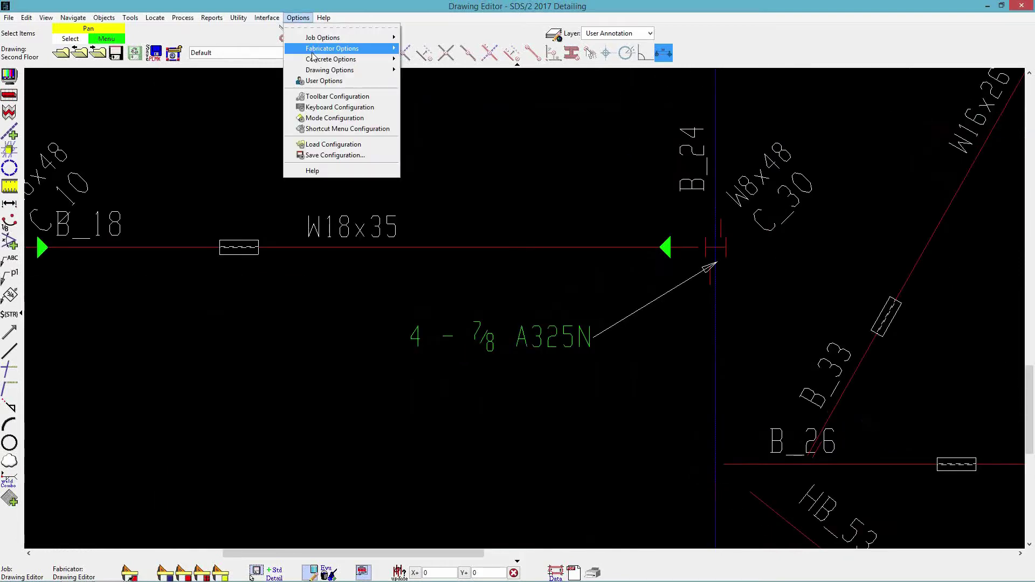
mouse_move(345, 48)
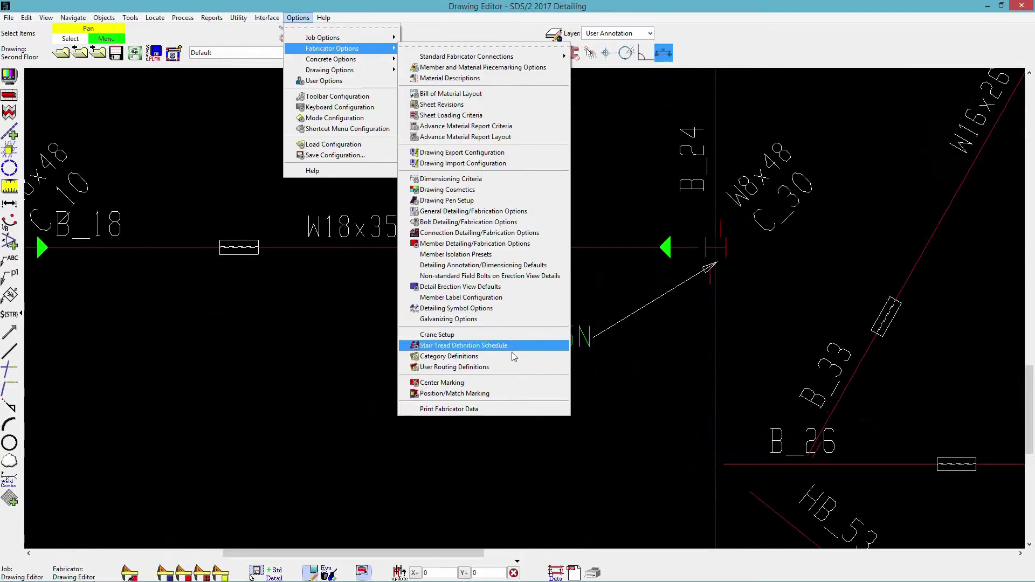
left_click(486, 276)
left_click_drag(371, 154, 296, 154)
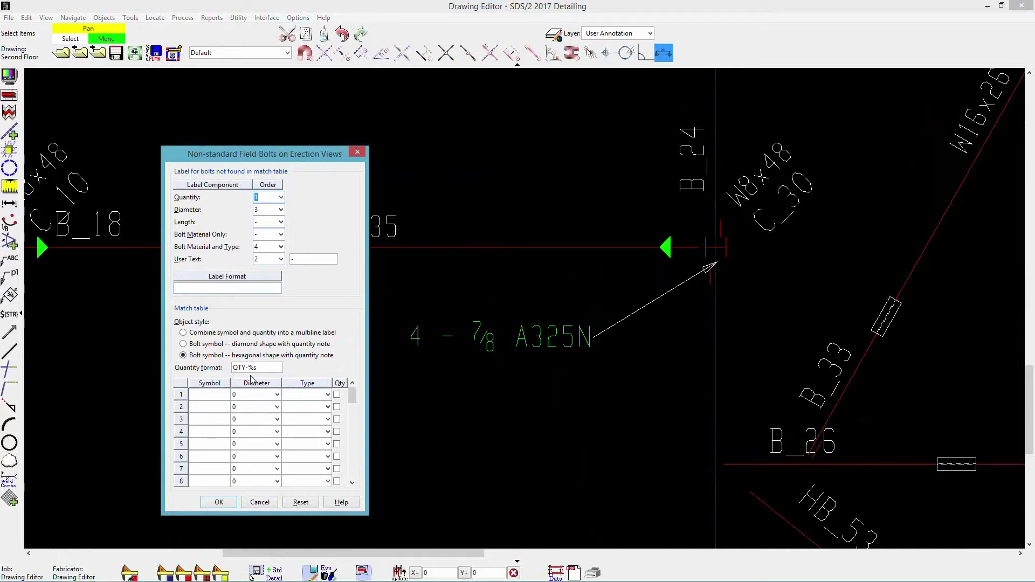
left_click(280, 259)
left_click(275, 276)
key("Tab")
Step: Enter a custom label format for the field bolts using "-" and "[" around the components, and accept the settings
left_click(226, 289)
type("-")
type("[")
left_click(220, 503)
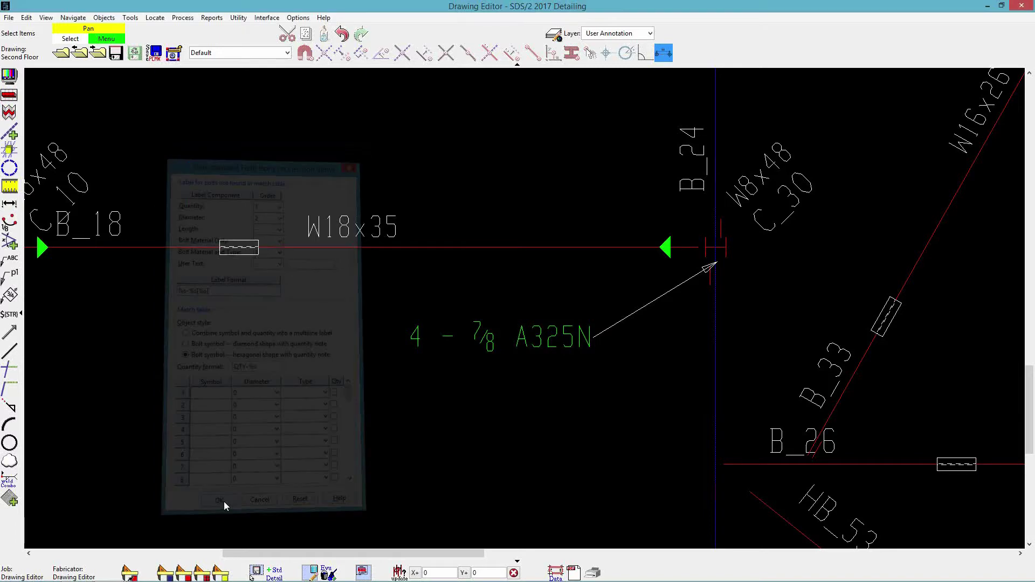
Step: Open the detail drawing of beam B_11 in place of the Second Floor erection view
left_click(62, 54)
left_click(544, 327)
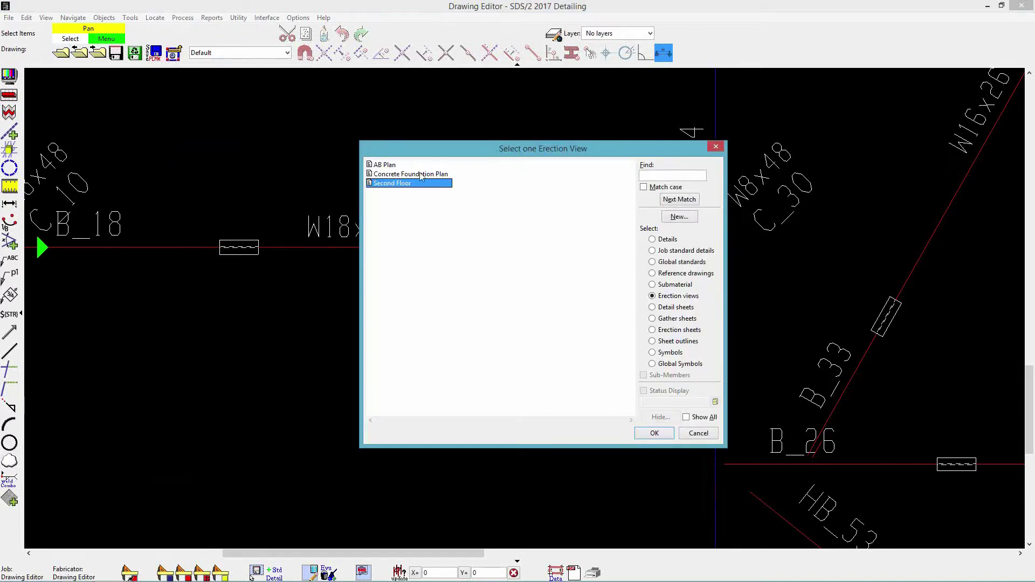
left_click(659, 239)
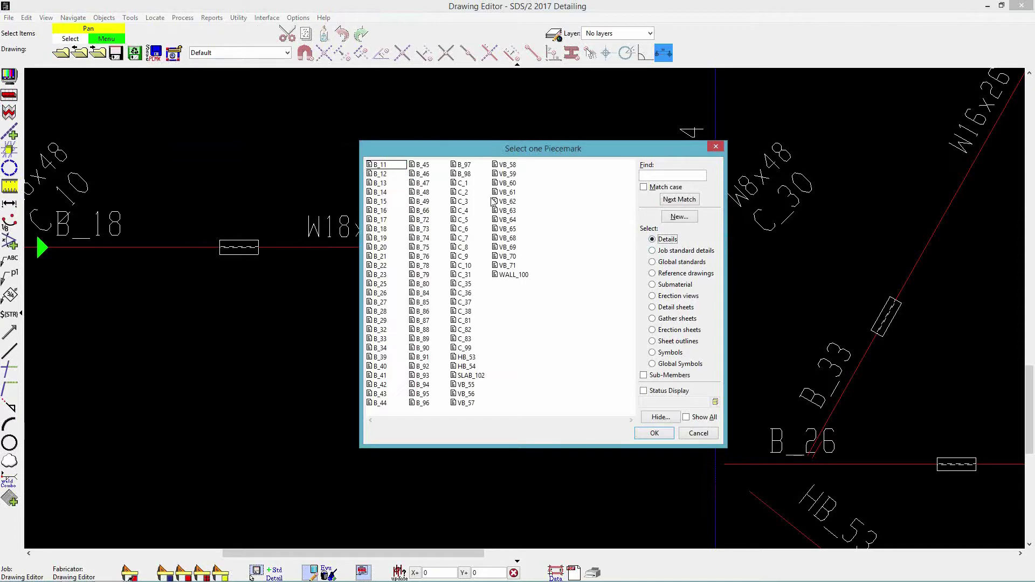
double_click(400, 304)
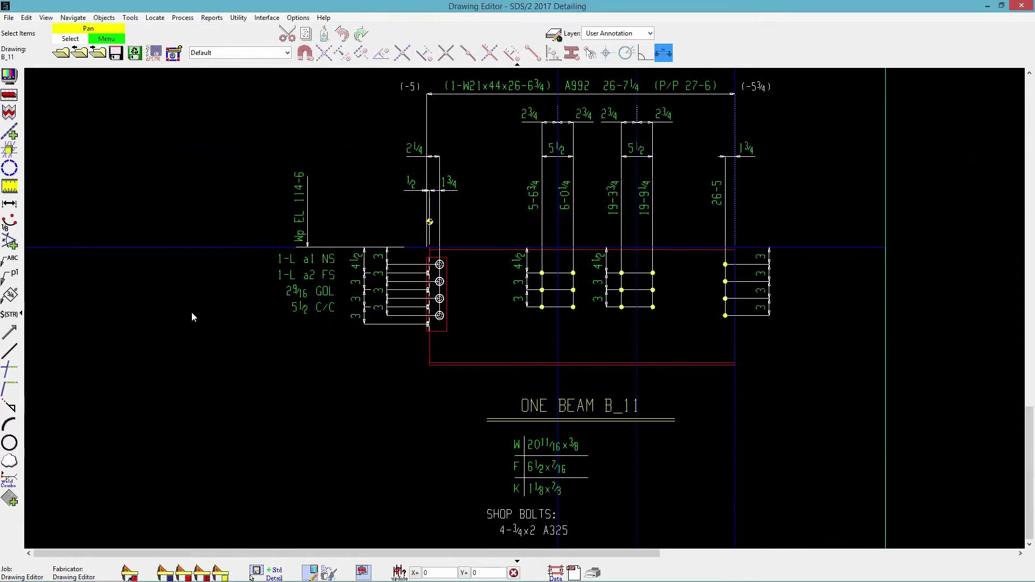
Step: Detail the Second Floor erection view with the custom field bolt label format
left_click(169, 575)
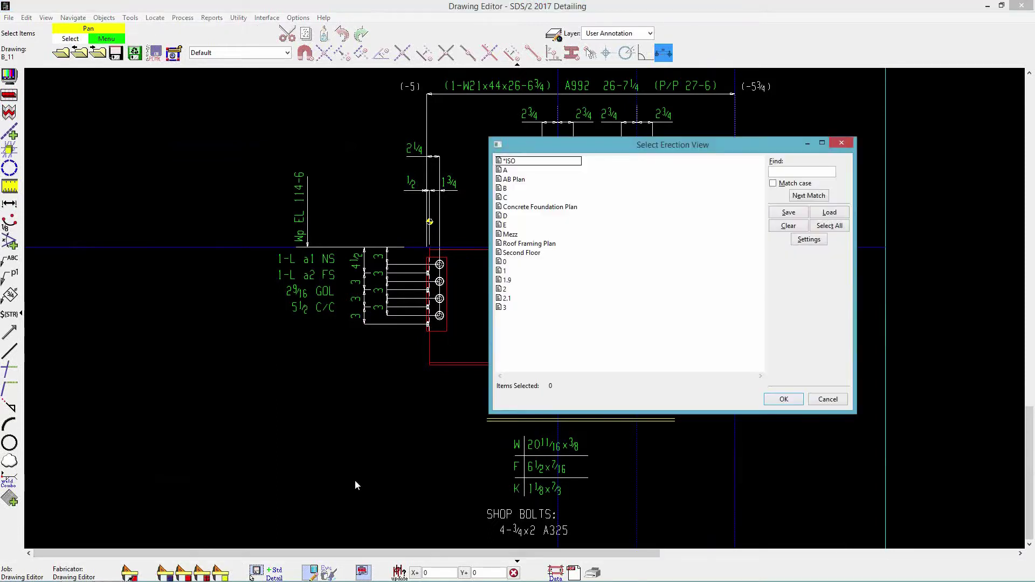
left_click(526, 253)
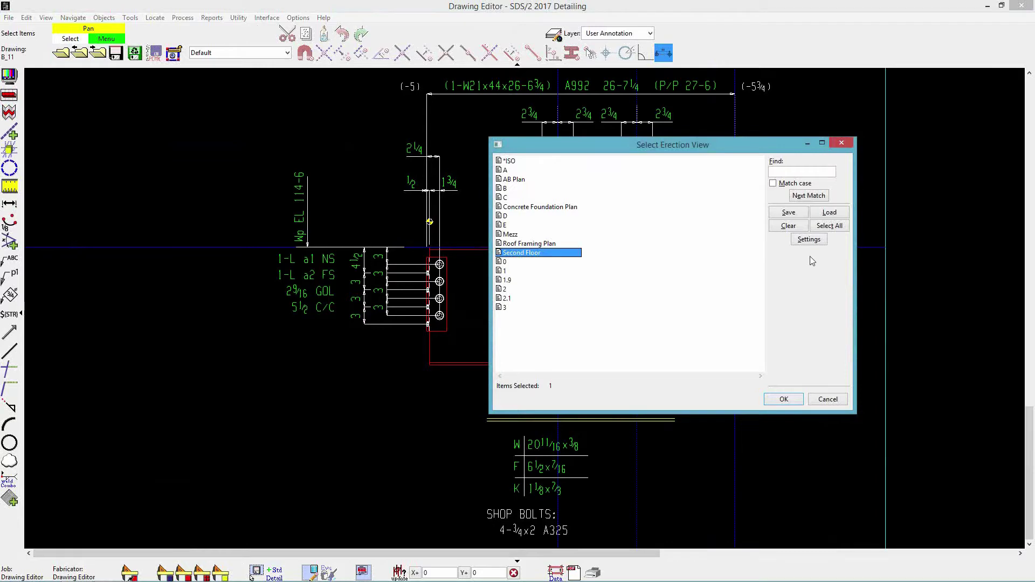
left_click(781, 400)
Step: Open the Second Floor erection view and examine the field bolt label at column C_30
left_click(62, 52)
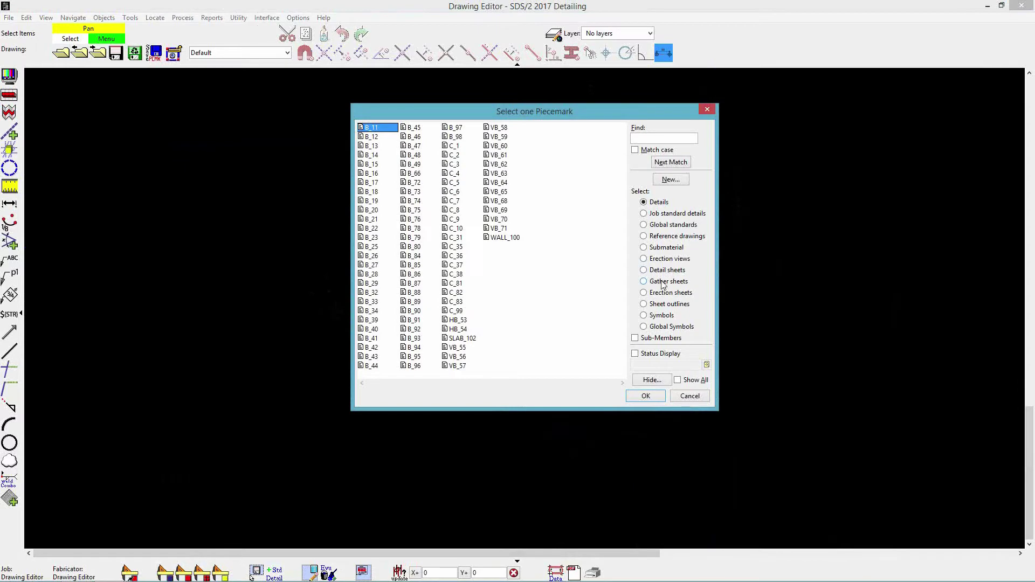
left_click(665, 260)
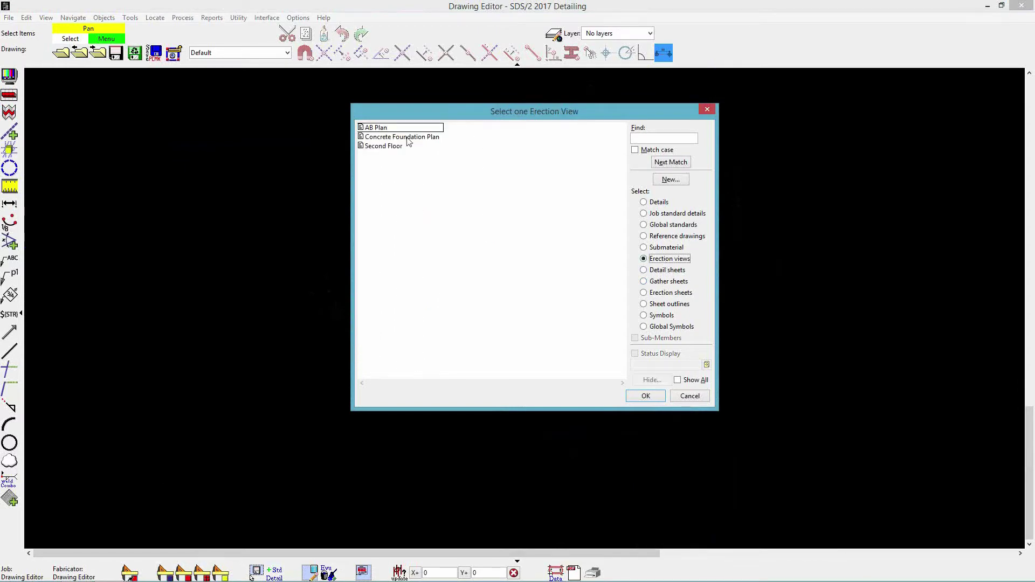
double_click(370, 147)
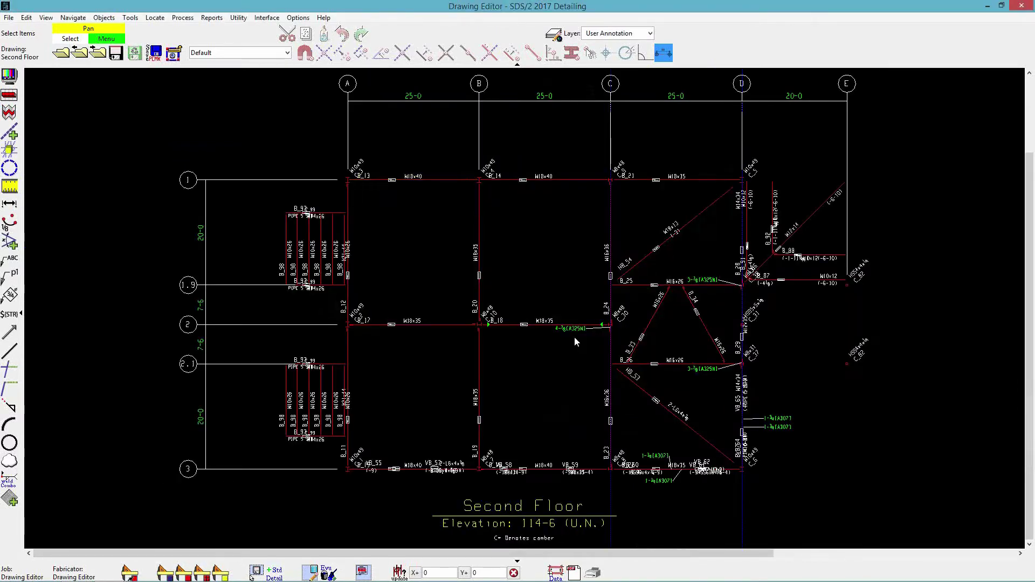
scroll(575, 336, "up", 3)
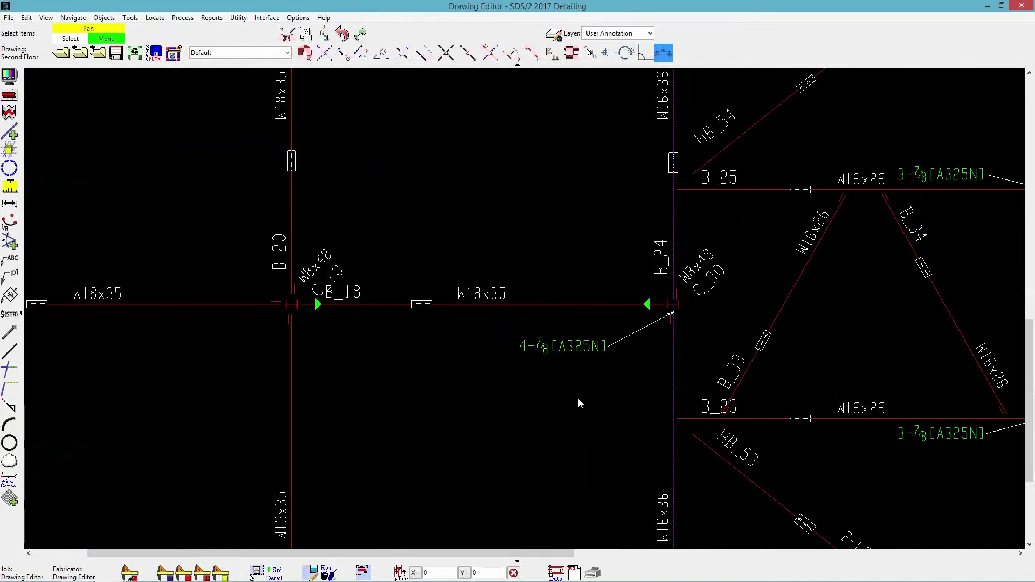
scroll(588, 362, "up", 2)
Step: Add symbol A for 7/8 A325N bolts with quantity enabled to the non-standard field bolt match table, and accept the settings
left_click(298, 18)
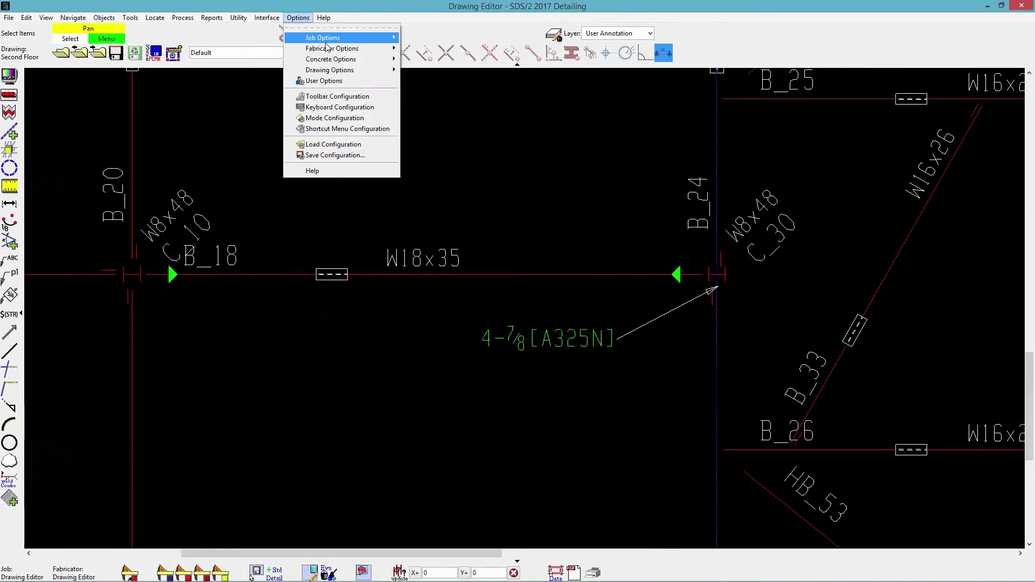
mouse_move(330, 48)
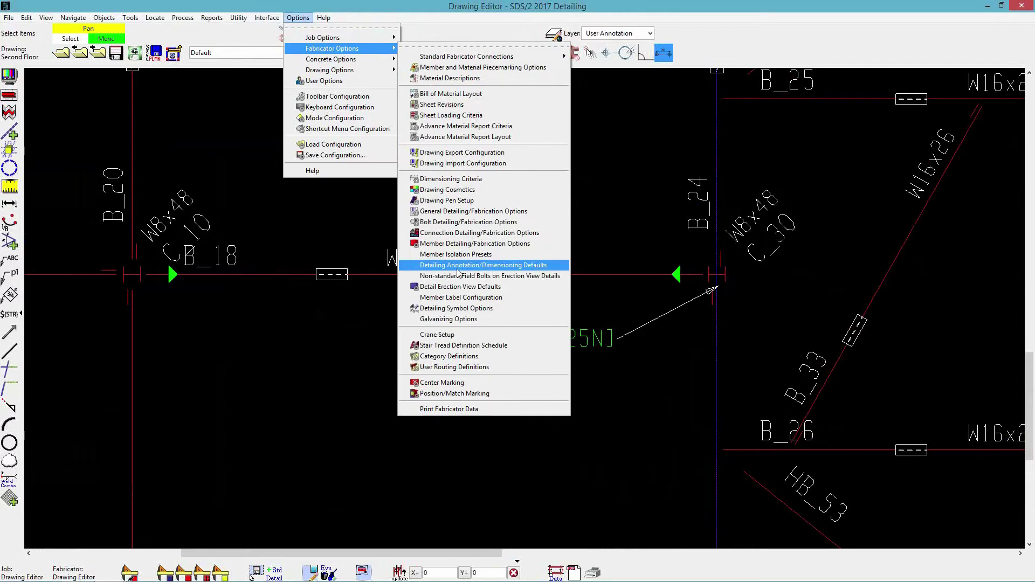
left_click(459, 276)
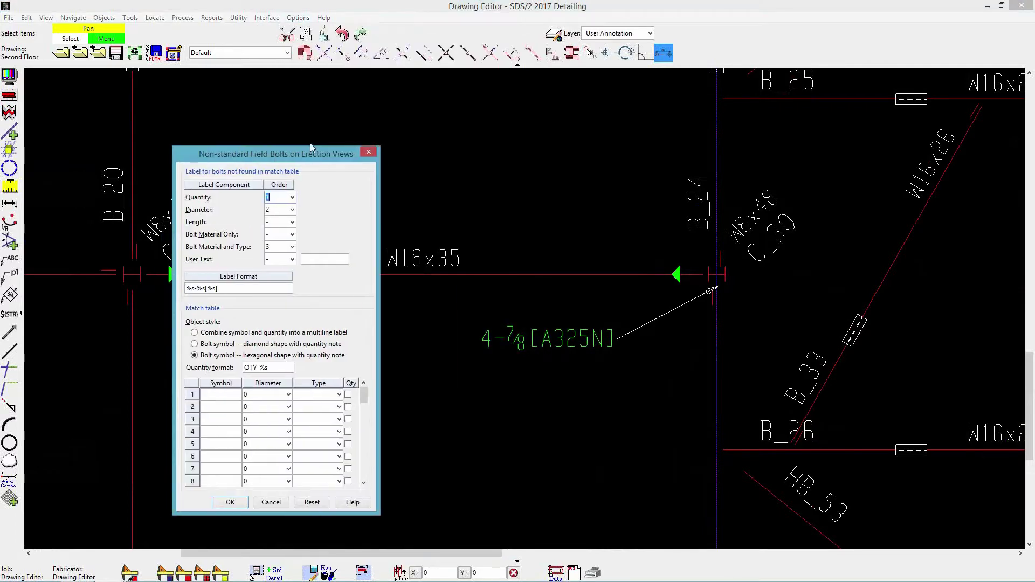
left_click_drag(311, 146, 373, 115)
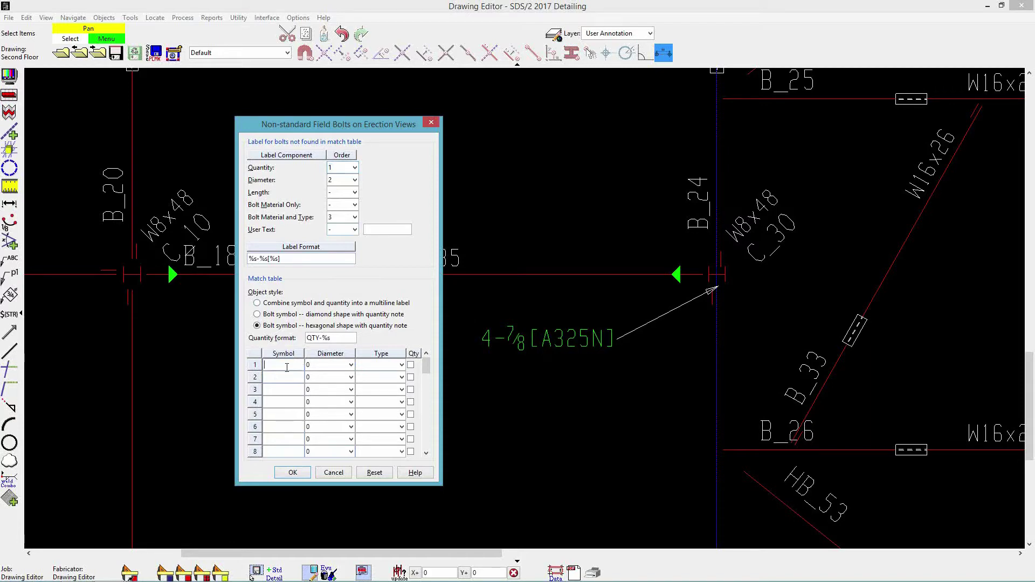
type("A")
left_click(351, 365)
left_click(326, 389)
left_click(401, 365)
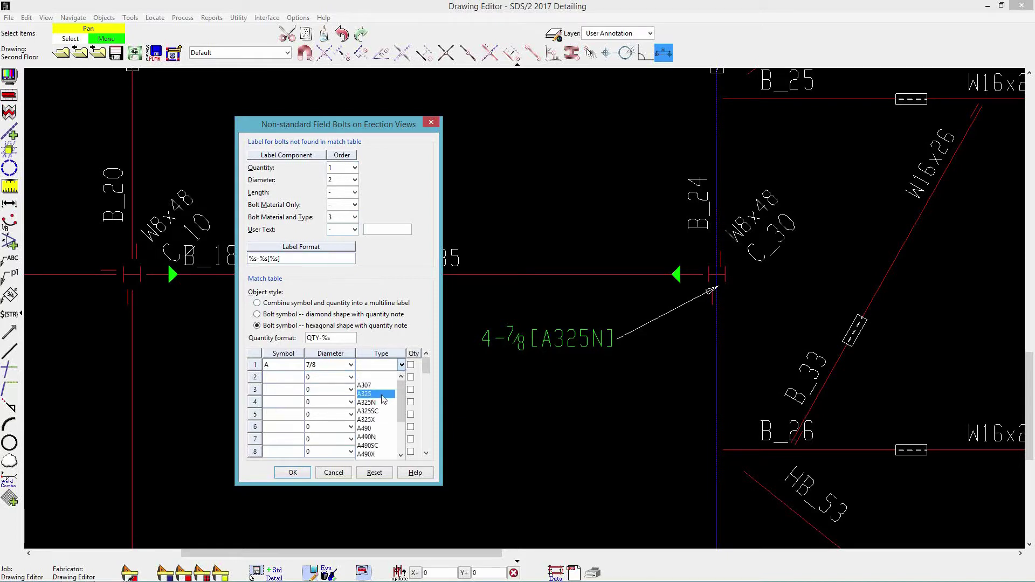
left_click(380, 405)
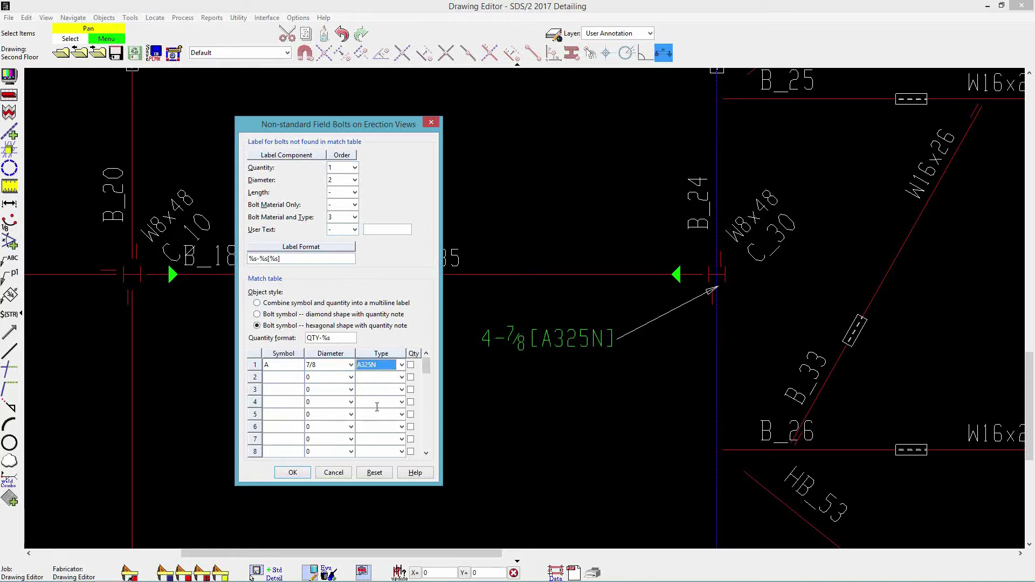
left_click(411, 365)
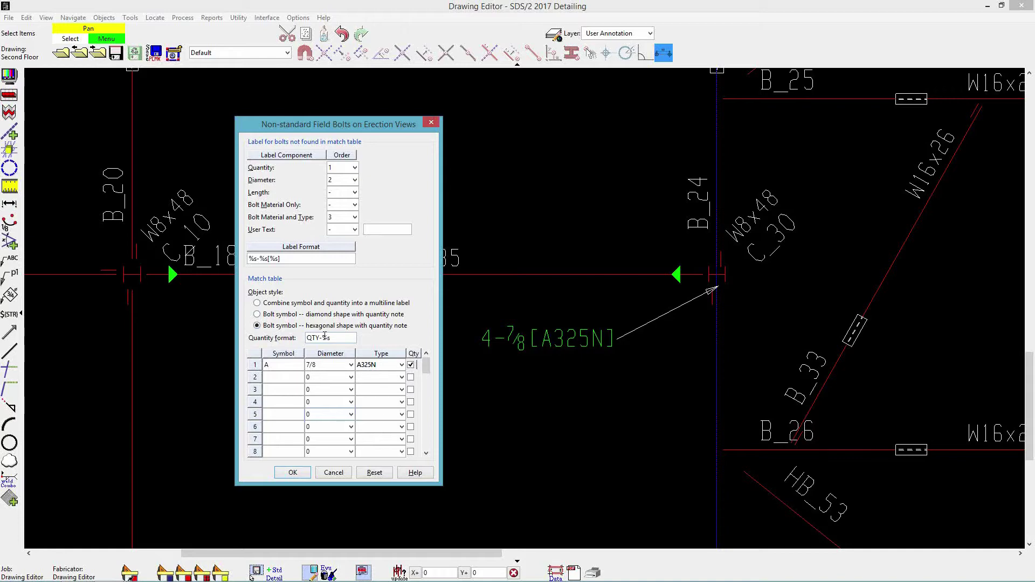
left_click(293, 472)
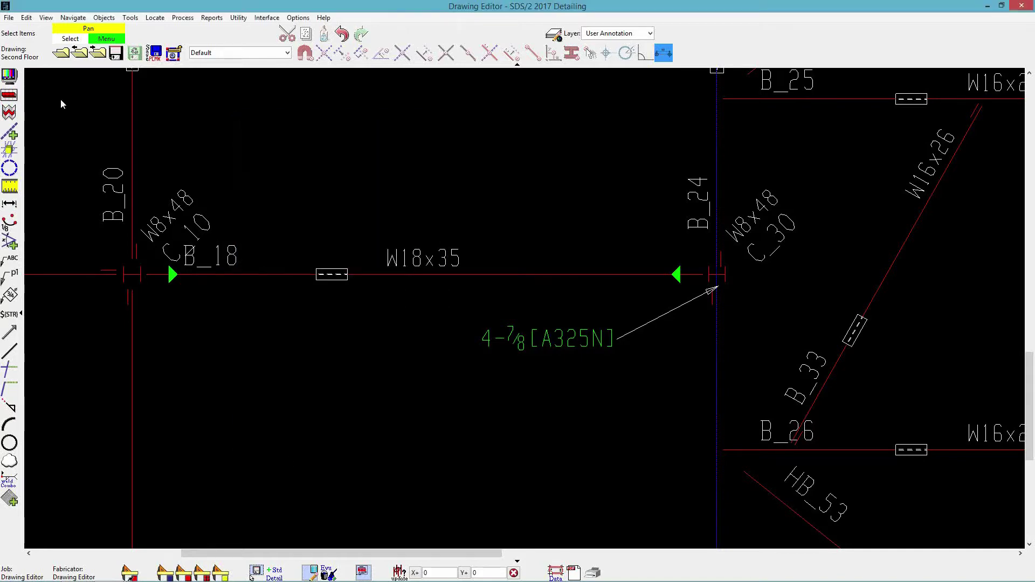
Step: Open the beam B_11 drawing in place of the Second Floor view, and detail the Second Floor erection view with the match table applied
left_click(63, 55)
key("Return")
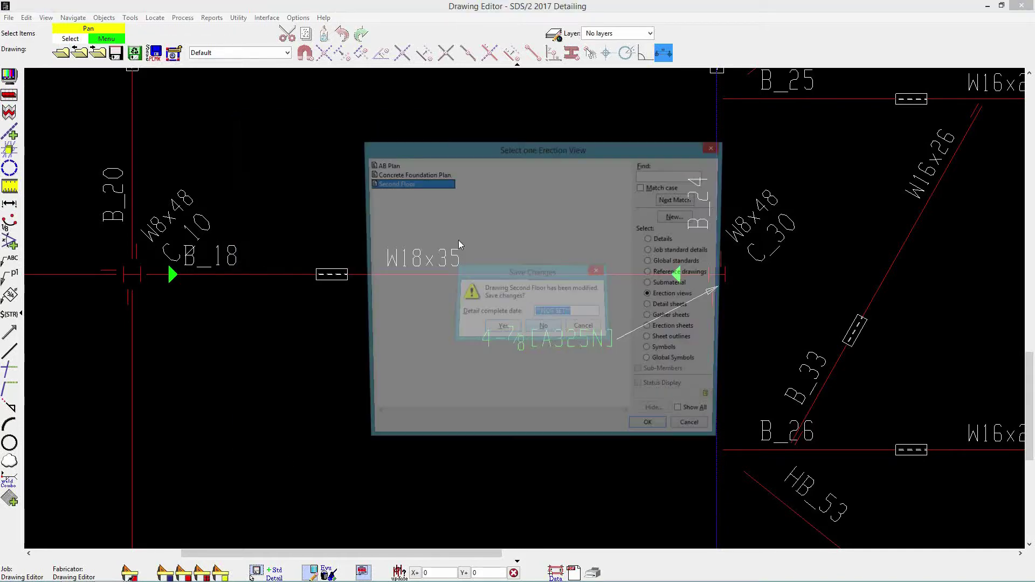
left_click(667, 240)
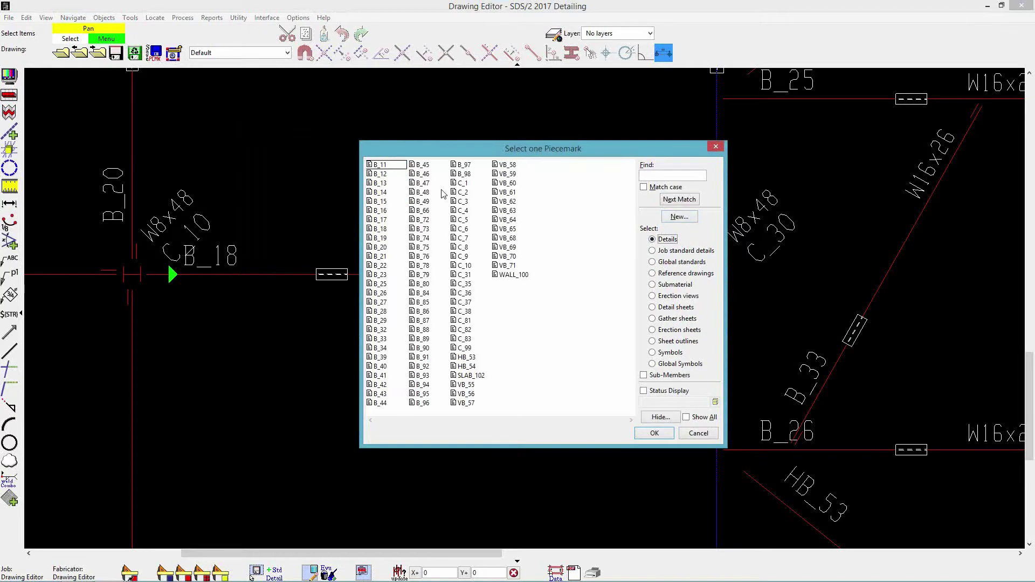
double_click(381, 165)
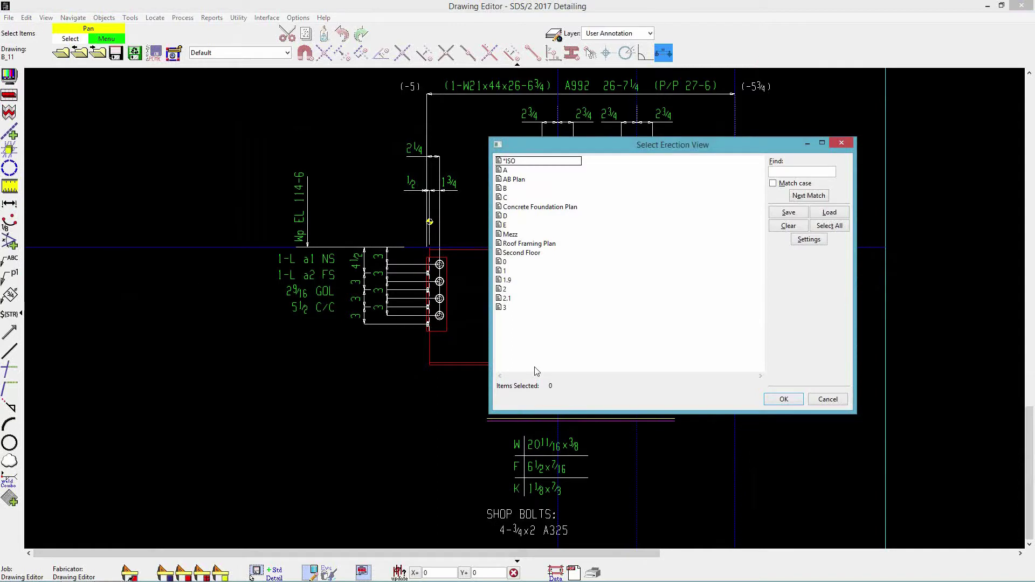
left_click(522, 254)
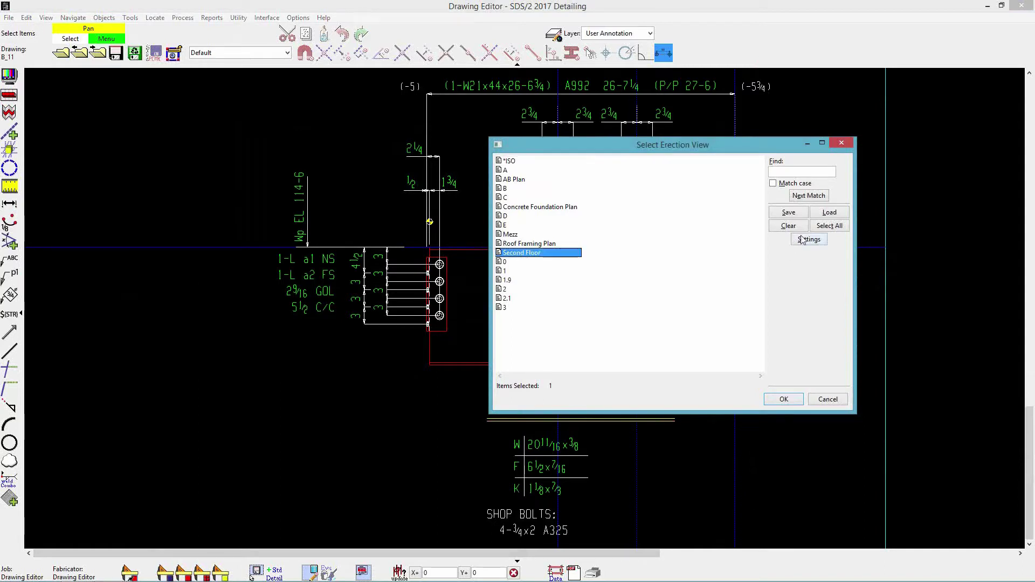
left_click(785, 399)
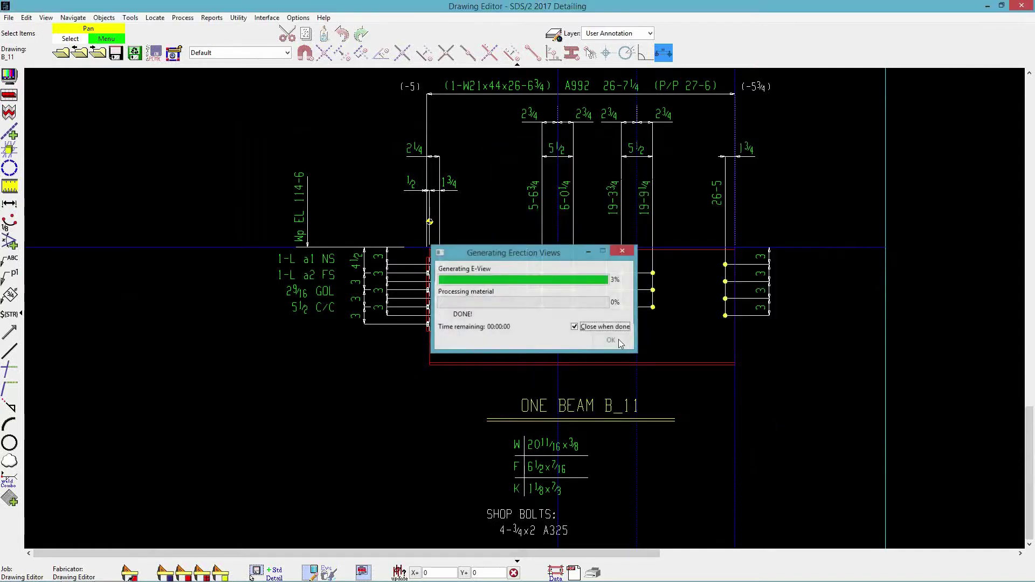
Step: Open the regenerated Second Floor erection view and examine the field bolt symbol and quantity note at column C_30
left_click(61, 52)
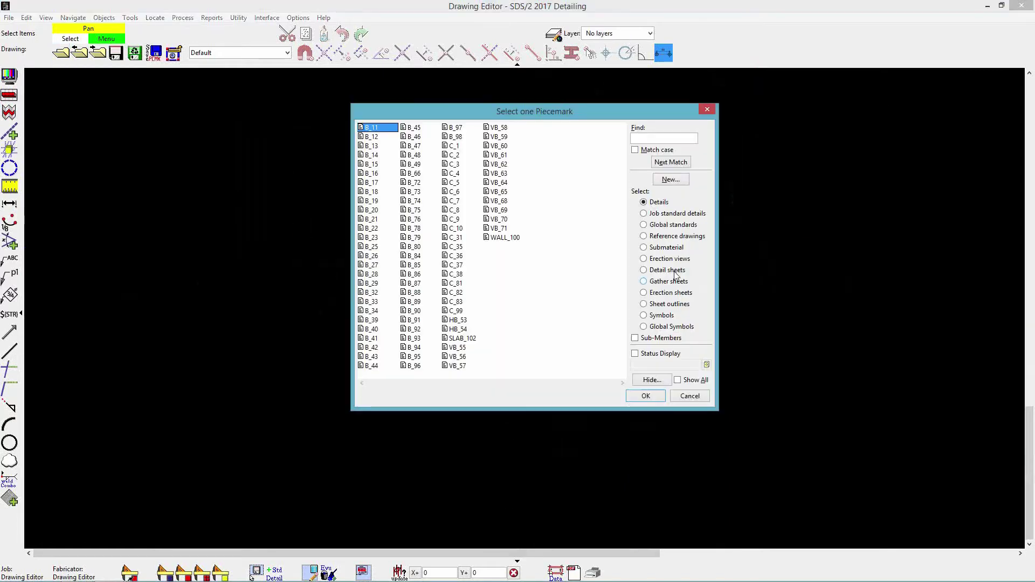
left_click(672, 259)
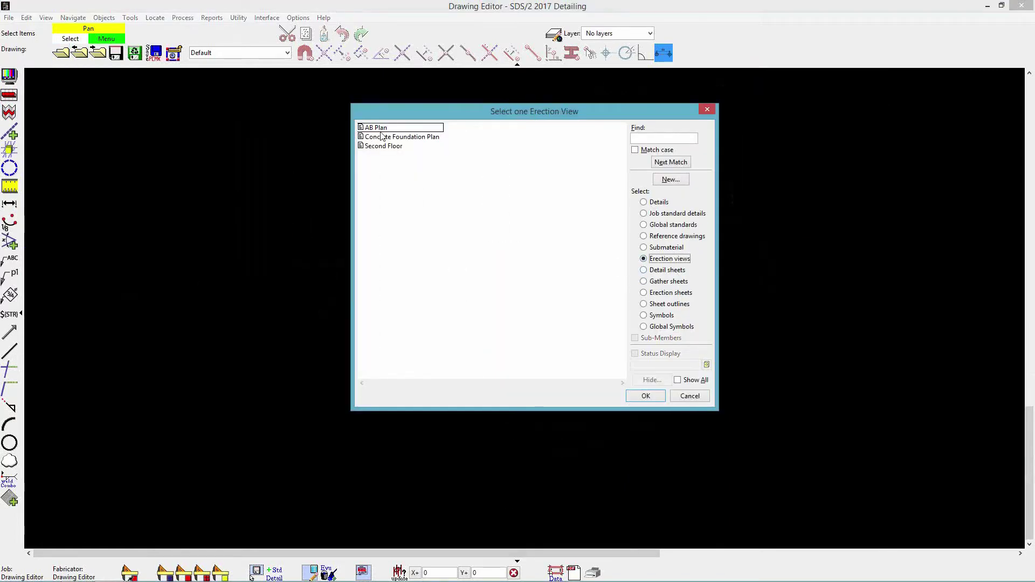
double_click(382, 147)
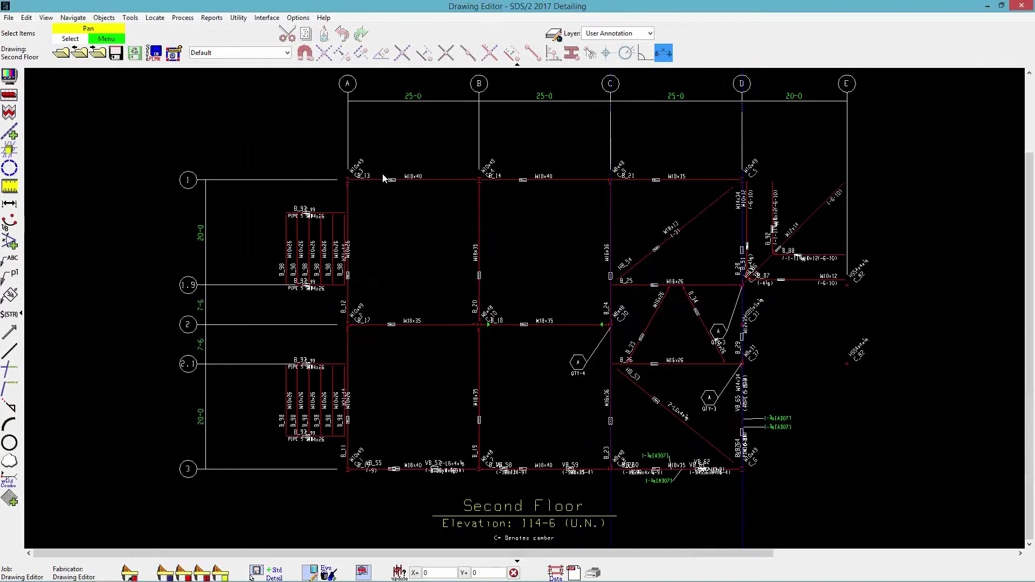
scroll(584, 374, "up", 3)
scroll(583, 374, "up", 4)
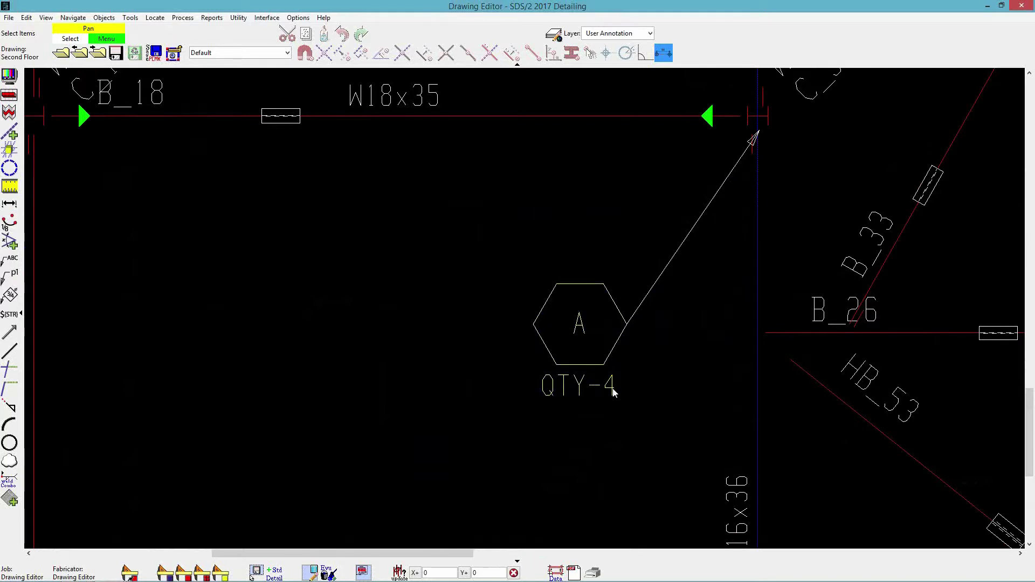
Step: Move the lower 3/4 A307 bolt label on gridline 3, between VB_60 and VB_61, farther below the beam
scroll(613, 393, "down", 2)
scroll(606, 388, "down", 2)
middle_click(730, 484)
scroll(617, 462, "up", 5)
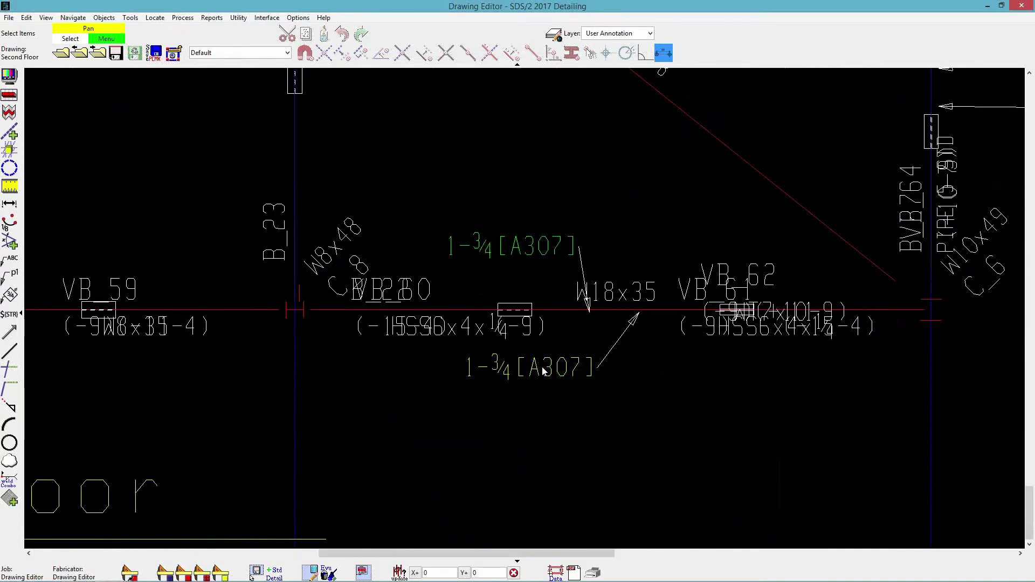
left_click_drag(531, 372, 506, 420)
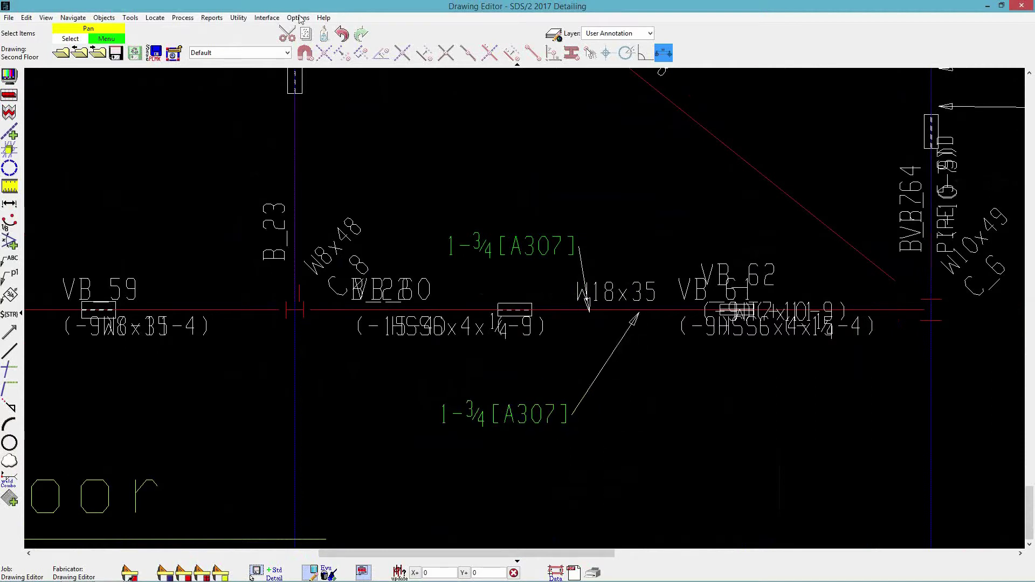
Step: Add a second match table row with symbol, diameter and type for the 3/4 A307 field bolts, and accept the settings
left_click(299, 17)
mouse_move(313, 54)
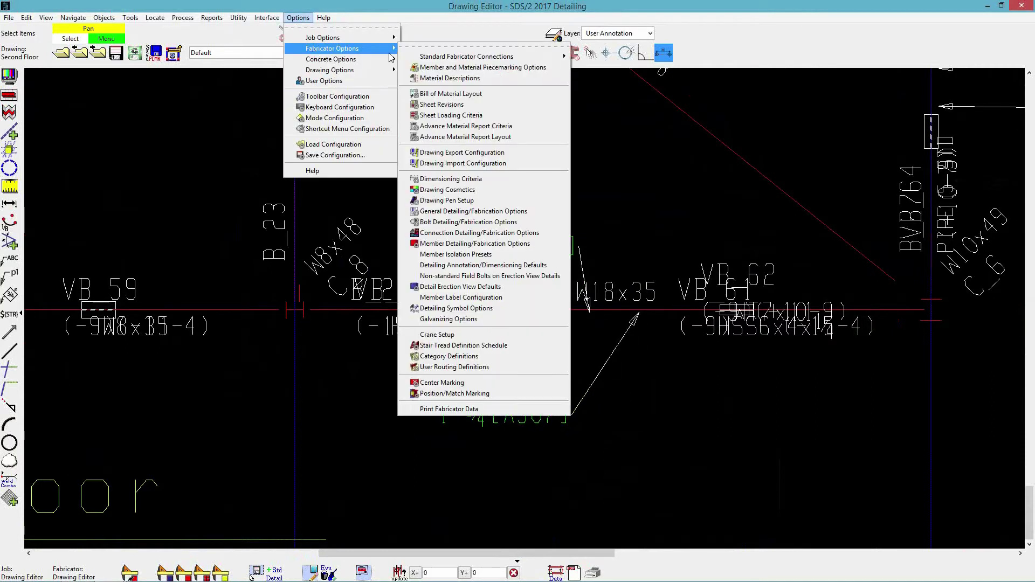
left_click(465, 276)
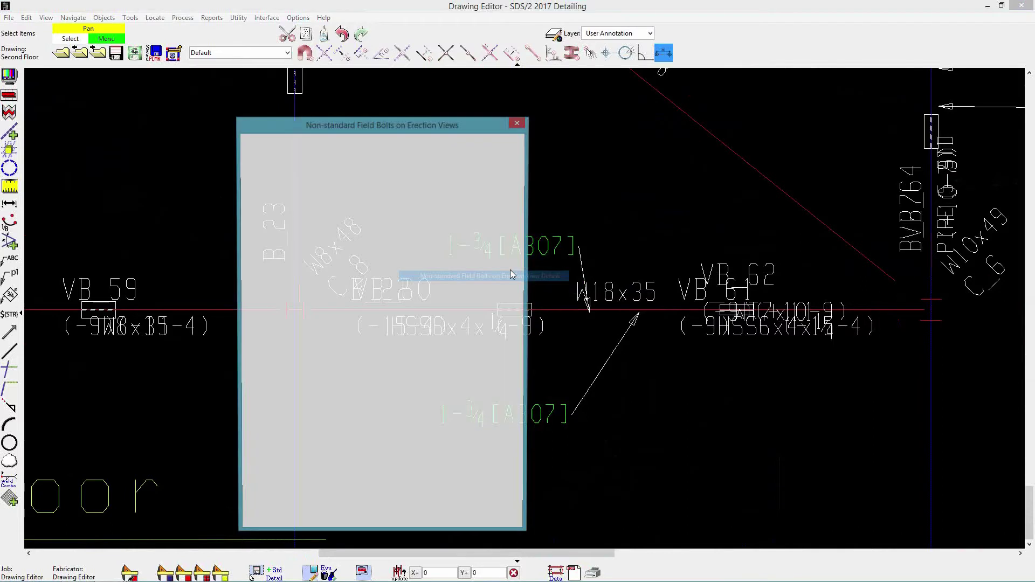
left_click_drag(390, 130, 269, 121)
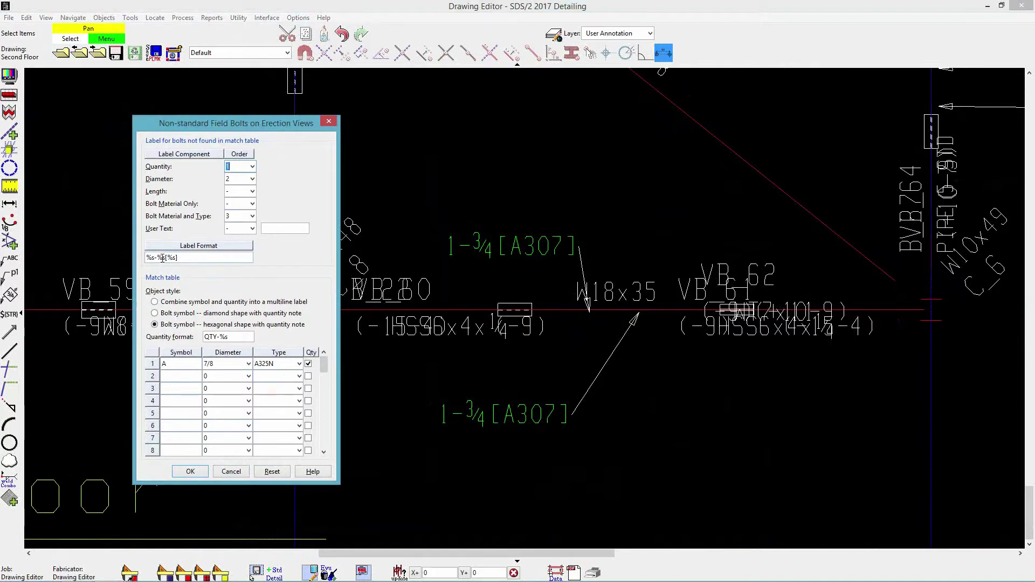
left_click(184, 377)
left_click(249, 376)
left_click(232, 392)
left_click(299, 376)
left_click(283, 402)
left_click(190, 472)
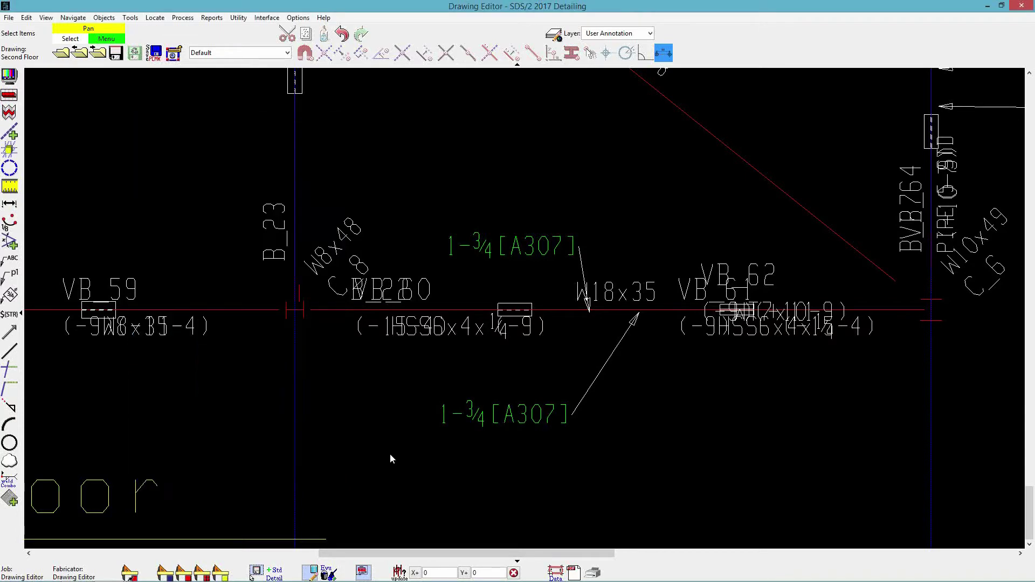
Step: Leave the Second Floor erection view without saving its changes and open the beam B_11 detail drawing
left_click(70, 54)
left_click(535, 326)
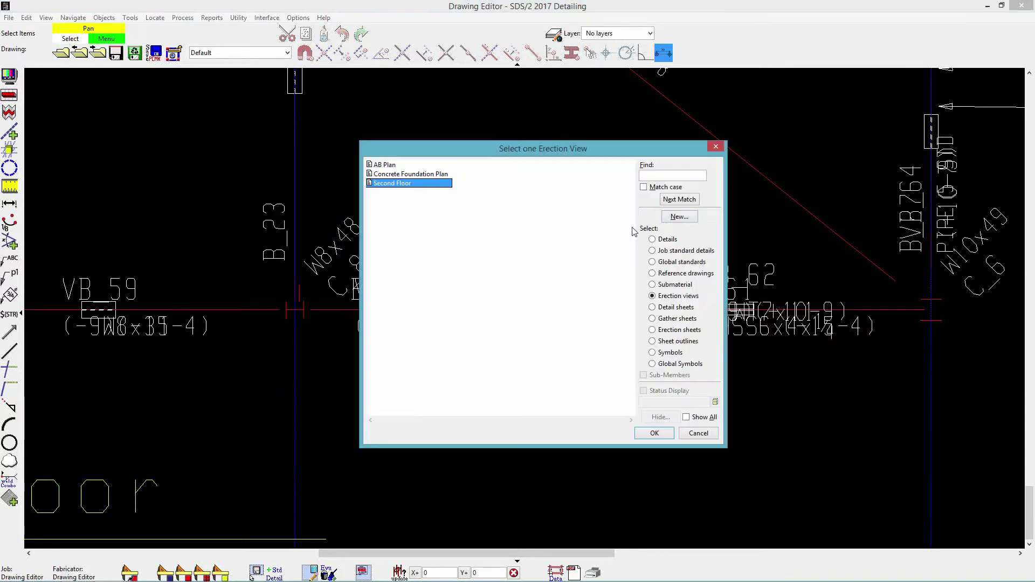
left_click(668, 239)
double_click(380, 165)
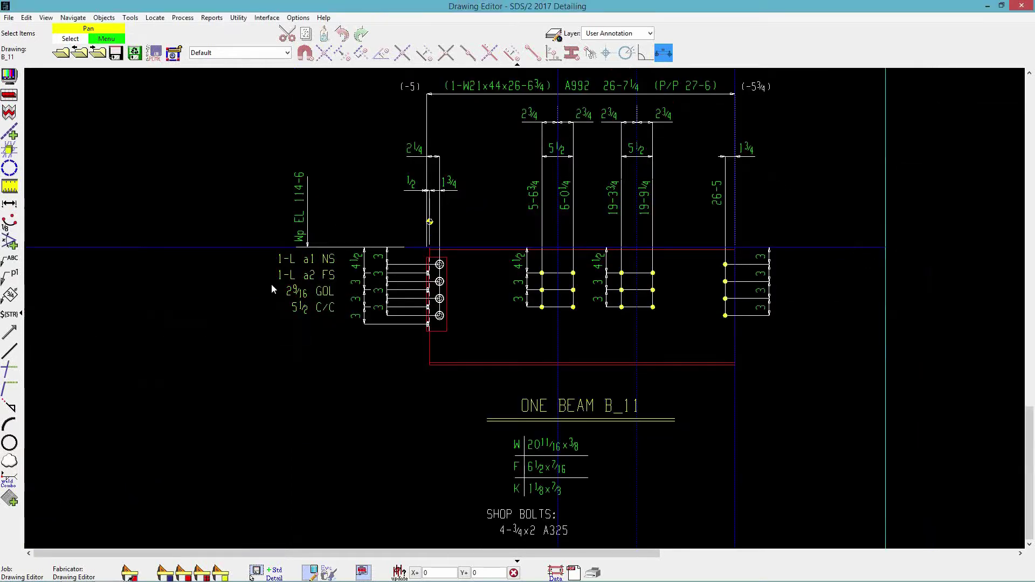
Step: Regenerate the Second Floor erection view and open it in place of the beam B_11 detail
mouse_move(177, 577)
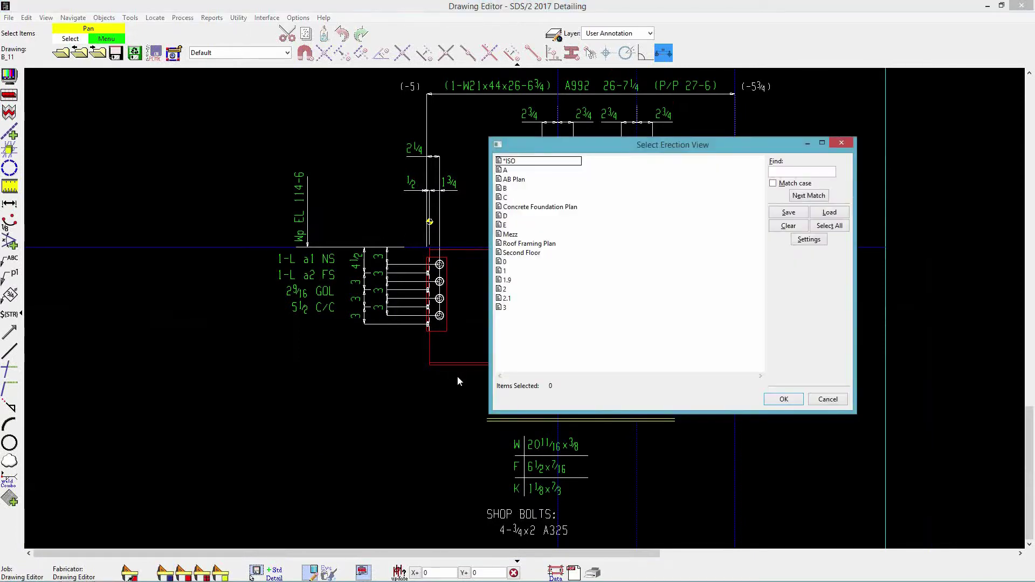
left_click(523, 253)
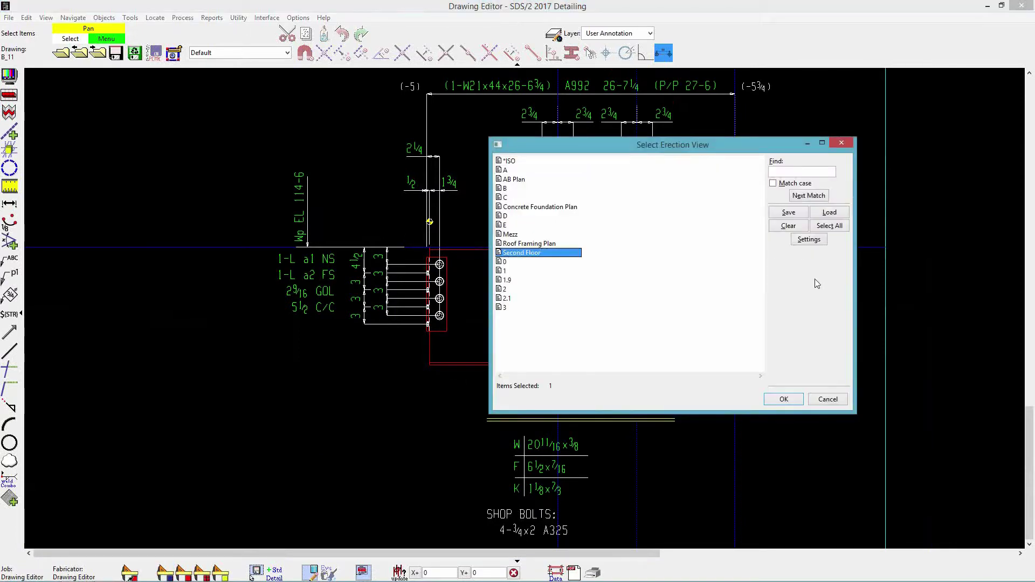
left_click(784, 399)
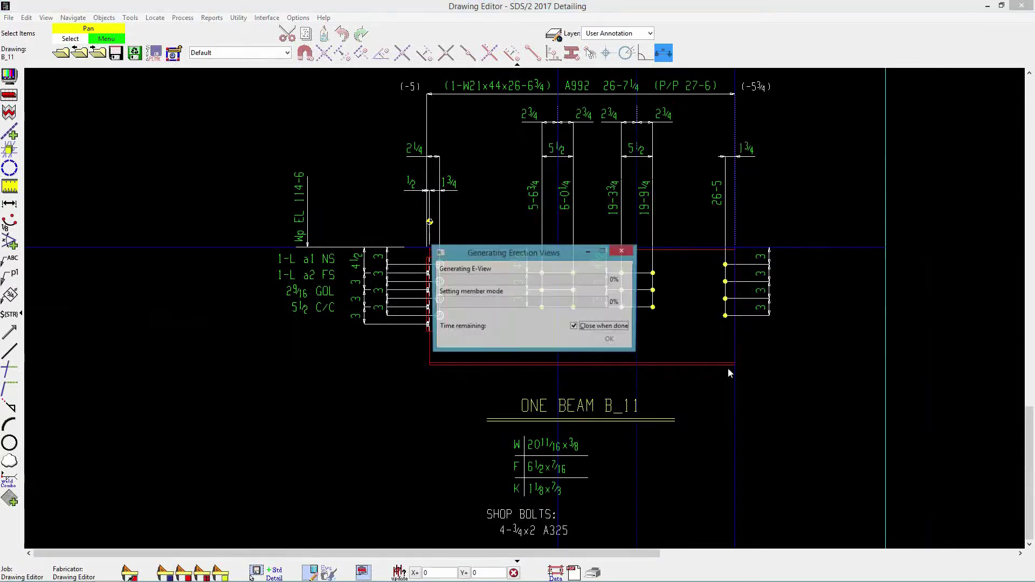
left_click(62, 53)
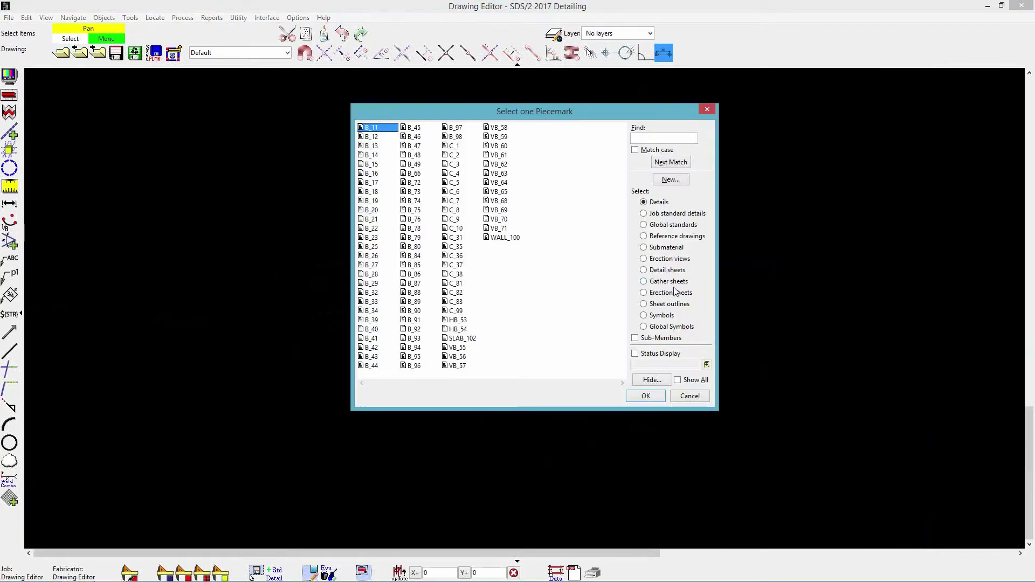
left_click(671, 260)
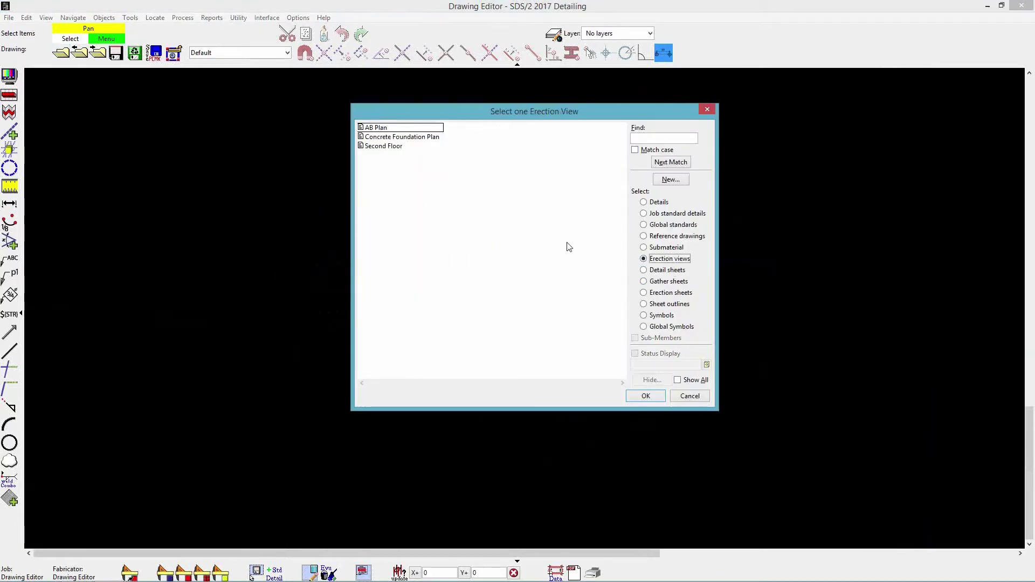
double_click(380, 146)
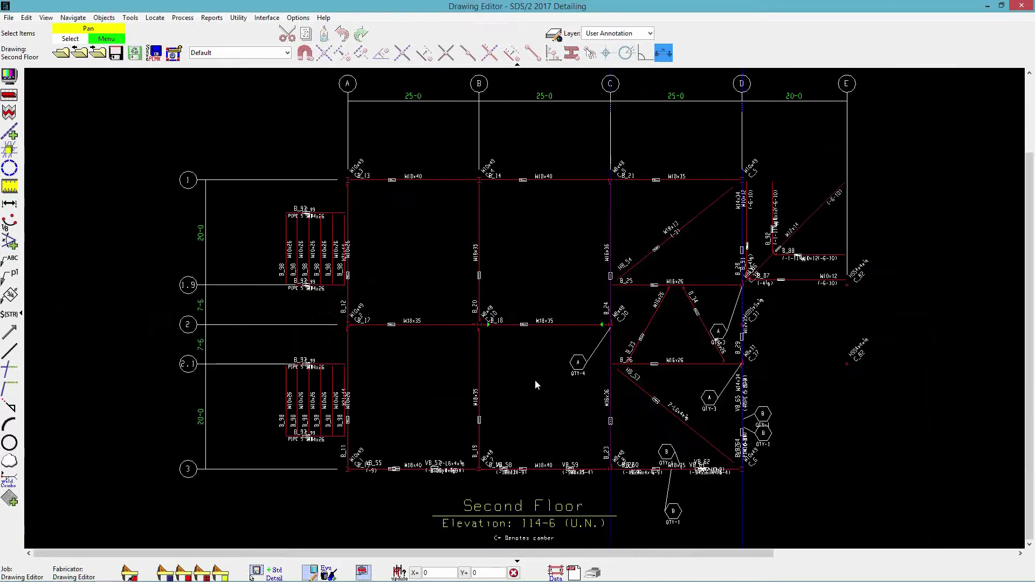
Step: Move the upper B bolt label on gridline 3, near VB_61, below the beam beside the other B label
scroll(673, 513, "up", 5)
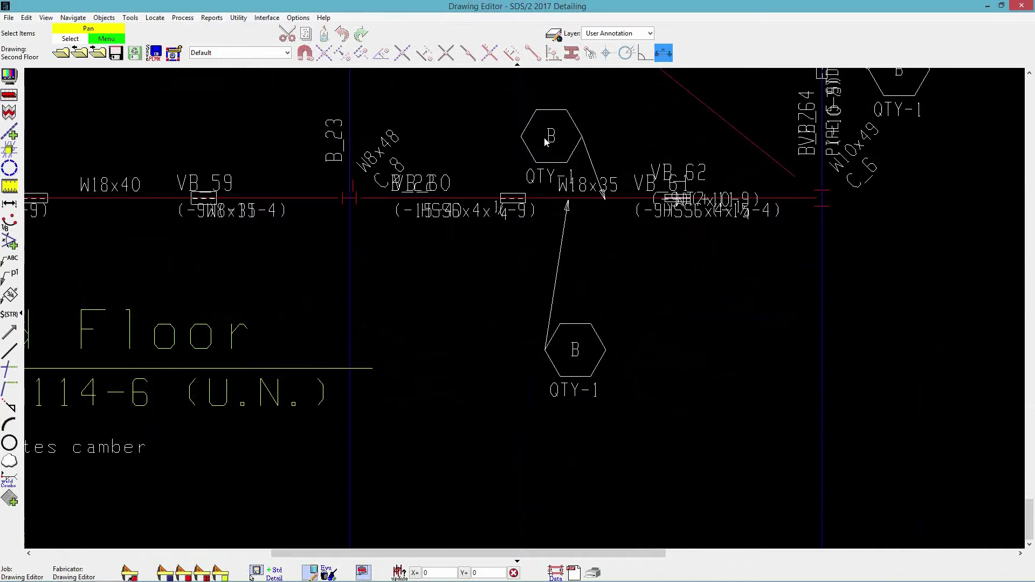
left_click_drag(553, 112, 688, 308)
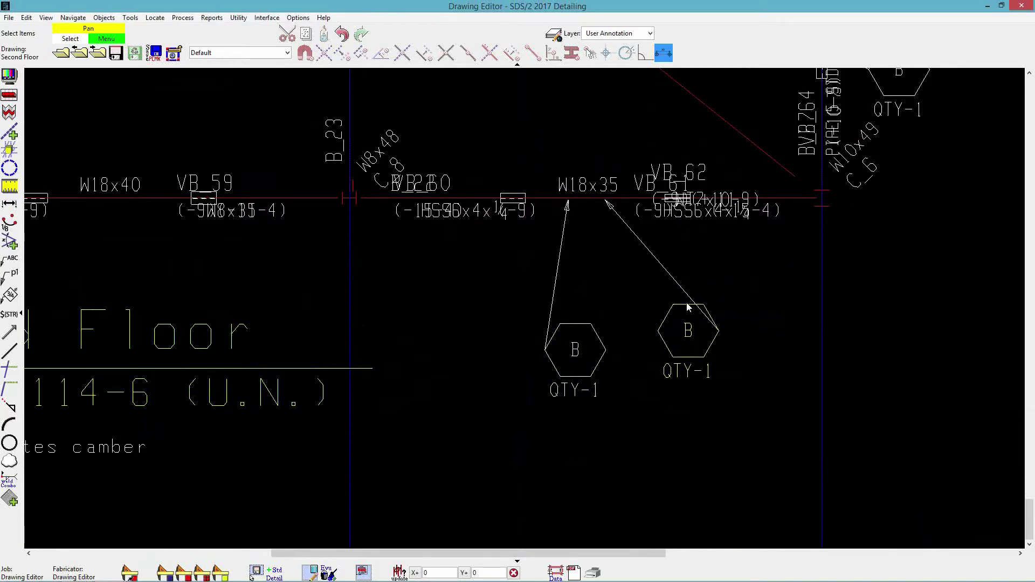
Step: Change the lower-left B bolt label on gridline 3 to a diamond shape with the symbol location on the left
double_click(576, 353)
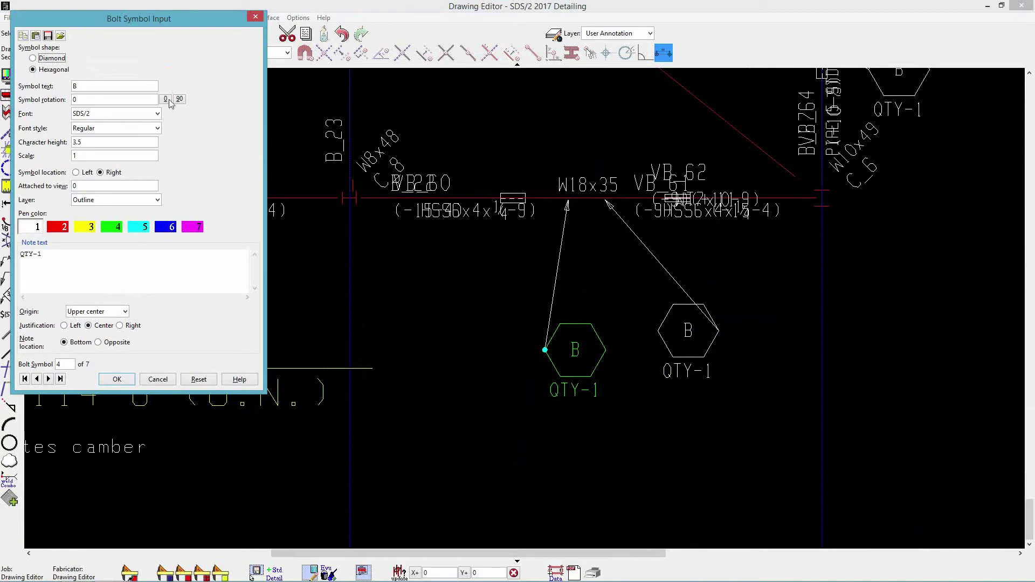
left_click_drag(121, 31, 252, 65)
left_click(178, 92)
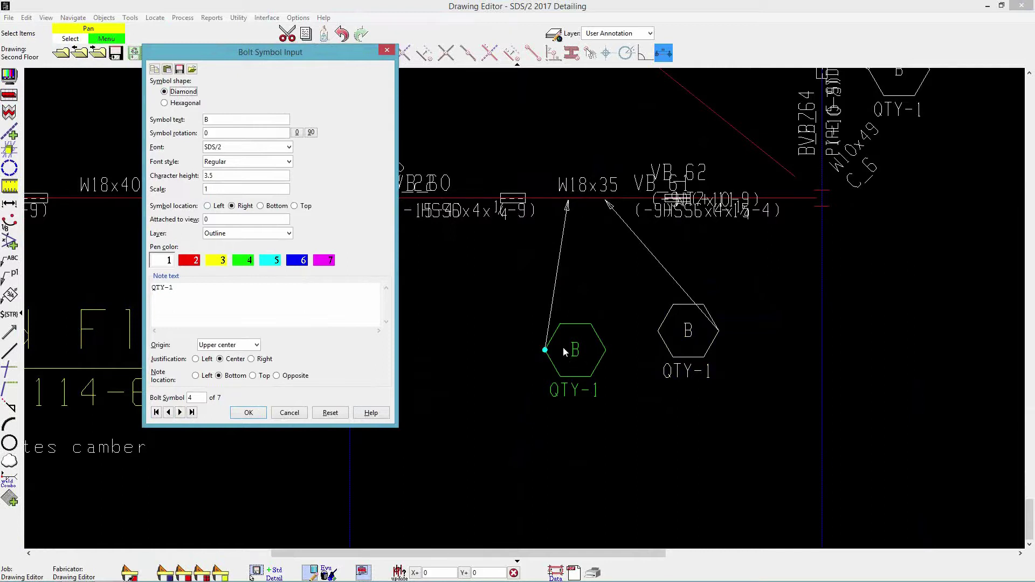
left_click(208, 205)
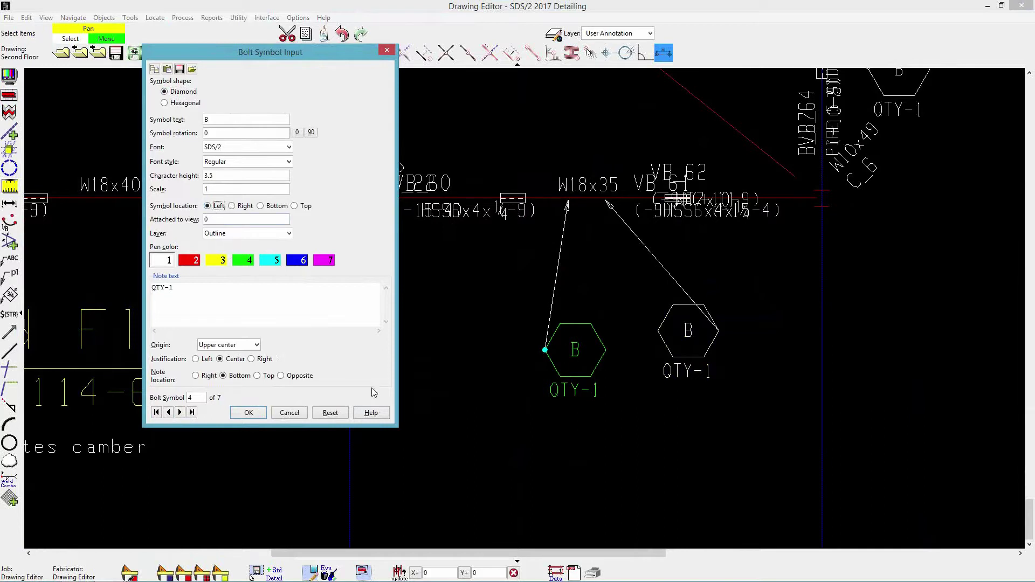
left_click(247, 414)
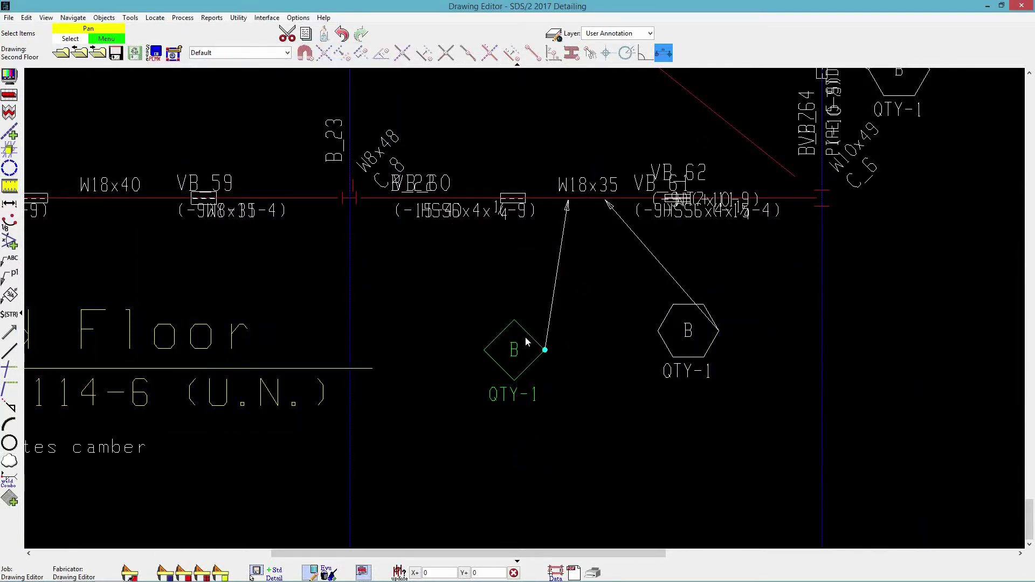
Step: Set the symbol location of the other, hexagonal B bolt label below gridline 3 to Right
double_click(694, 330)
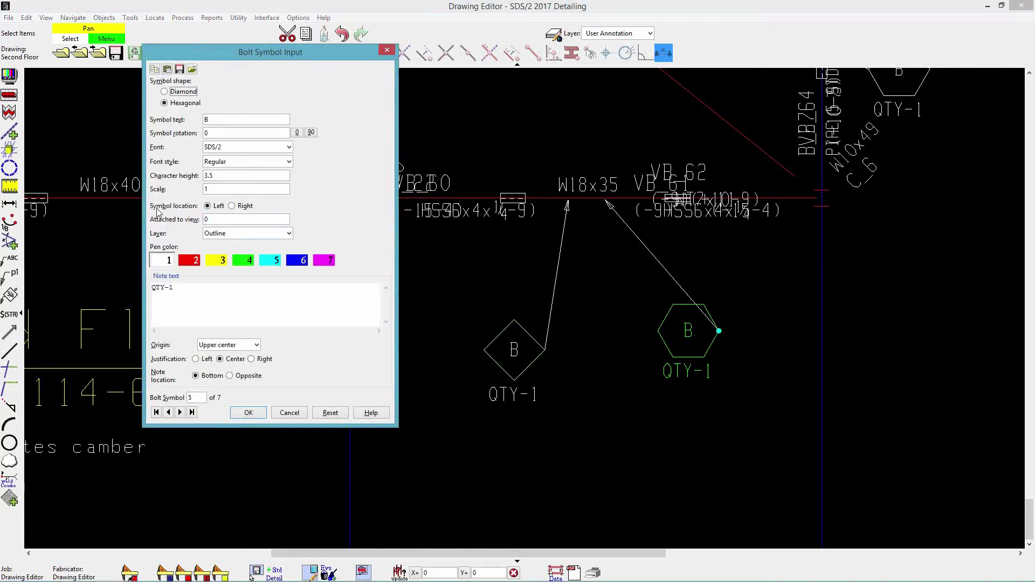
left_click(231, 206)
left_click(249, 412)
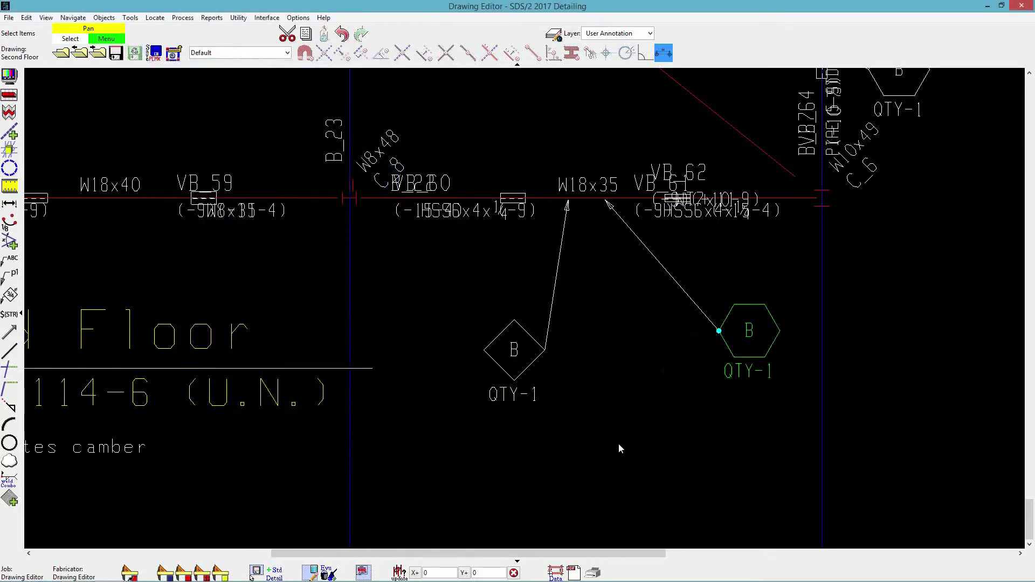
Step: Turn off the right end moment symbol of beam B_18 near column C_30
scroll(563, 493, "down", 5)
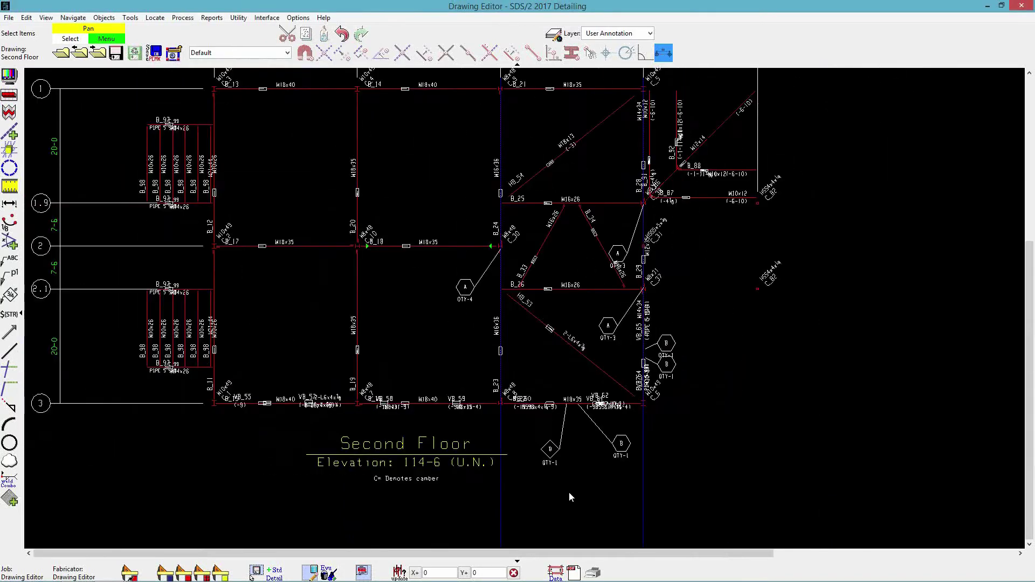
scroll(570, 494, "down", 3)
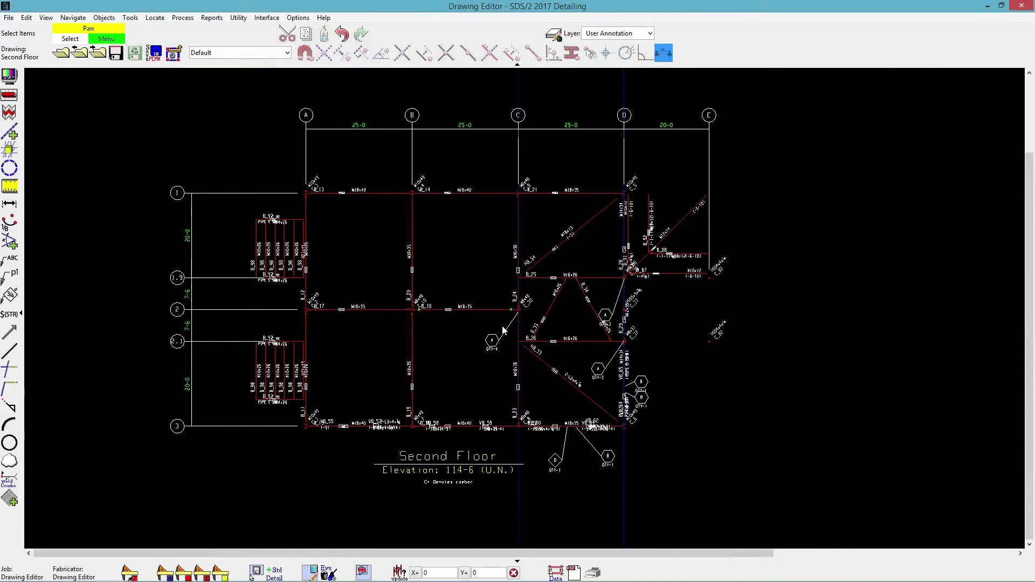
scroll(500, 293, "up", 5)
scroll(511, 393, "up", 2)
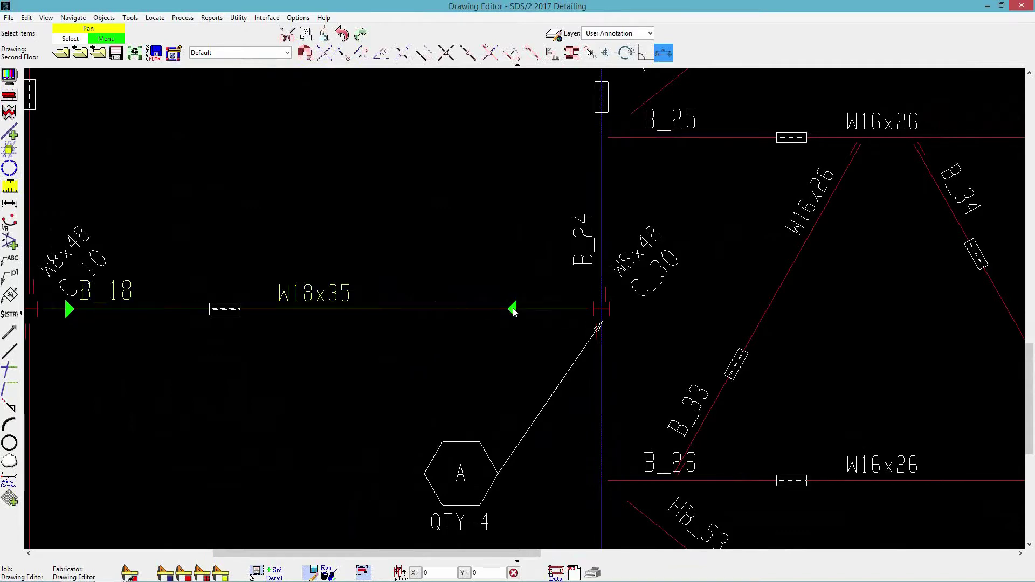
left_click(514, 311)
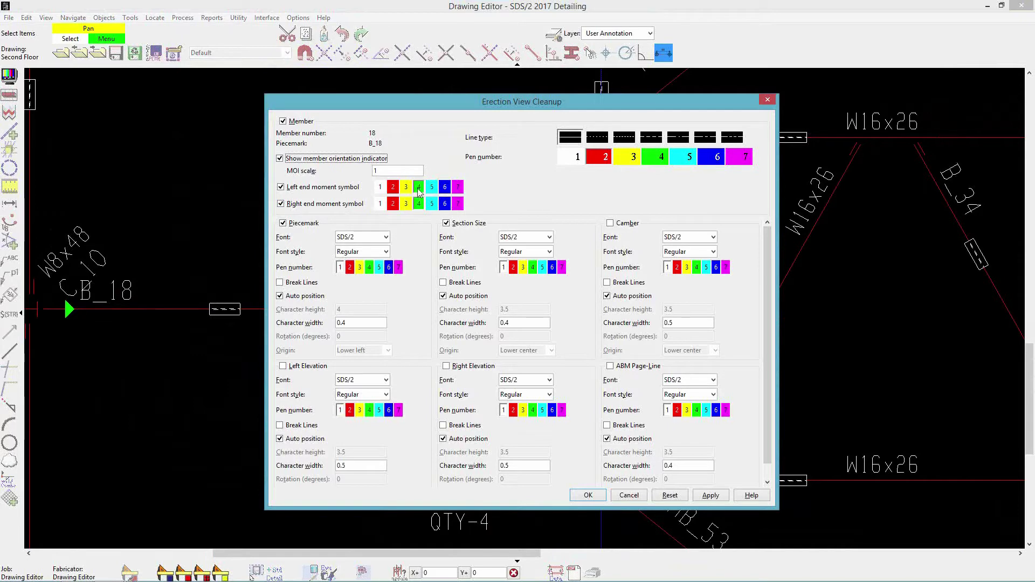
left_click(310, 204)
left_click(589, 495)
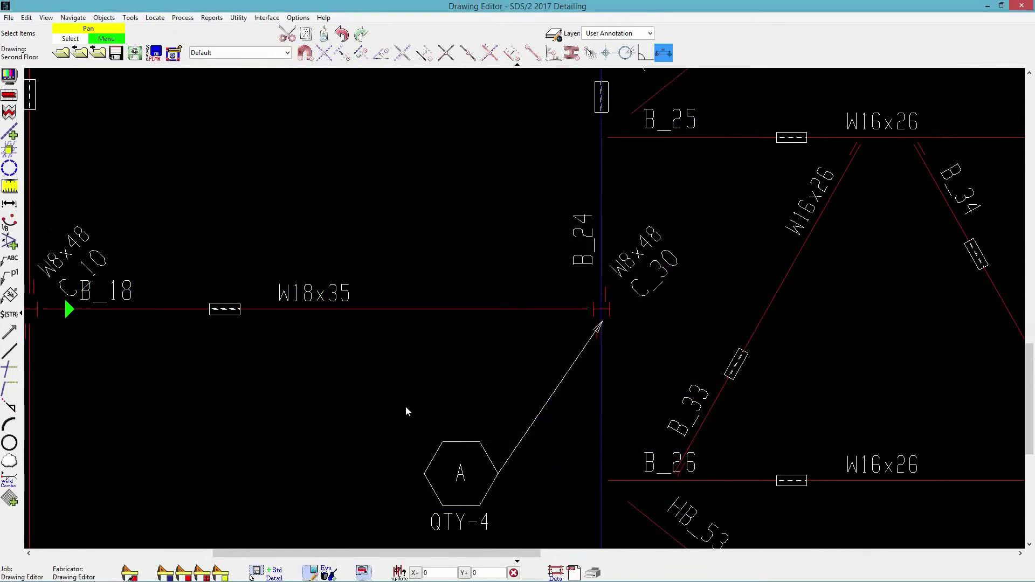
Step: Show both the left and right end moment symbols on beam B_21
scroll(377, 377, "down", 2)
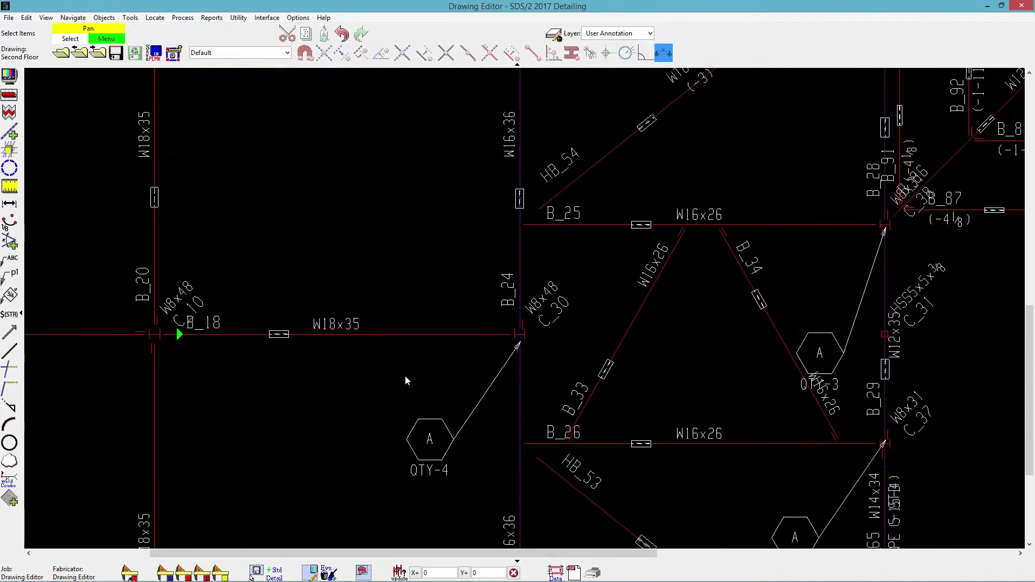
scroll(404, 372, "down", 4)
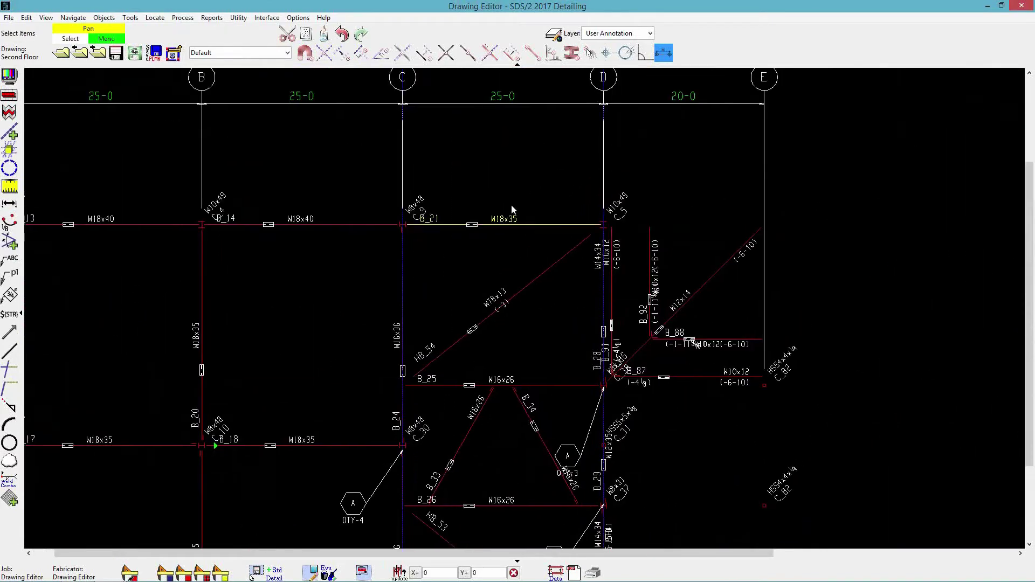
scroll(512, 209, "up", 4)
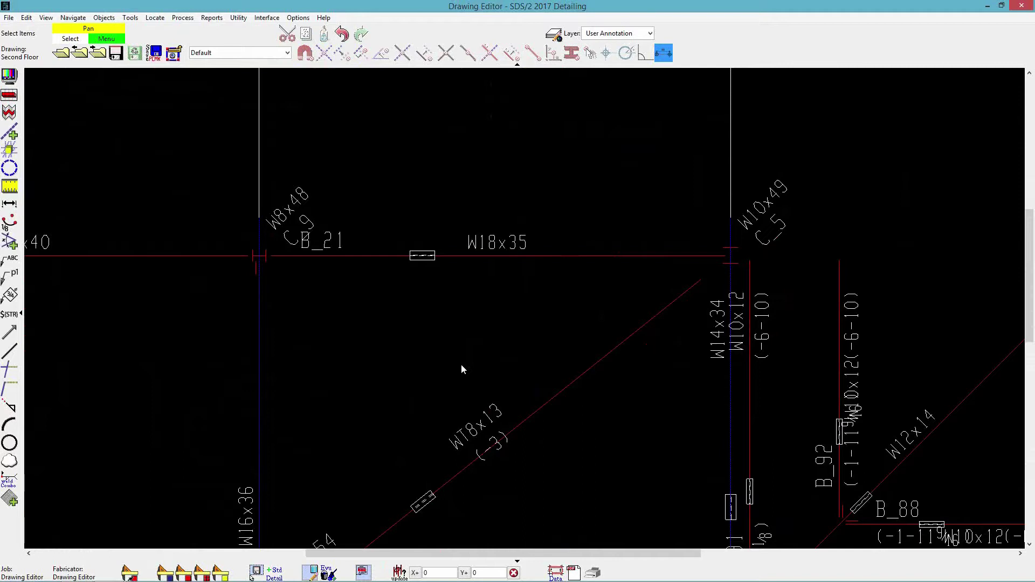
double_click(453, 255)
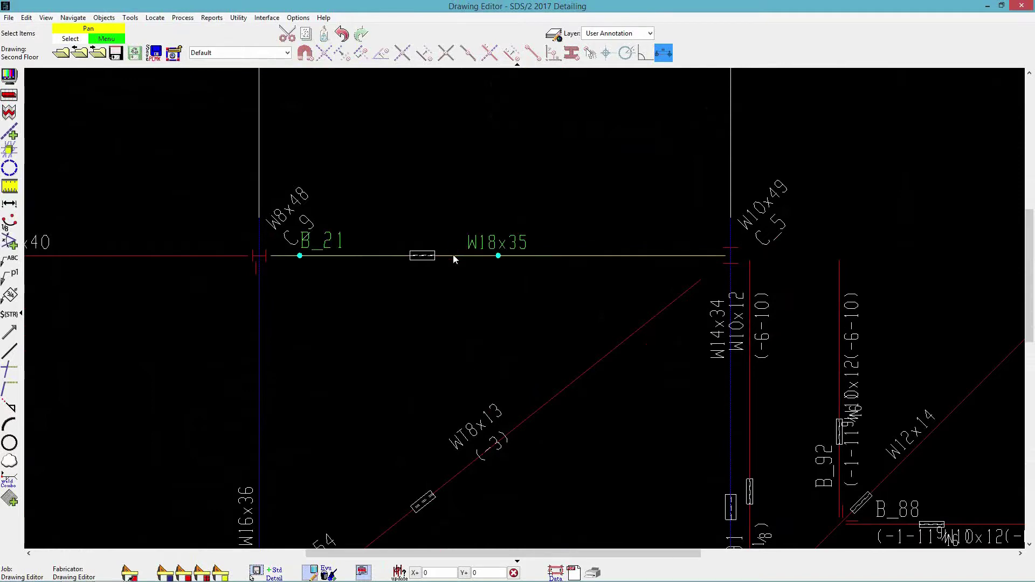
left_click(324, 187)
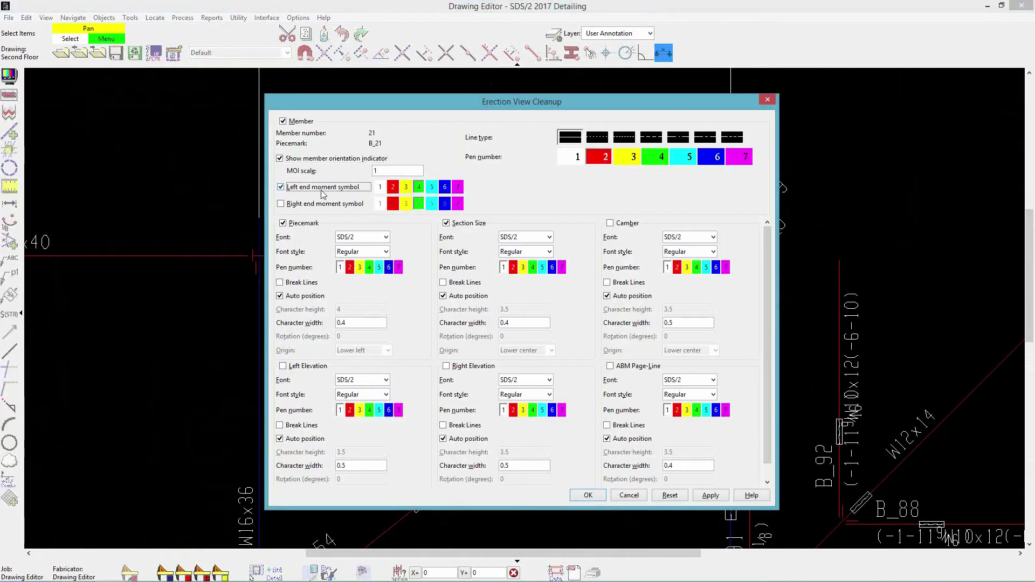
left_click(318, 205)
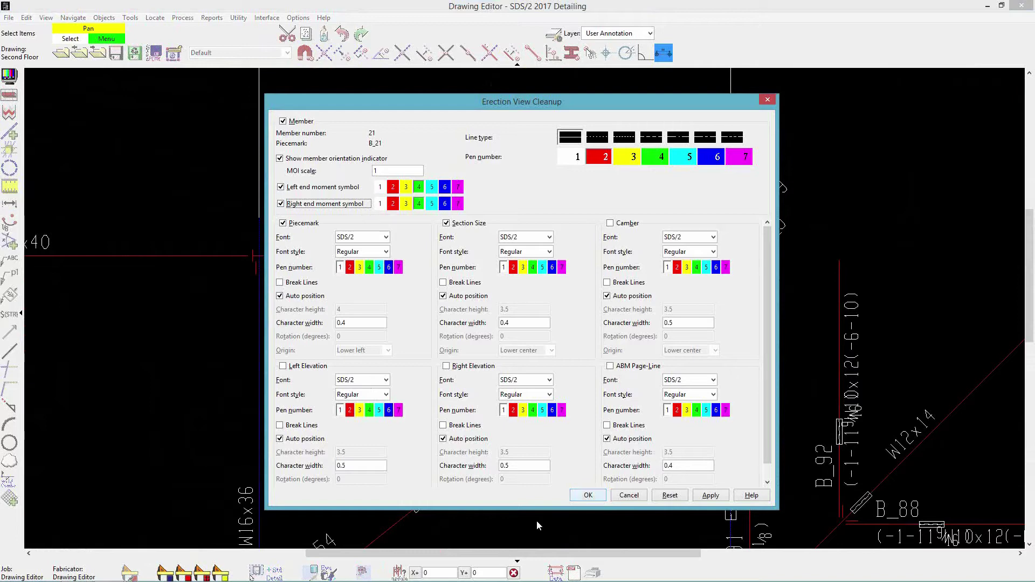
left_click(588, 496)
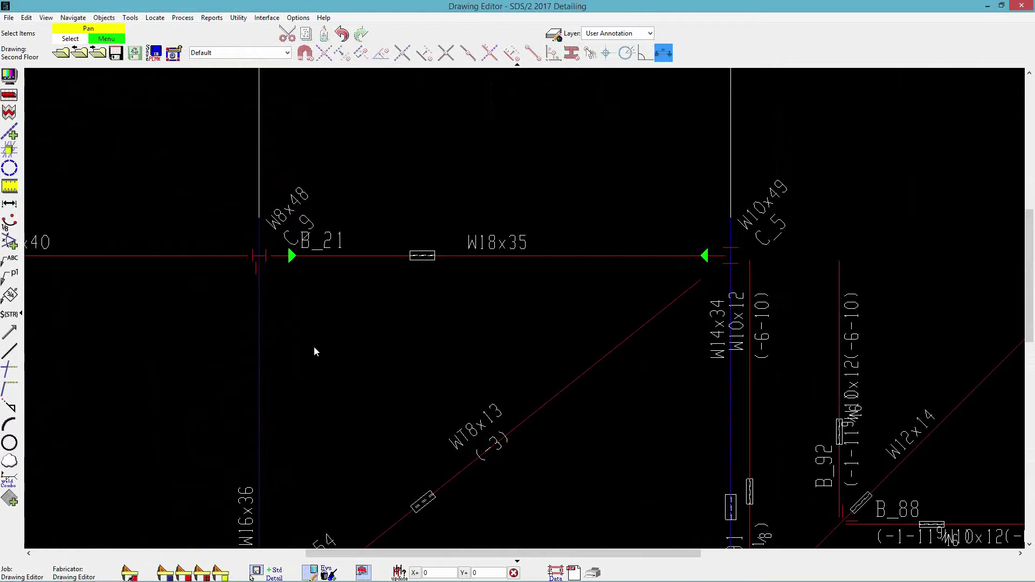
Step: Select AB Plan for erection view detailing and check the member type masking in its status display settings
scroll(317, 348, "down", 3)
middle_click_drag(358, 377, 408, 324)
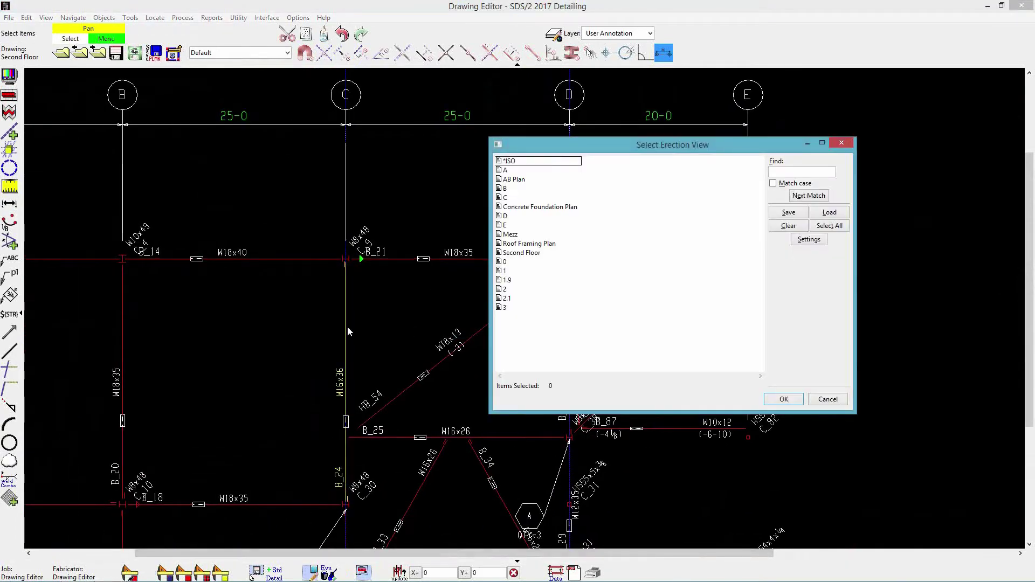
left_click(515, 179)
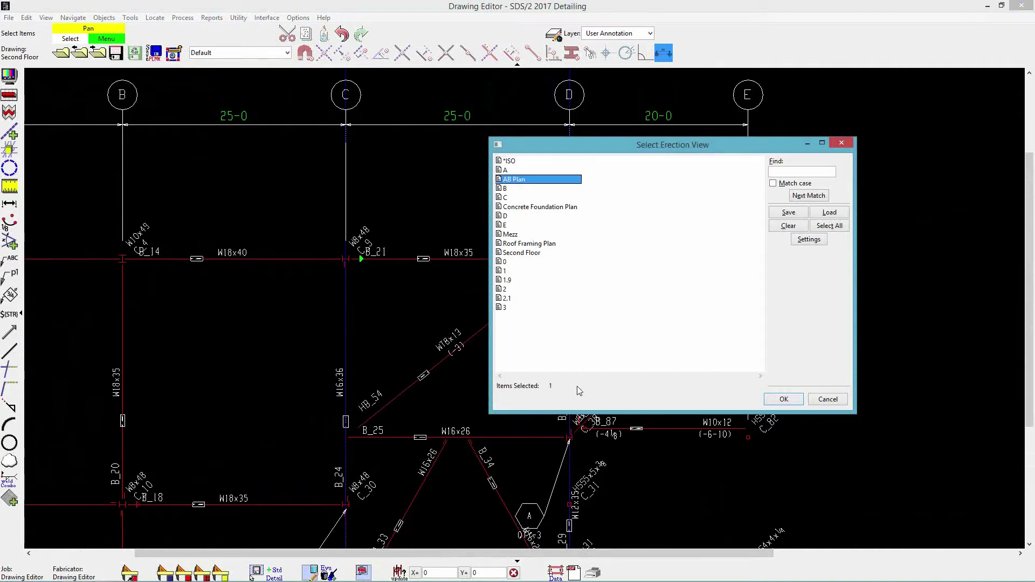
left_click(808, 240)
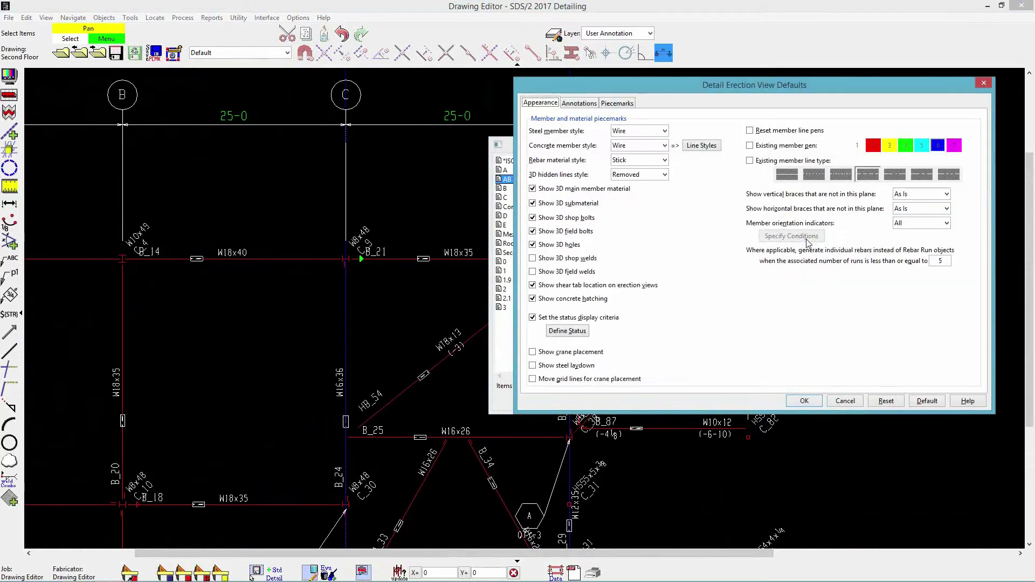
left_click(567, 331)
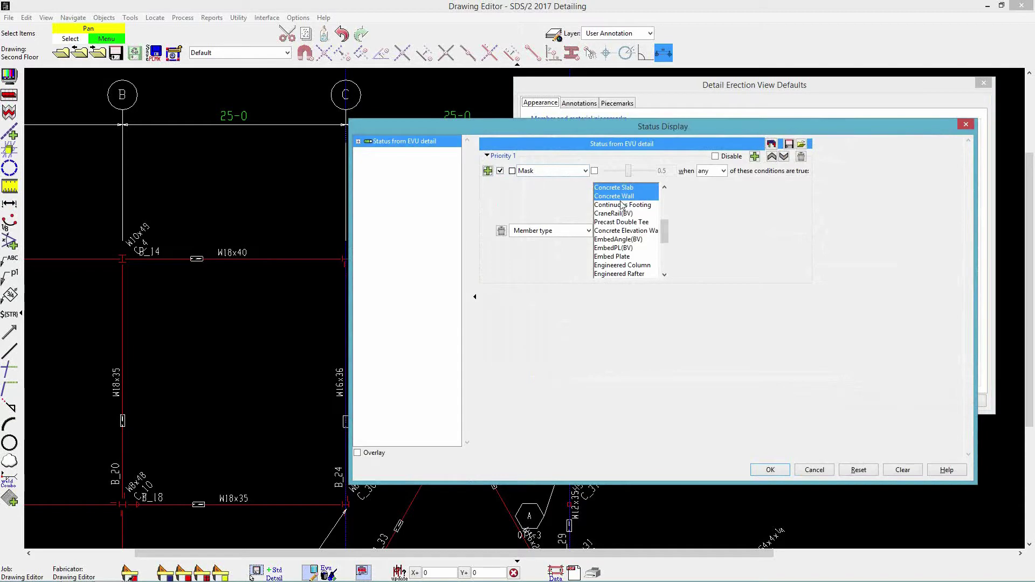
left_click(771, 470)
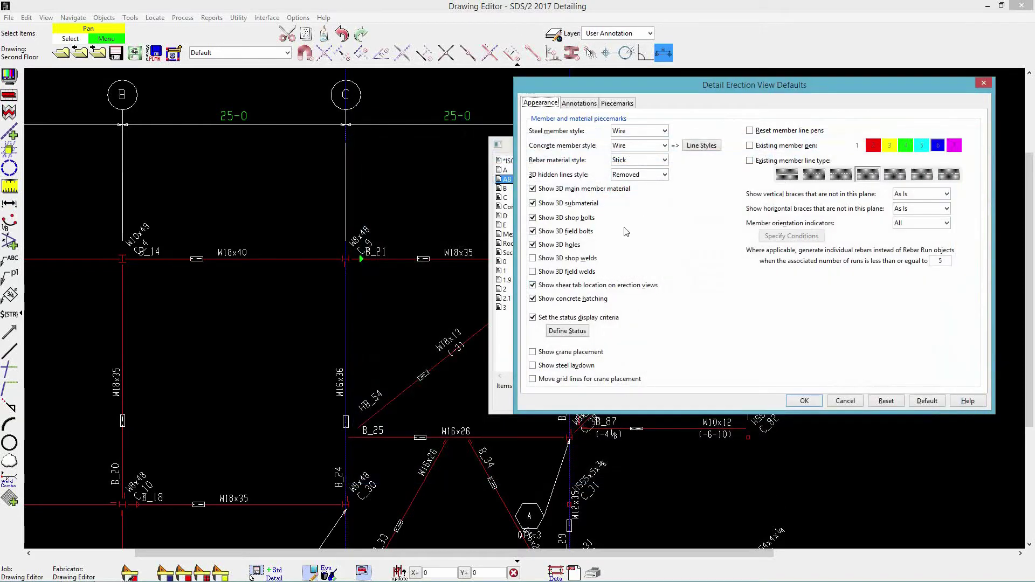
Step: Enable dimensioning and scaling of the anchor bolt layout in the erection view annotation settings, and accept the settings
left_click(577, 105)
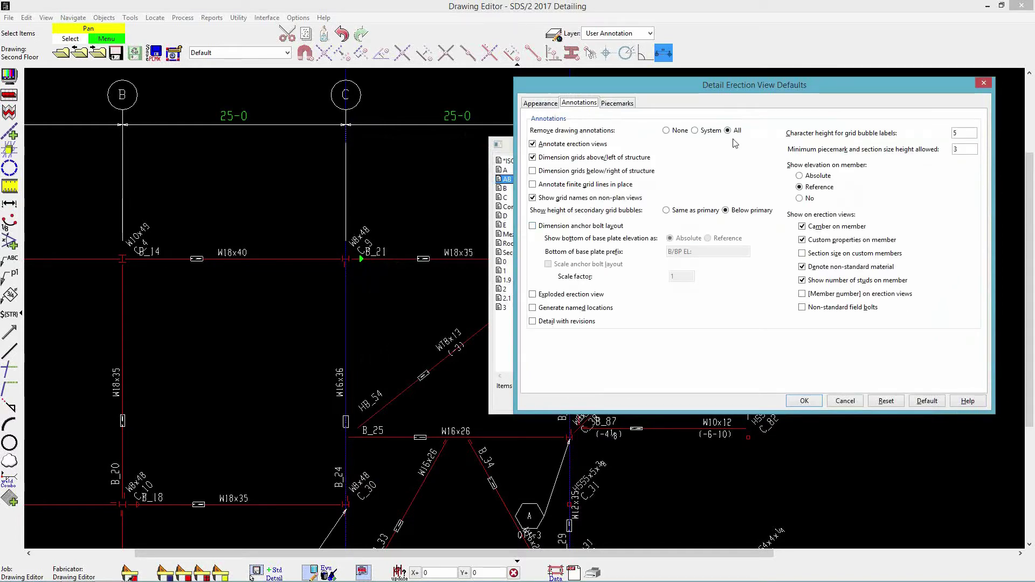
left_click(551, 228)
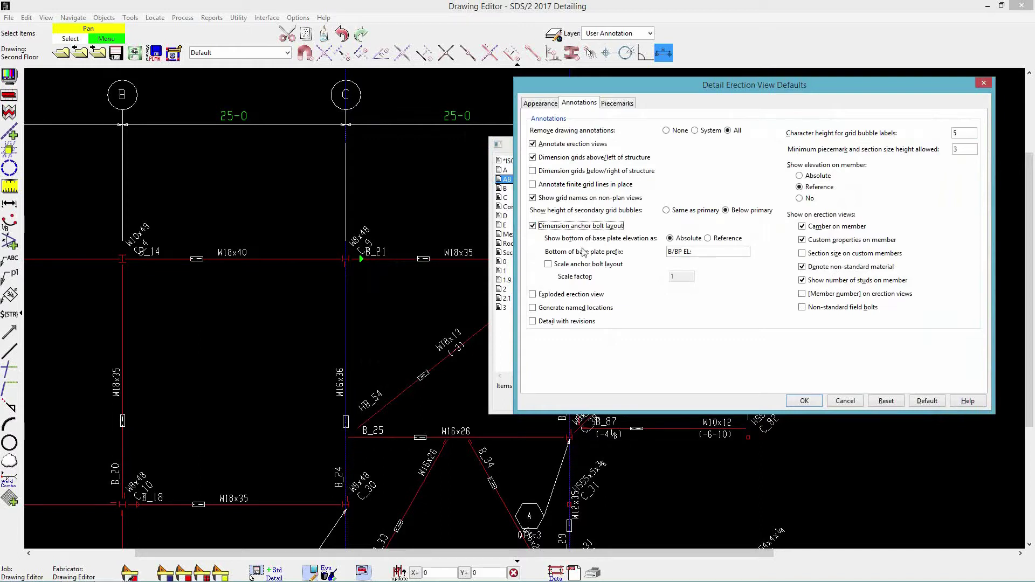
left_click(569, 266)
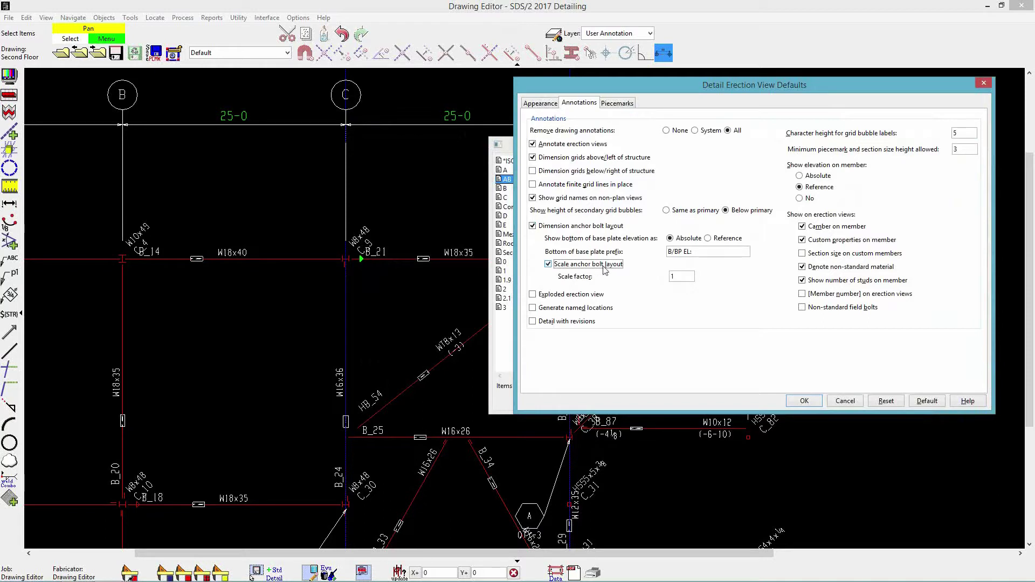
double_click(692, 281)
left_click(804, 401)
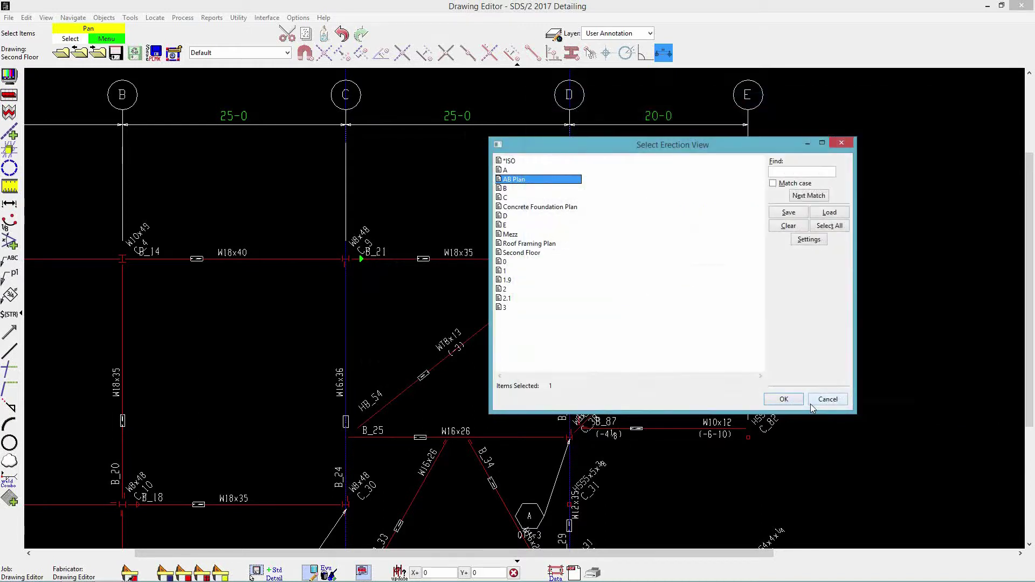
Step: Detail the AB Plan erection view and open its drawing without saving the changes to Second Floor
left_click(784, 399)
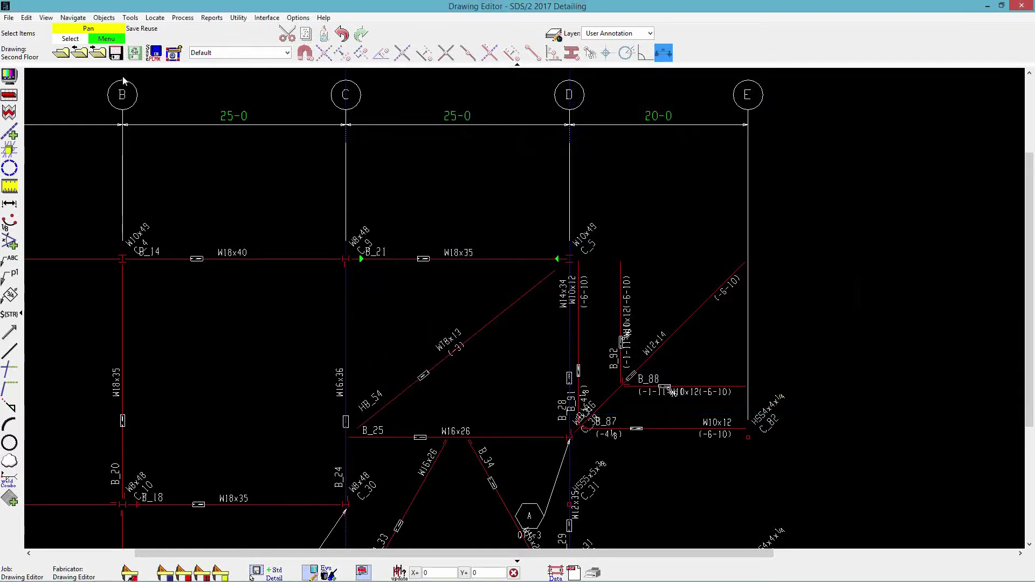
left_click(66, 53)
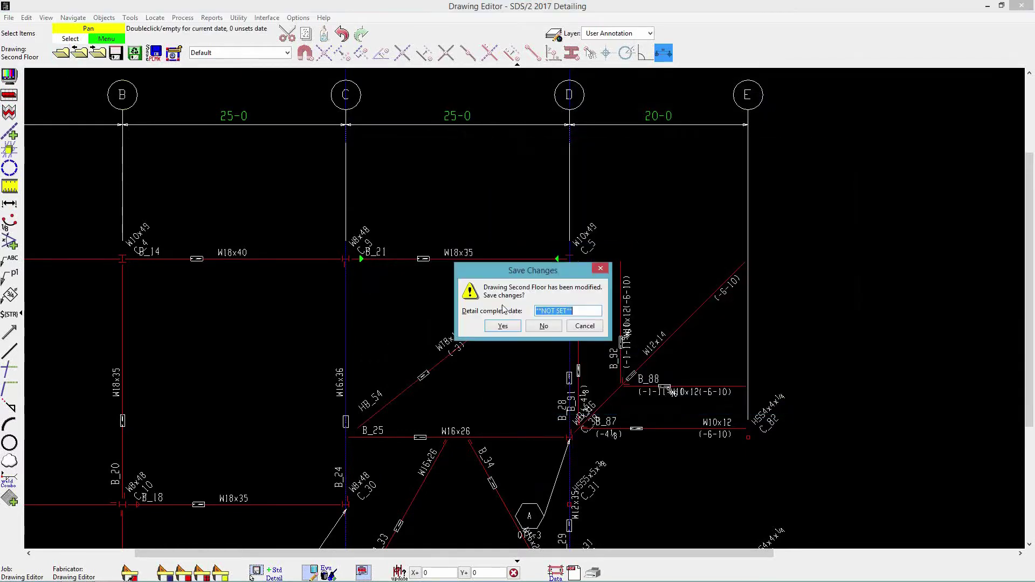
left_click(545, 325)
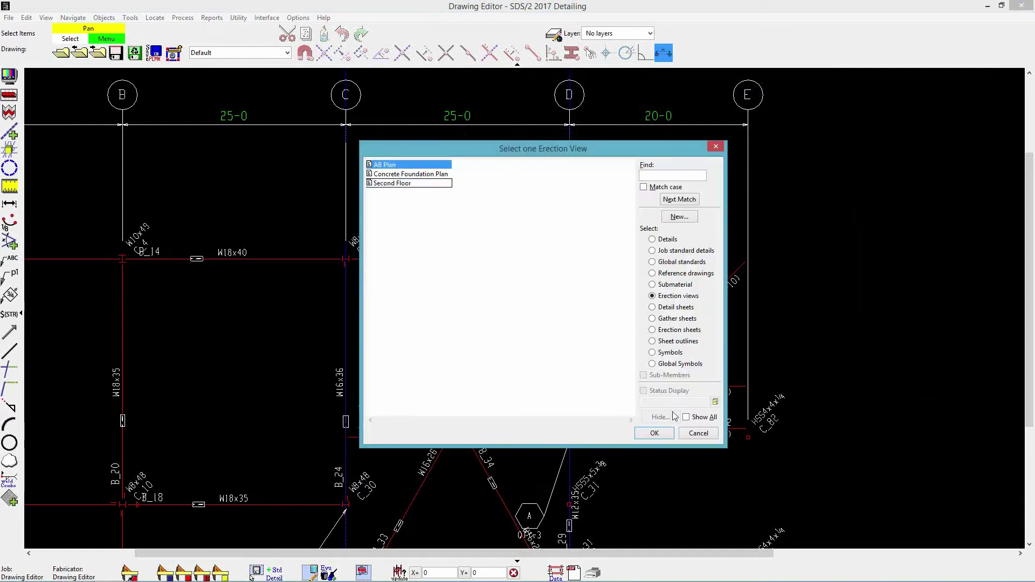
left_click(654, 433)
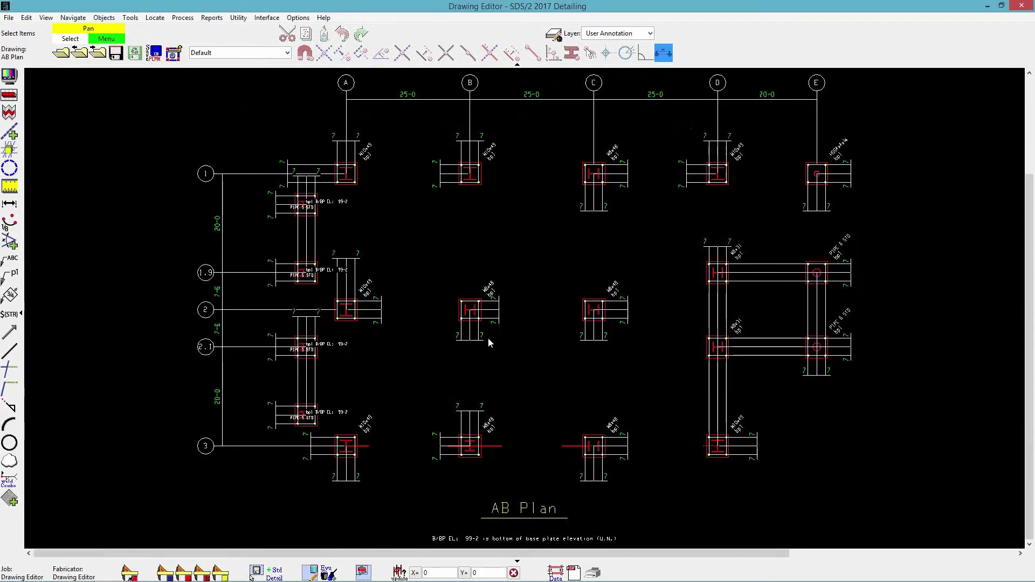
Step: Check the settings of a horizontal anchor bolt dimension at column C-2, and delete both horizontal dimensions below its base plate
scroll(490, 338, "up", 4)
scroll(446, 314, "down", 2)
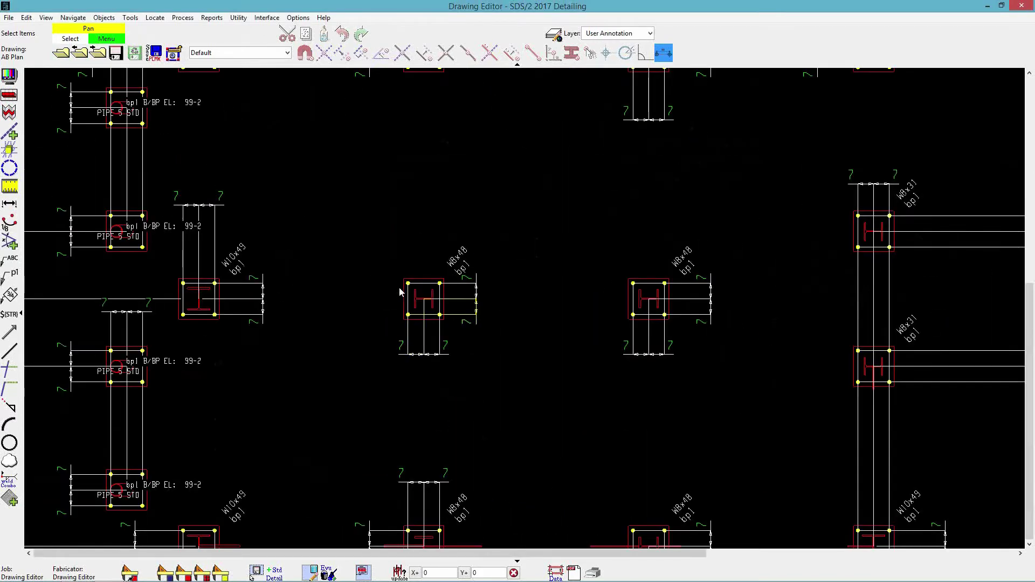
scroll(496, 358, "down", 2)
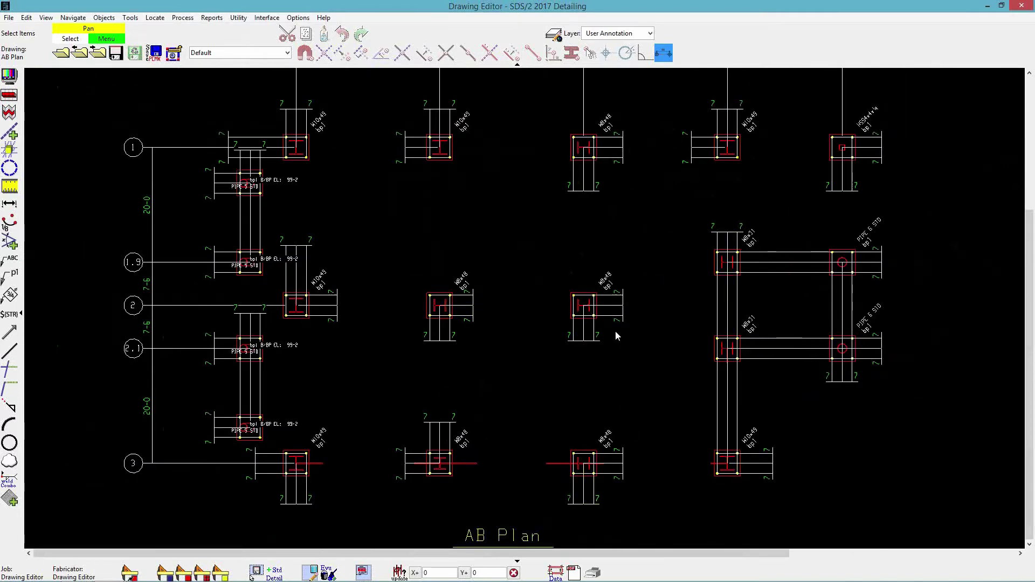
scroll(604, 338, "up", 3)
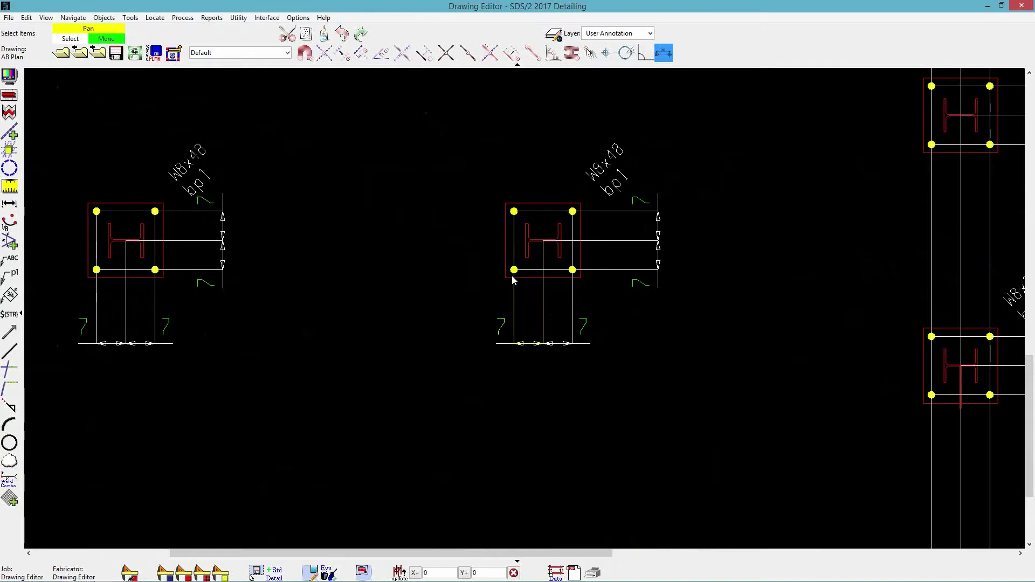
double_click(507, 343)
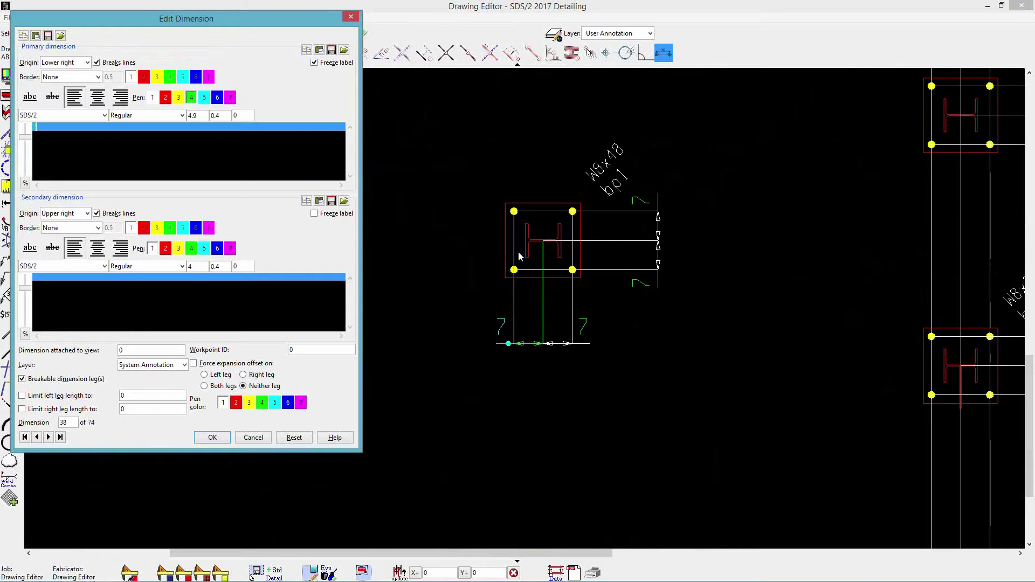
left_click(261, 437)
left_click_drag(646, 379, 496, 341)
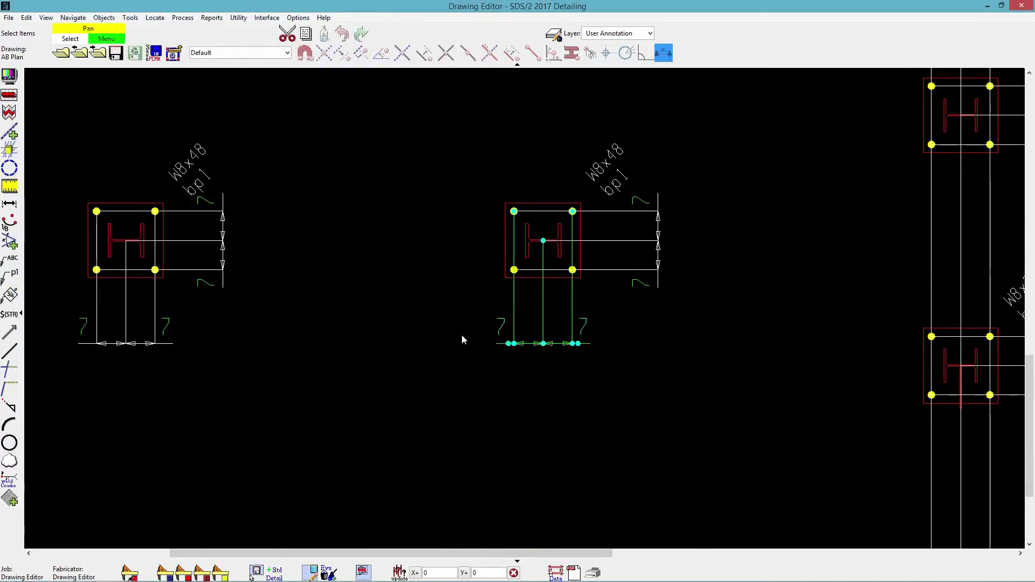
key("Delete")
Step: Add a horizontal dimension below column C-2 from the base plate's lower-left corner to the column centre, and accept its dimension settings
left_click(9, 203)
left_click(506, 282)
left_click(543, 242)
right_click(542, 259)
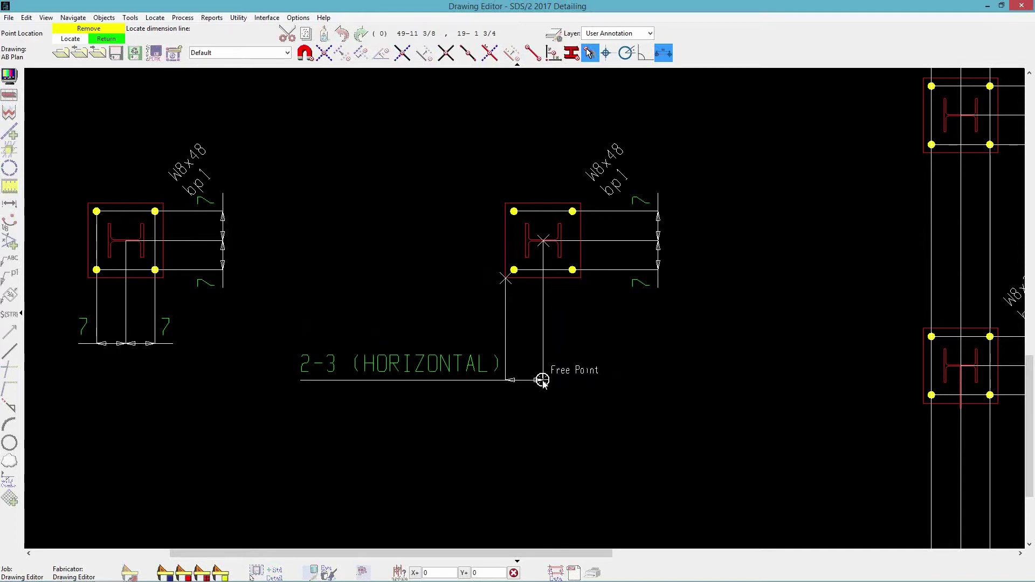
left_click(542, 381)
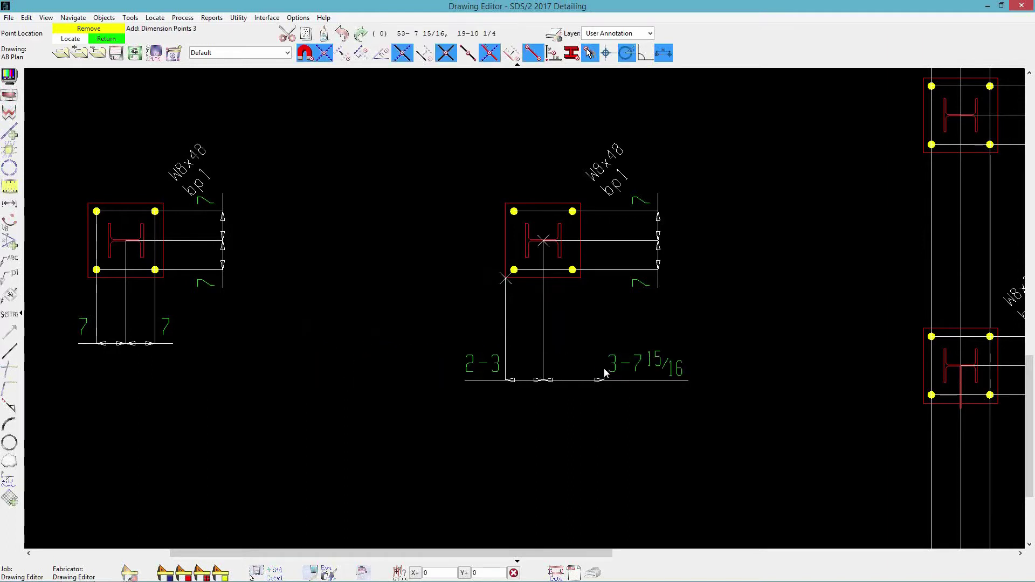
right_click(451, 413)
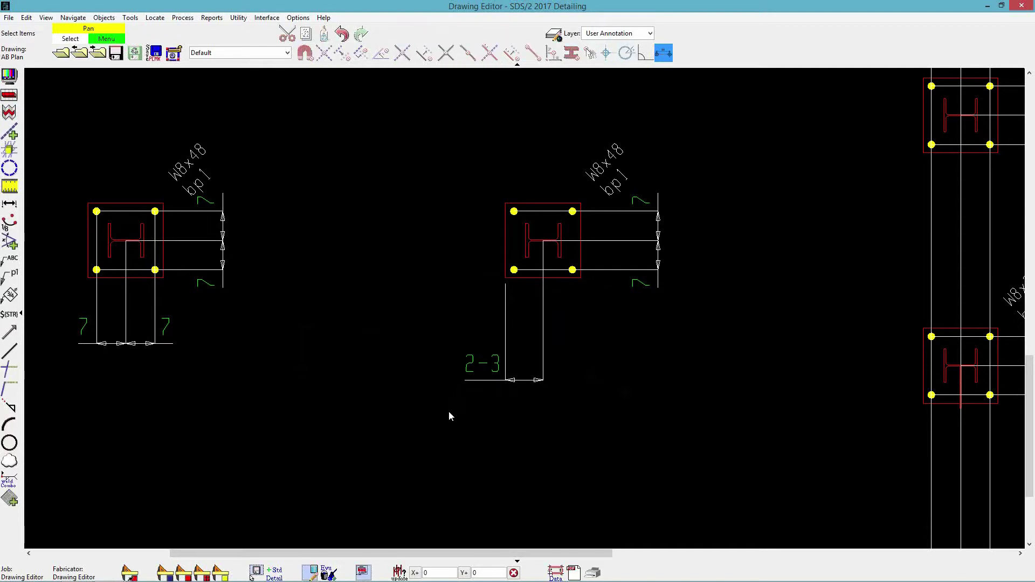
double_click(481, 380)
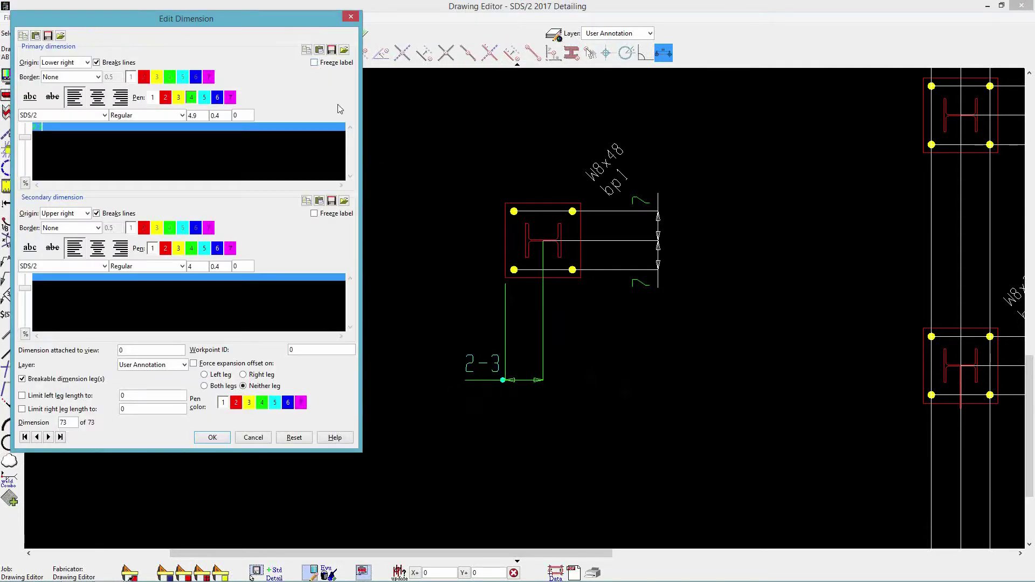
left_click(212, 437)
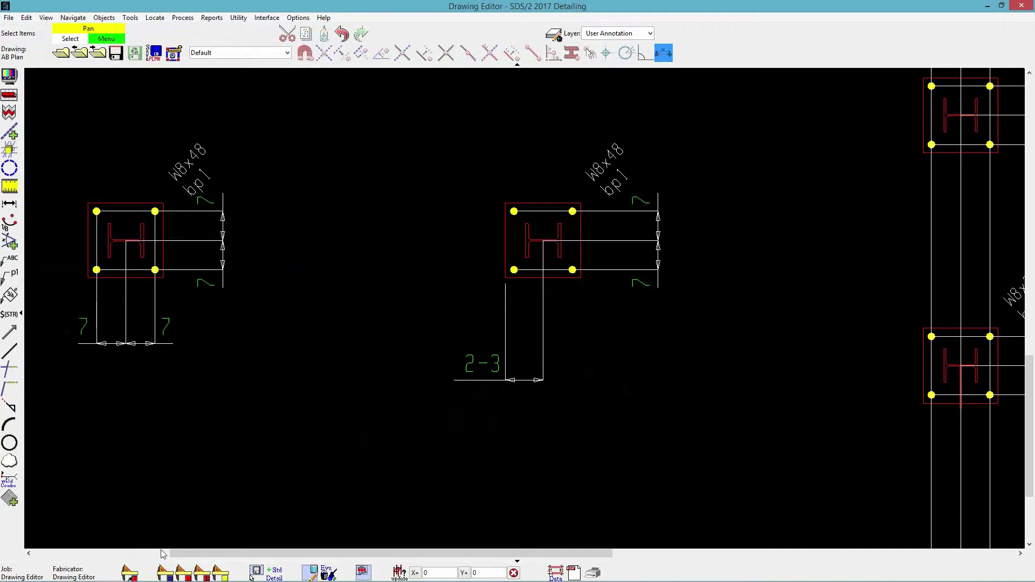
Step: Leave the AB Plan drawing and open the Second Floor erection view
left_click(61, 54)
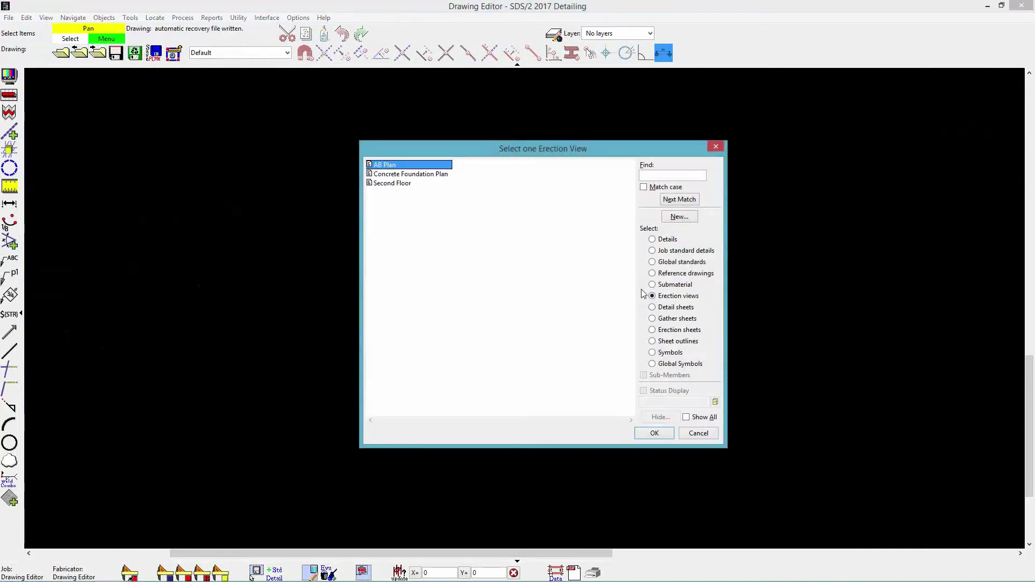
left_click(387, 184)
double_click(388, 183)
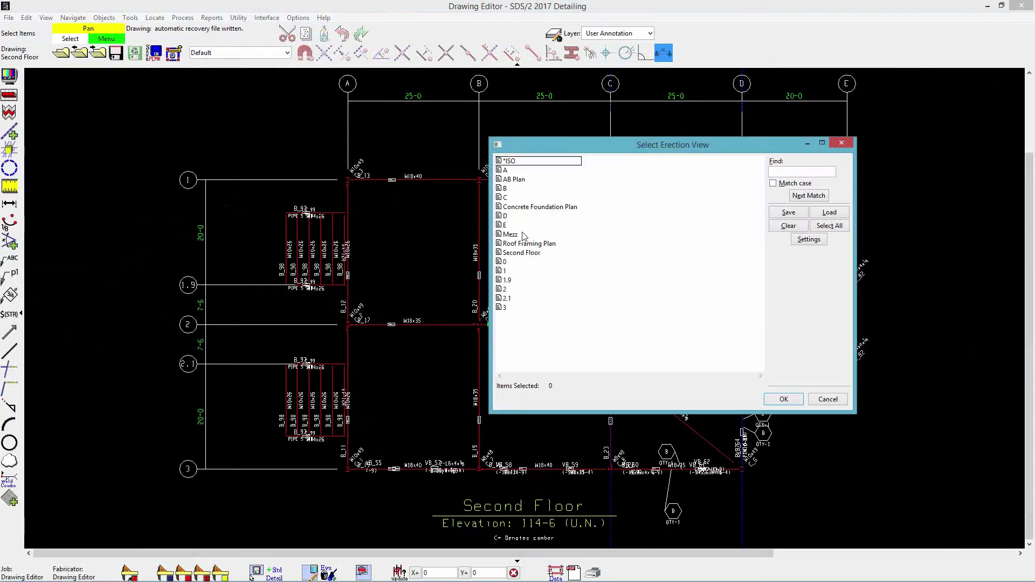
Step: Detail the AB Plan erection view with anchor bolt layout scaling turned off and only System drawing annotations removed
left_click(506, 179)
left_click(808, 239)
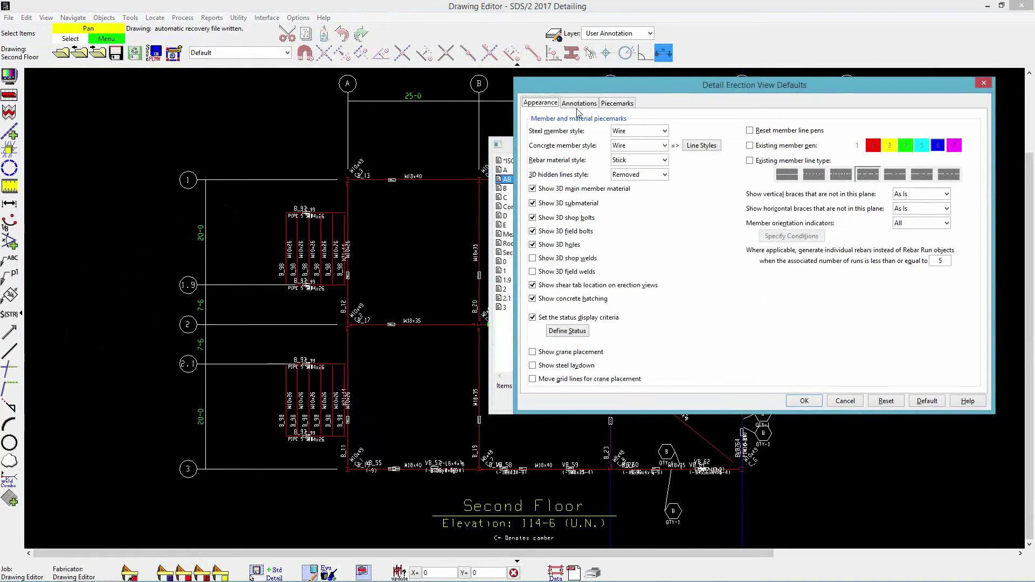
left_click(581, 104)
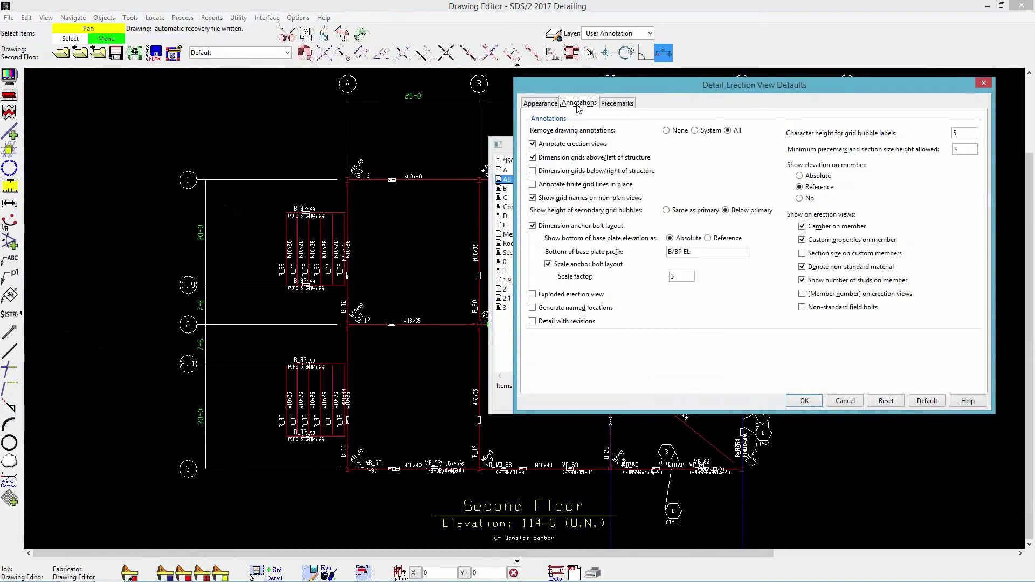
left_click(548, 264)
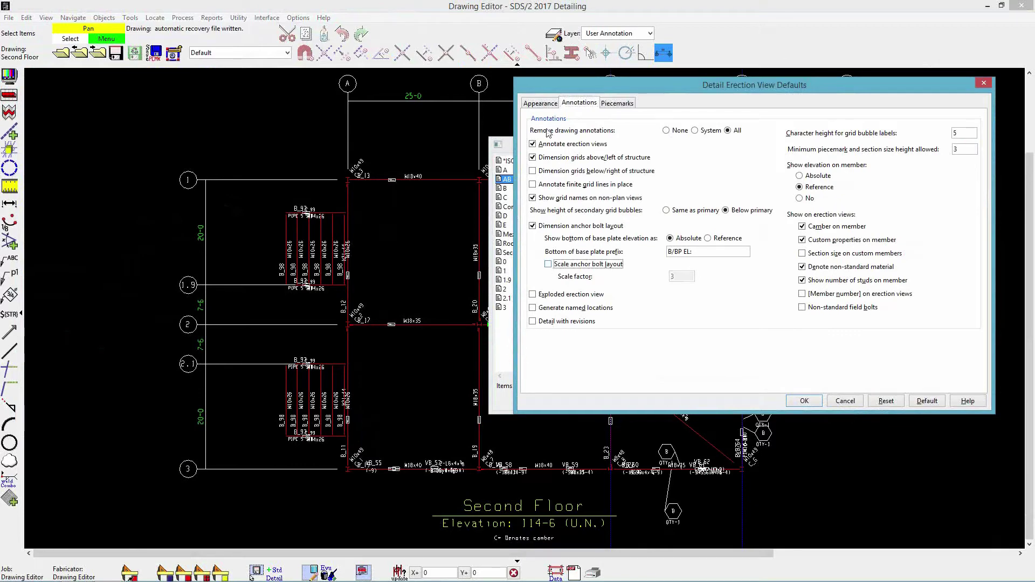
left_click(695, 131)
left_click(804, 400)
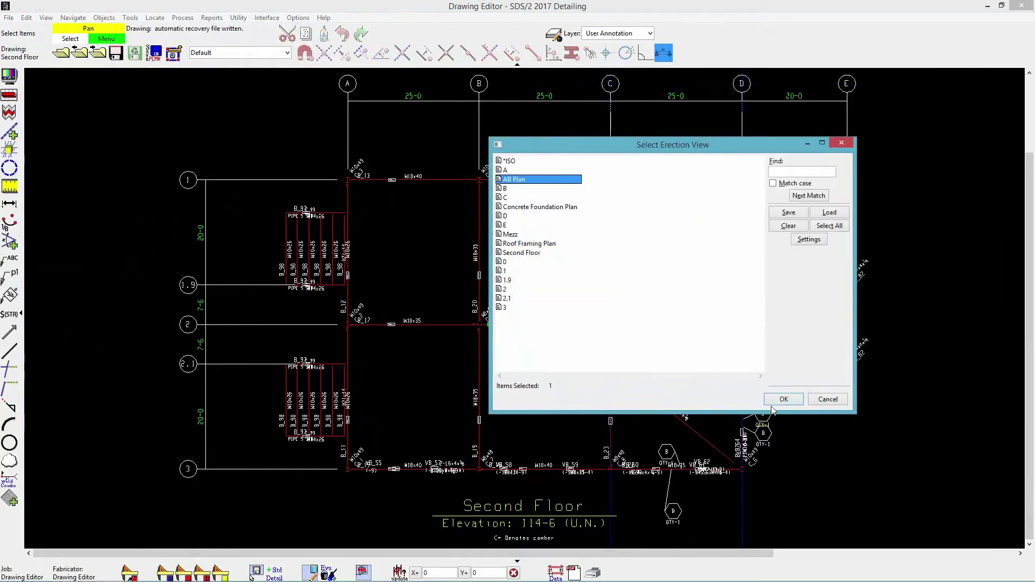
left_click(784, 400)
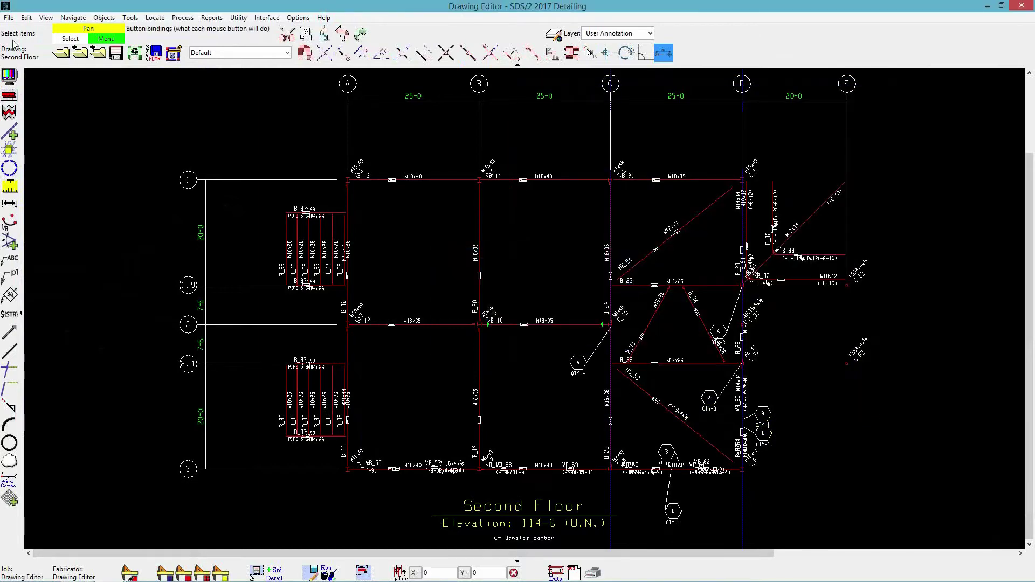
Step: Open the AB Plan drawing and examine the anchor bolt layout and the manually added dimension at column C-2
left_click(73, 53)
double_click(382, 162)
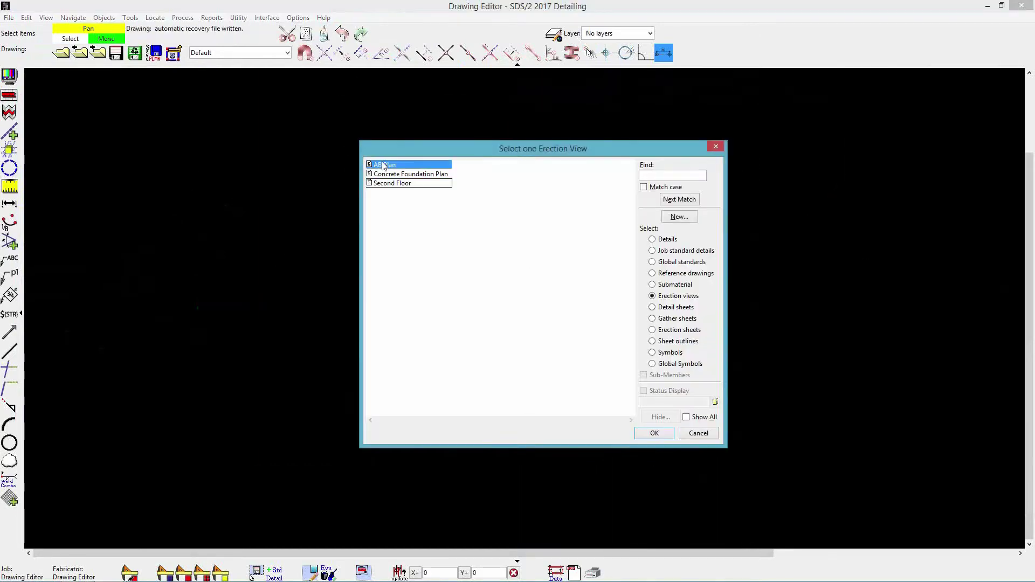
scroll(610, 345, "up", 6)
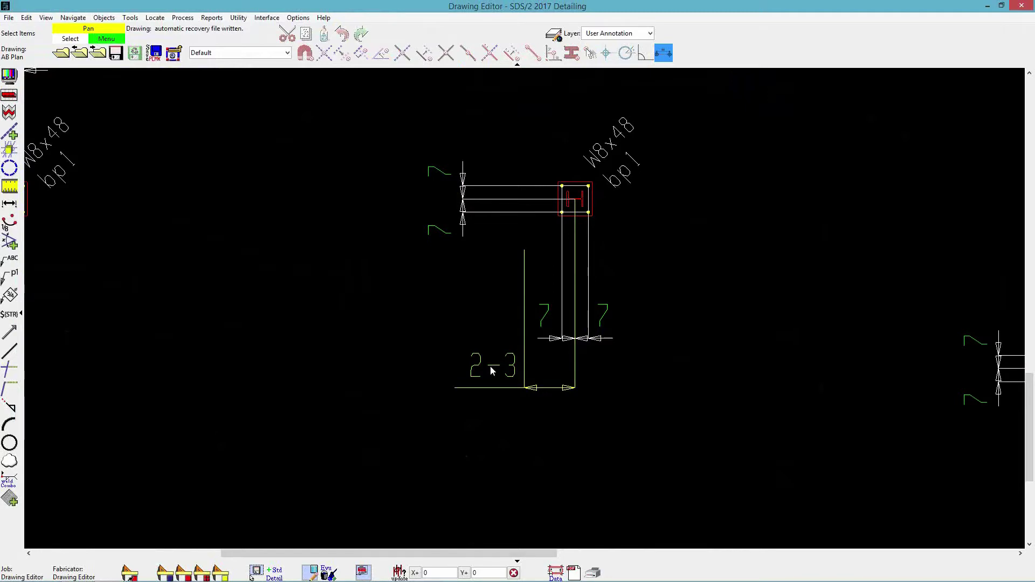
scroll(480, 467, "down", 5)
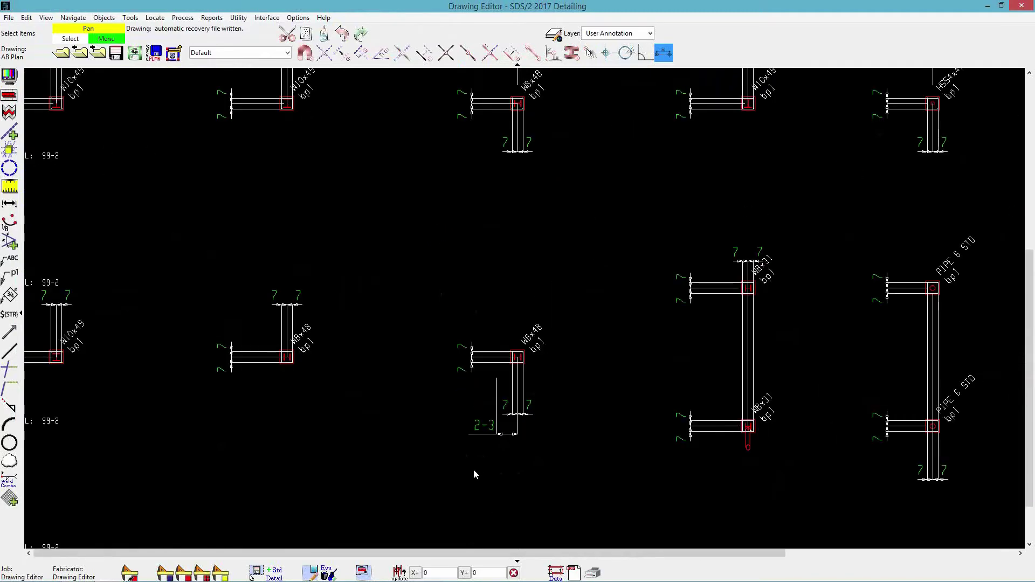
middle_click_drag(486, 475, 470, 436)
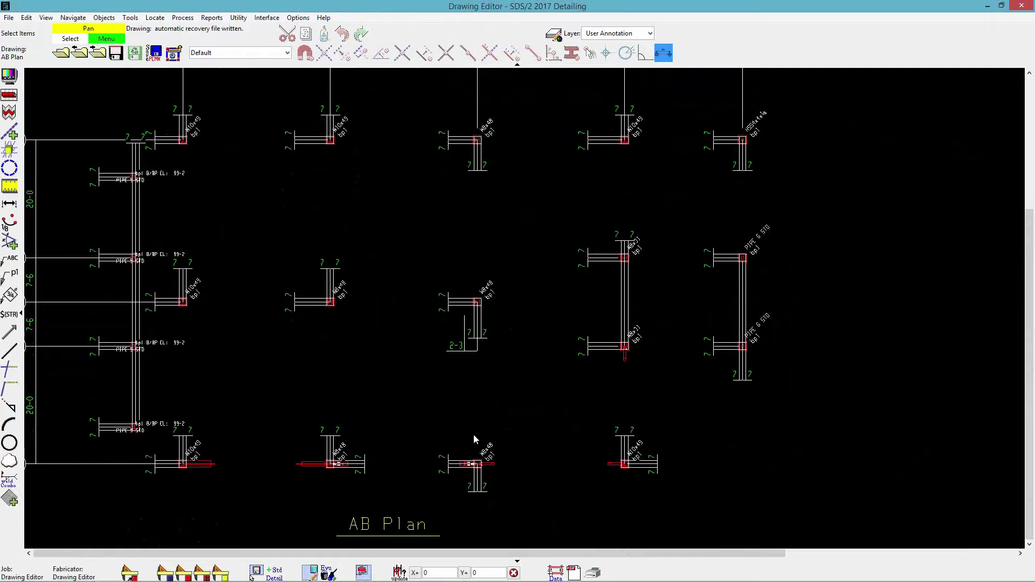
Step: Select Concrete Foundation Plan for erection view detailing, and open the same erection view in the Modeling window
left_click(165, 572)
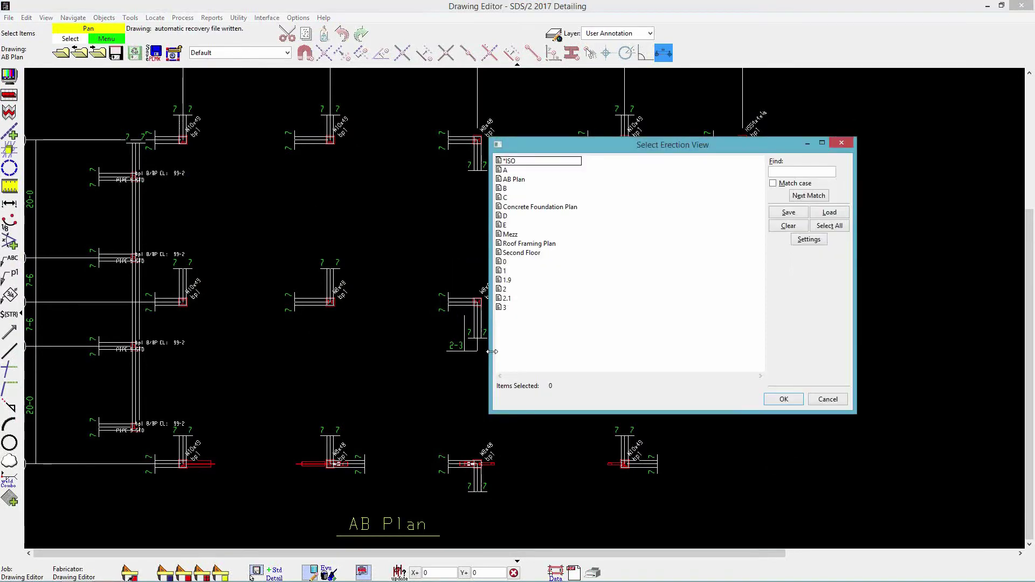
left_click(524, 209)
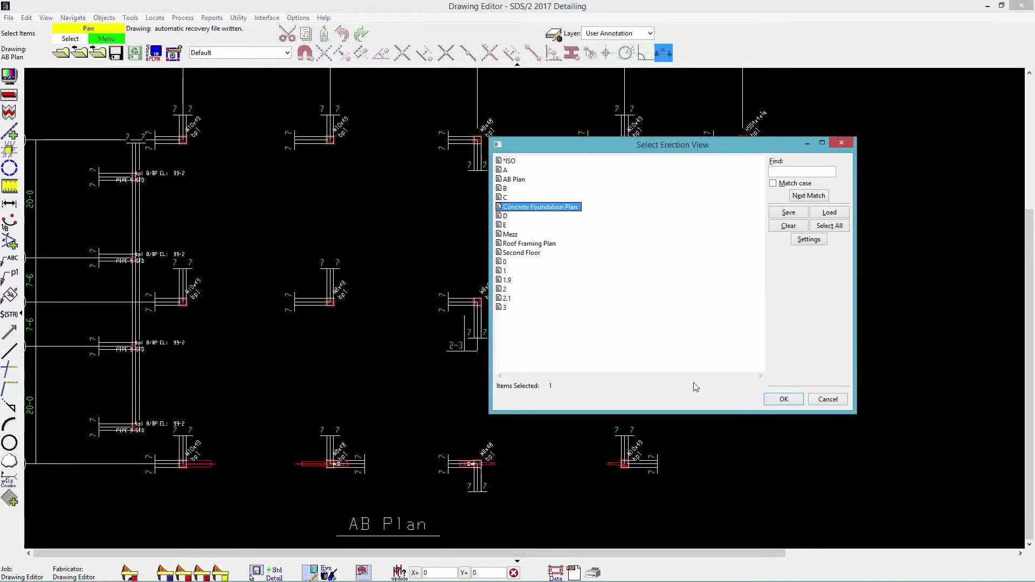
mouse_move(107, 574)
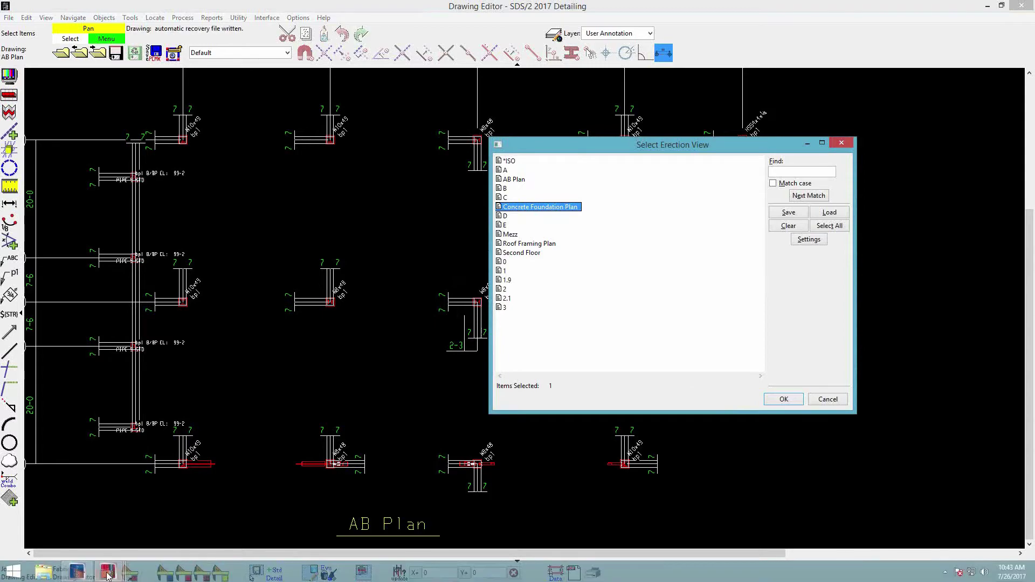
left_click(103, 509)
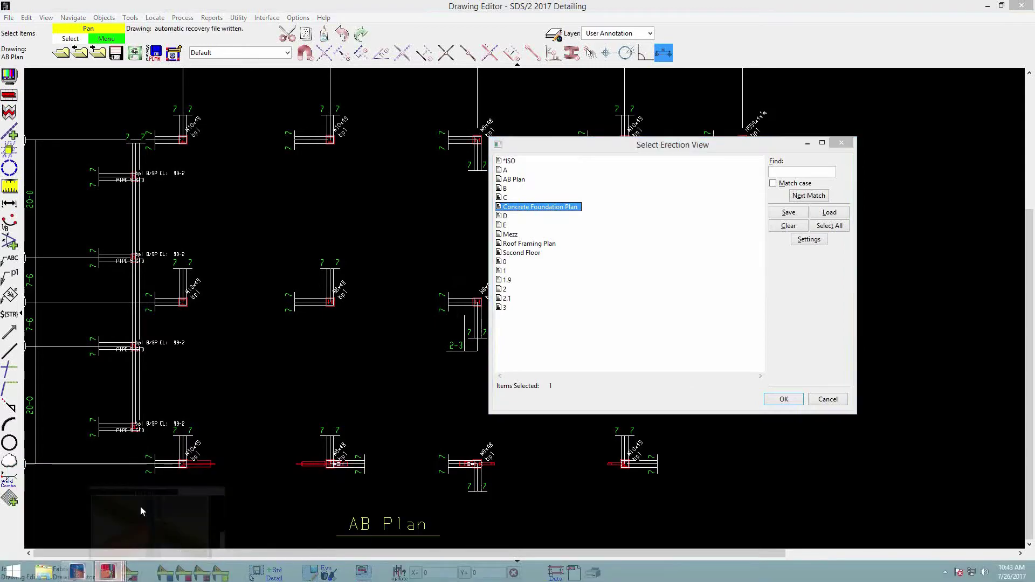
left_click(102, 54)
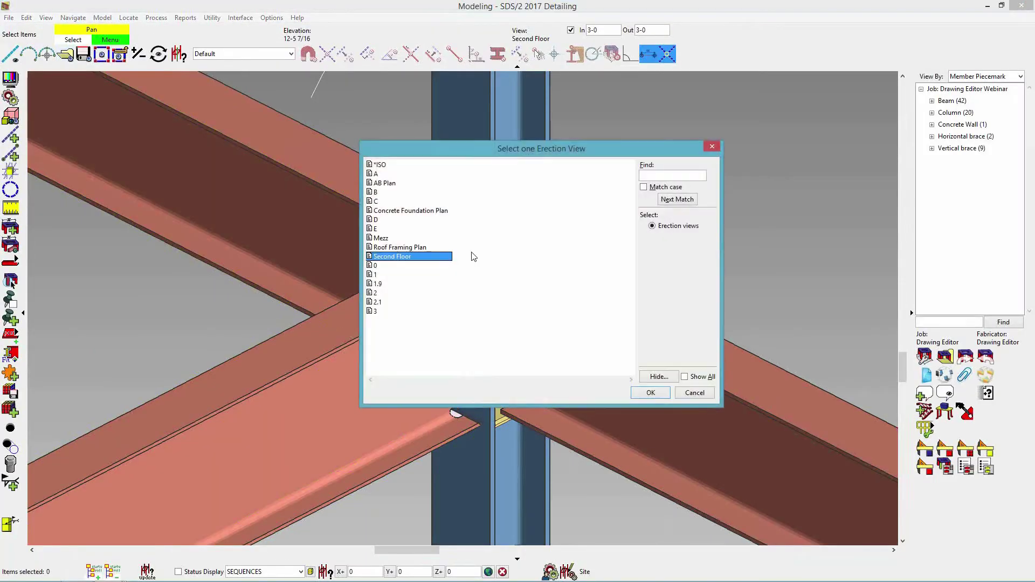
double_click(418, 211)
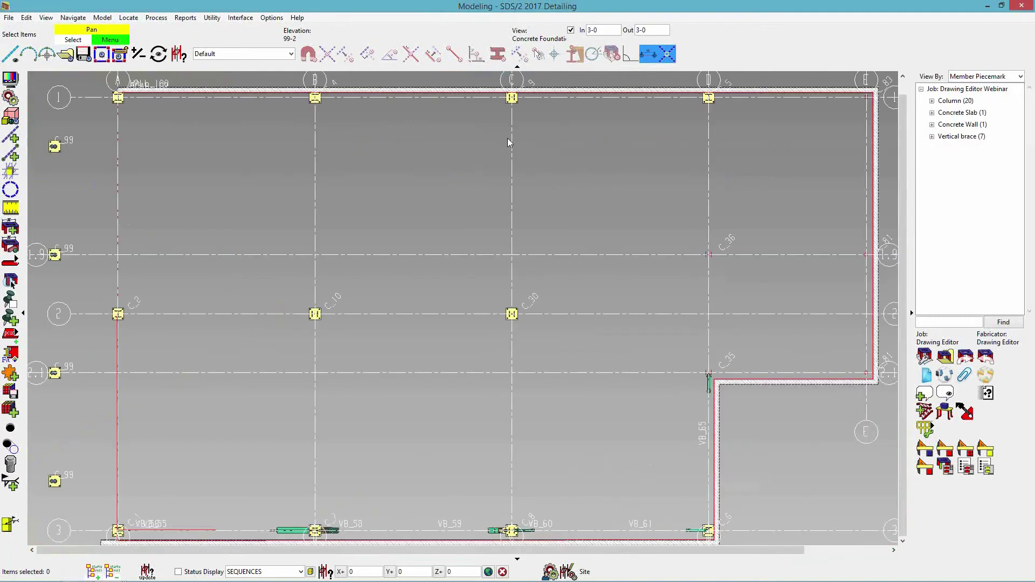
Step: Examine the concrete wall and slab in the model, and turn off the view's in/out depth limits to show the whole structure
scroll(290, 86, "up", 2)
left_click(243, 96)
scroll(410, 261, "down", 4)
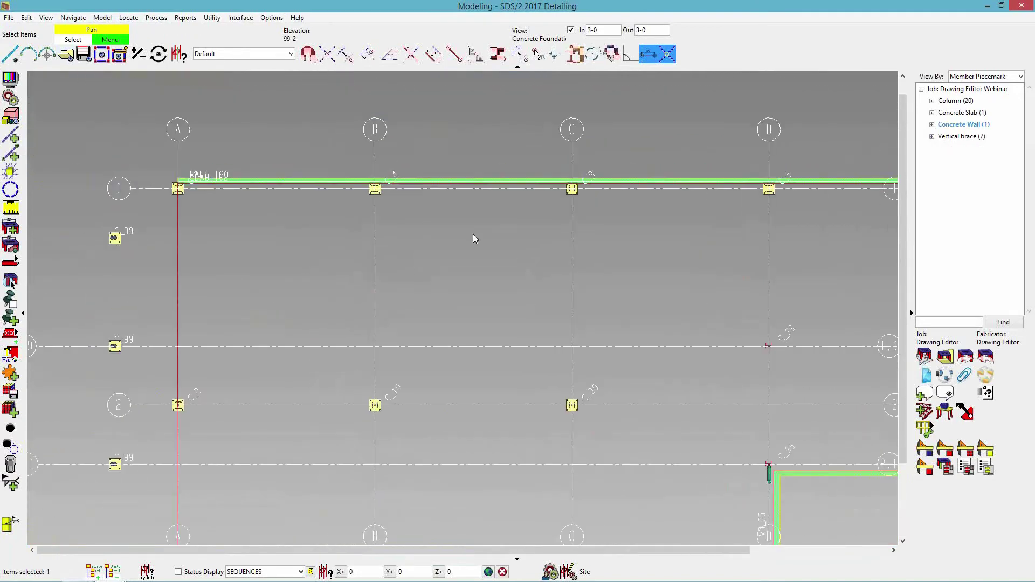
left_click(424, 300)
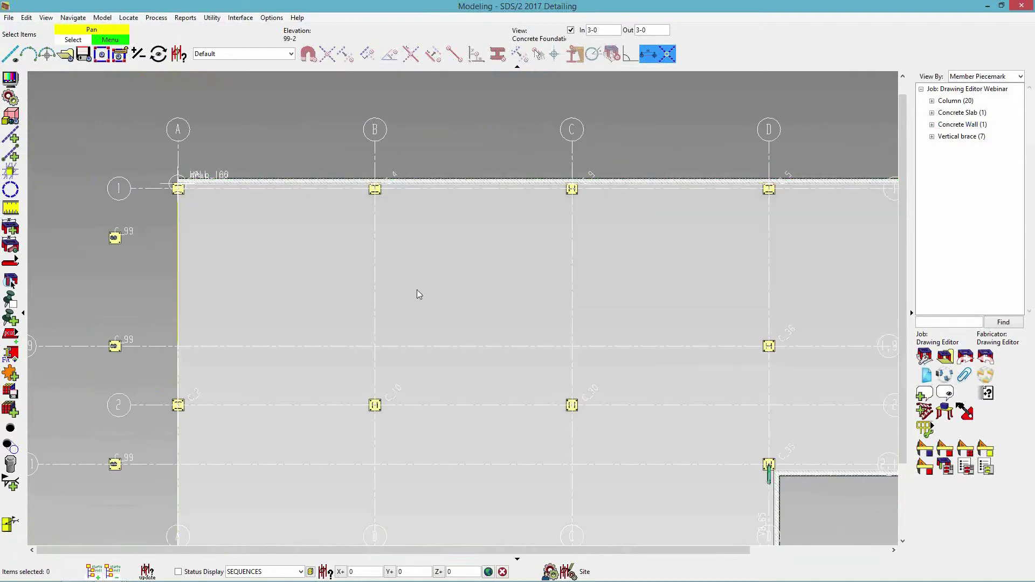
scroll(401, 325, "down", 2)
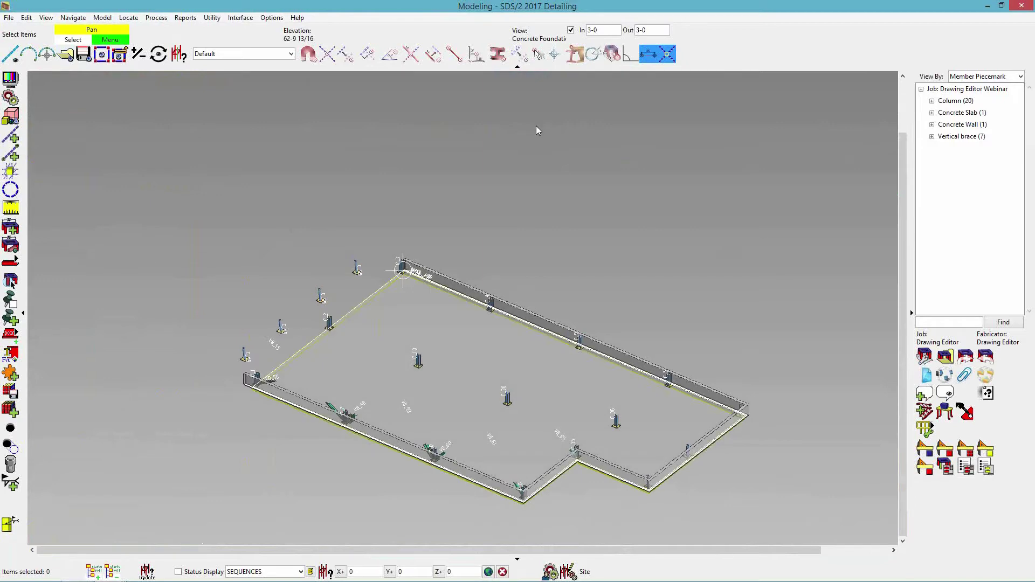
left_click(571, 30)
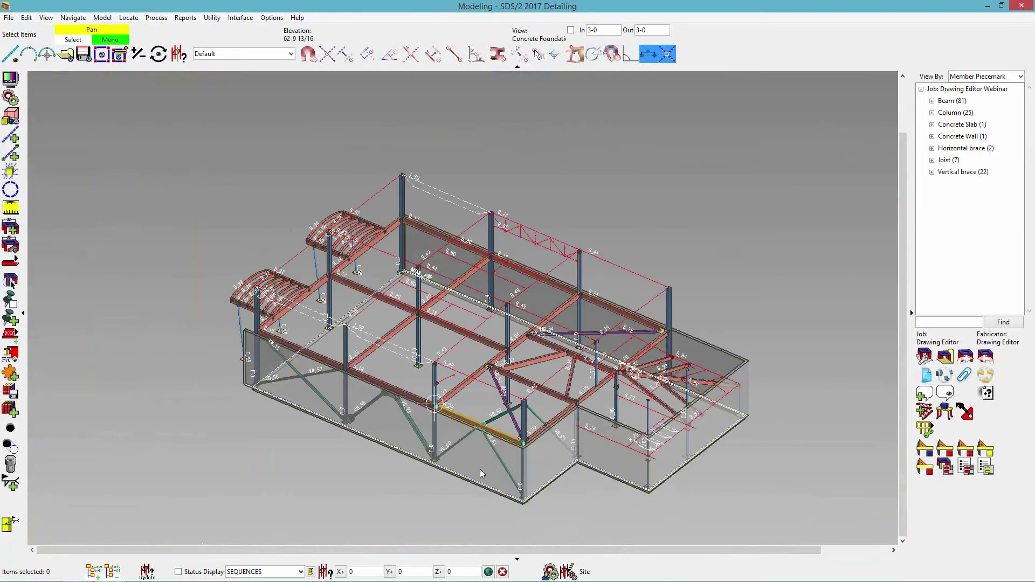
Step: In Drawing Editor's erection view detailing settings, enable specific line styles for Slab and Concrete Wall members and check the status display's member types
scroll(480, 470, "up", 3)
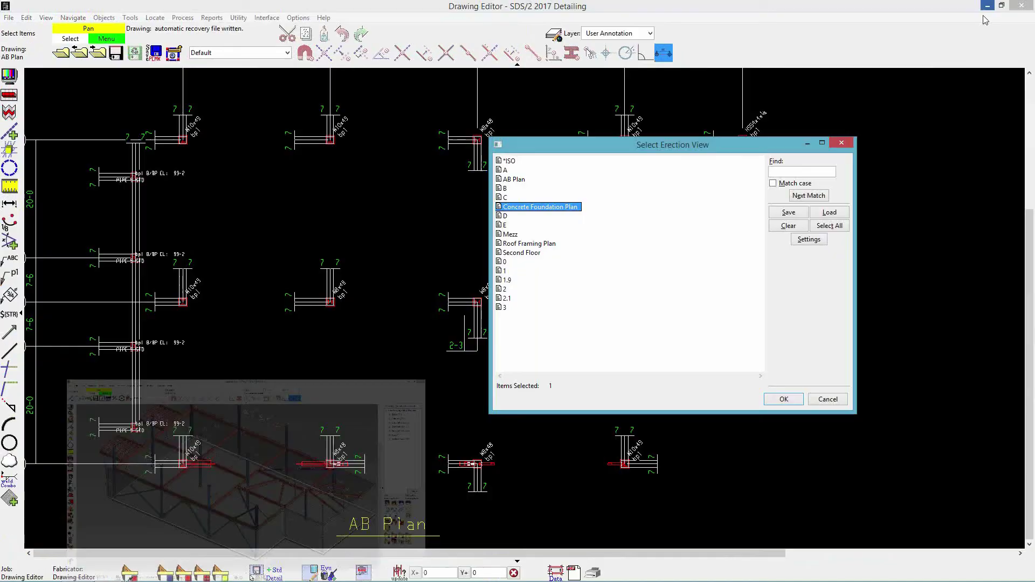
left_click(808, 239)
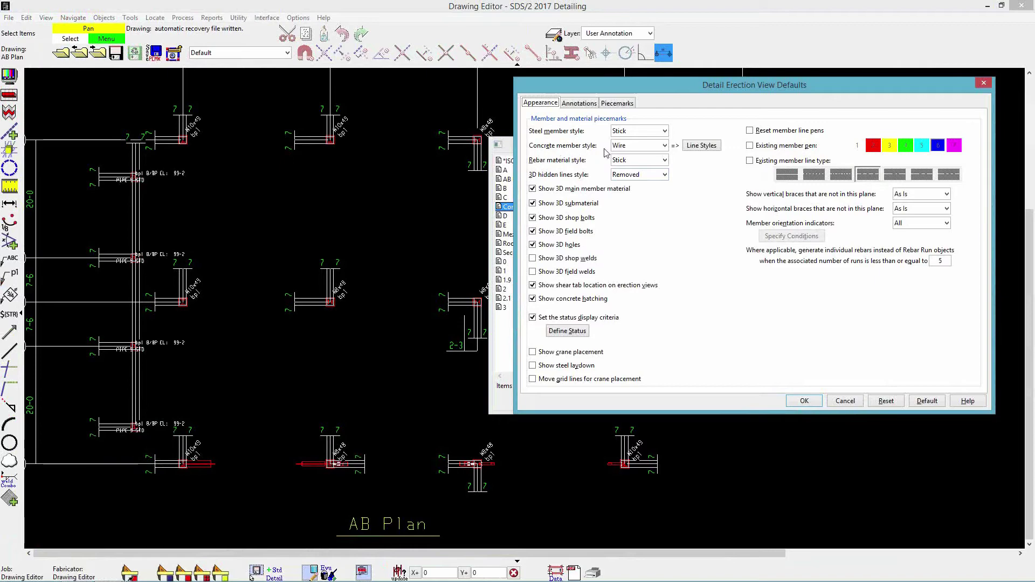
left_click(703, 147)
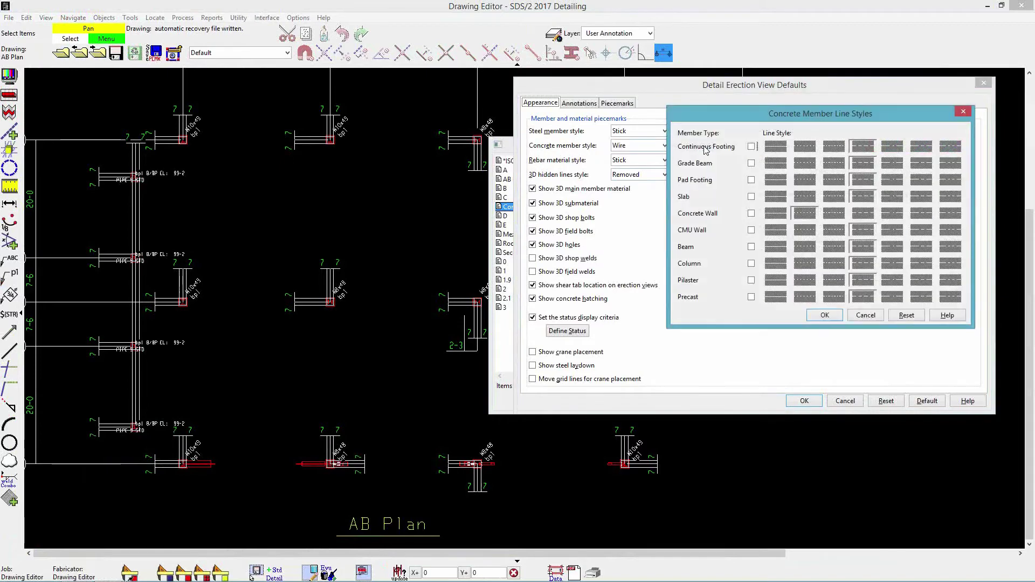
left_click(751, 197)
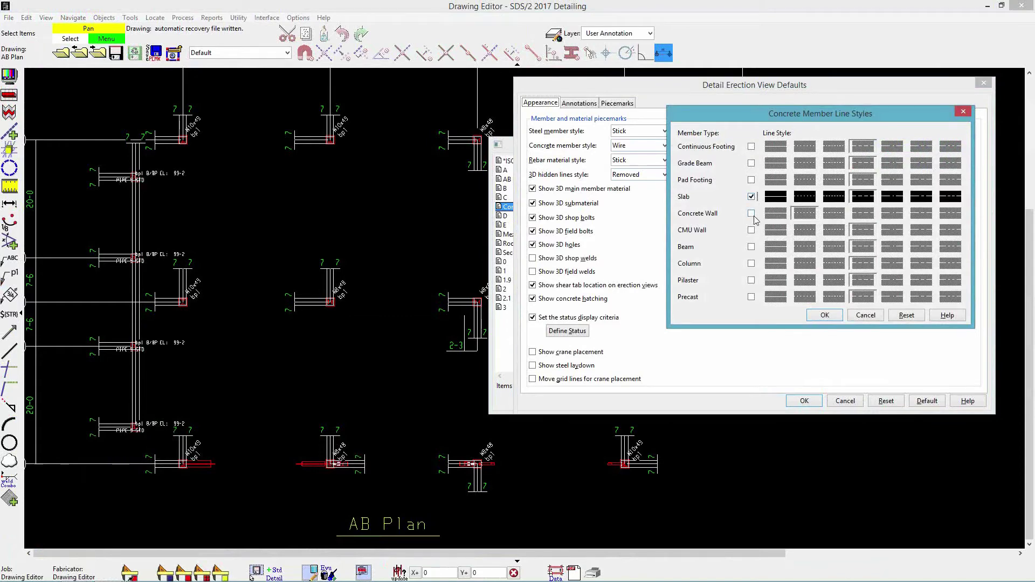
left_click(752, 213)
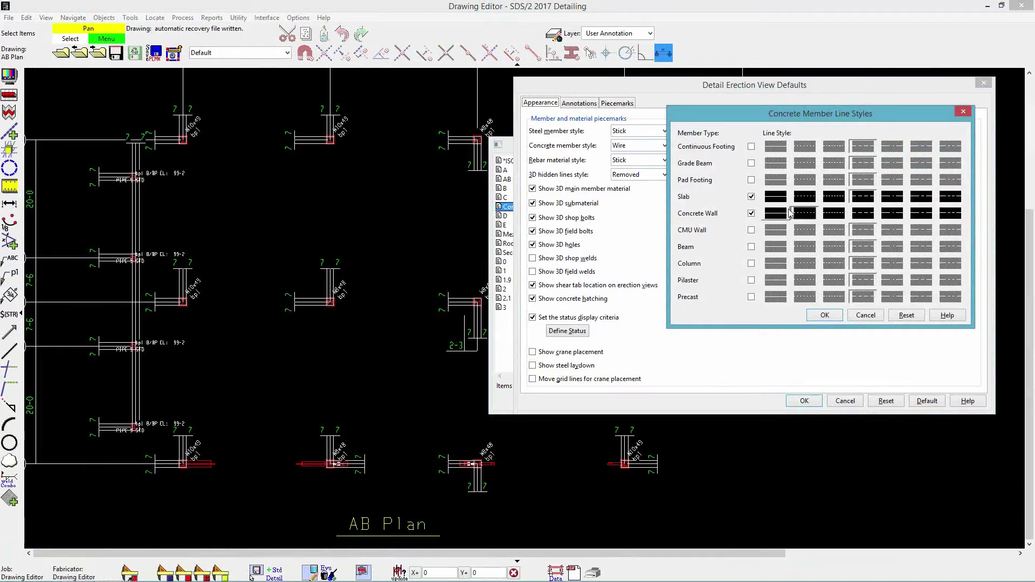
left_click(825, 315)
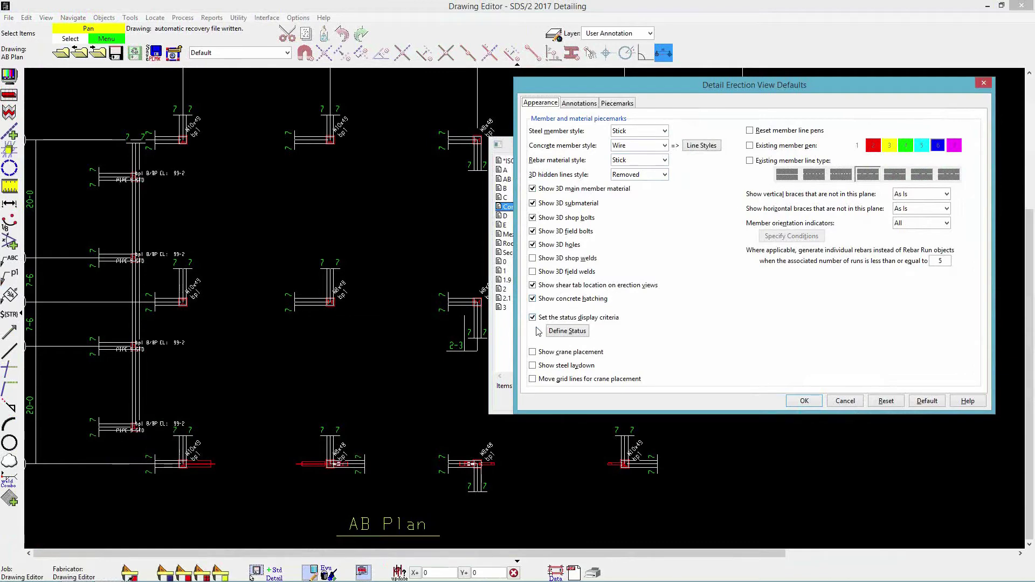
left_click(568, 332)
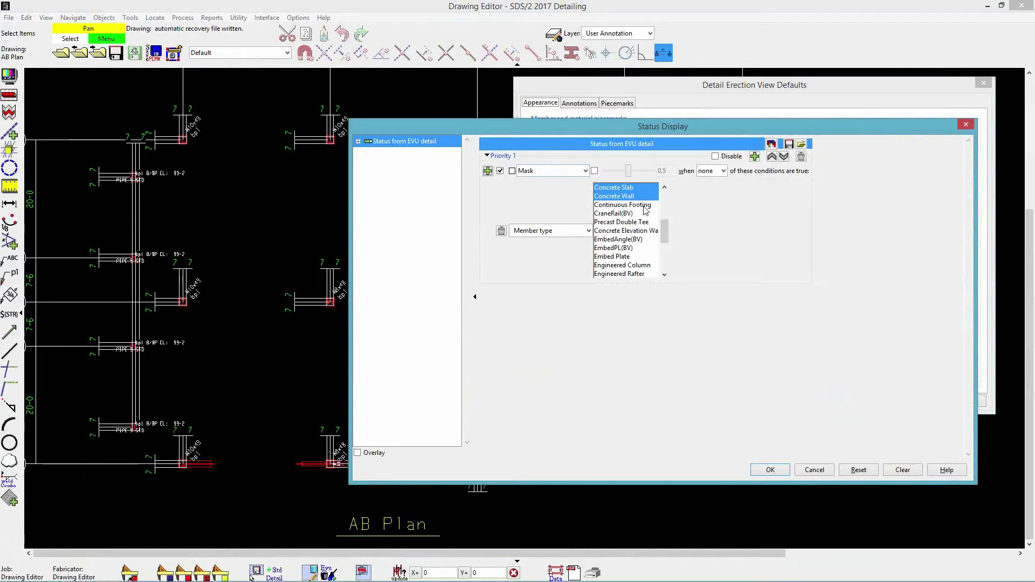
left_click(758, 472)
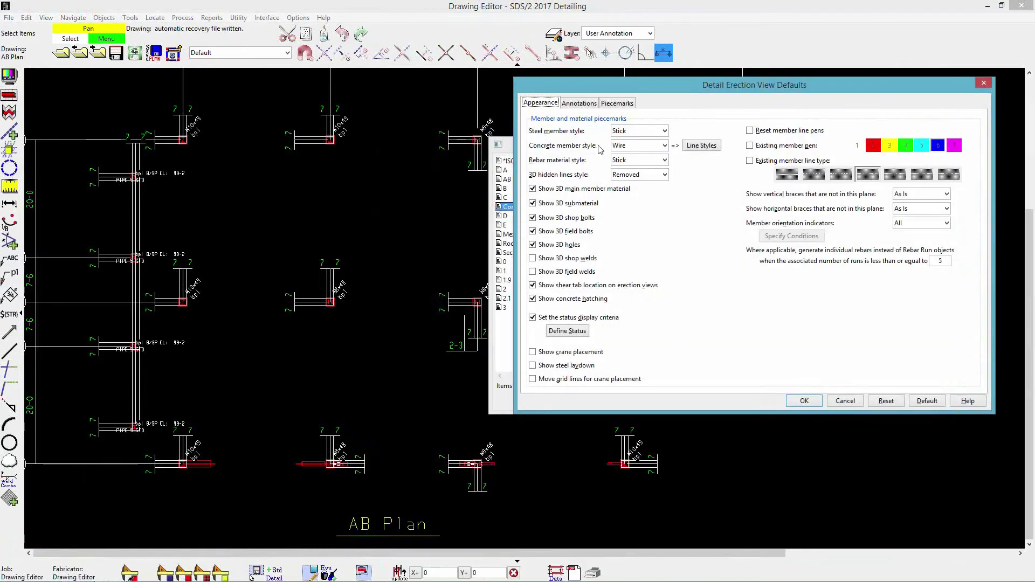
Step: Detail the Concrete Foundation Plan erection view with All drawing annotations removed, and open its drawing
left_click(581, 104)
left_click(719, 131)
left_click(731, 132)
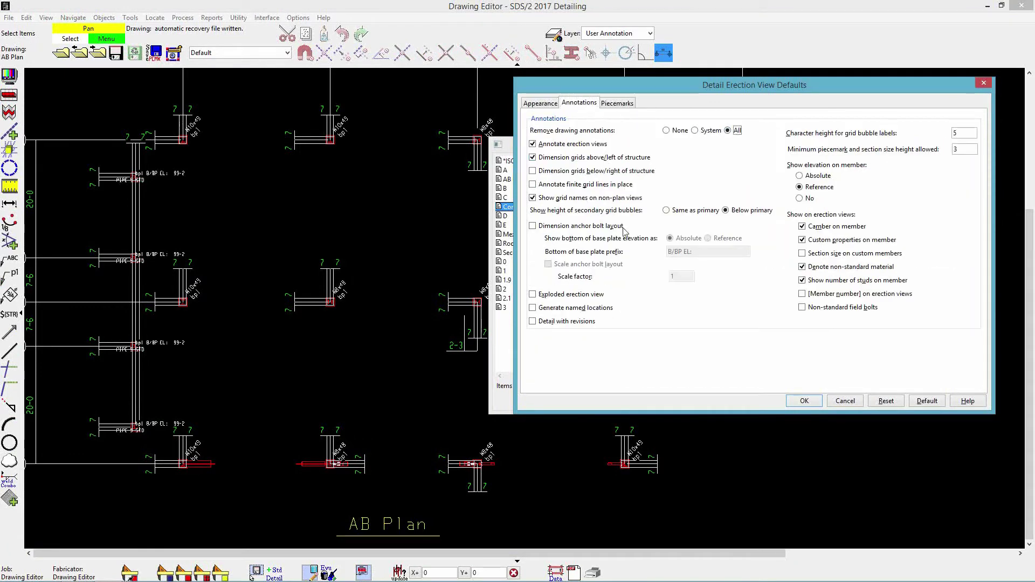
left_click(804, 402)
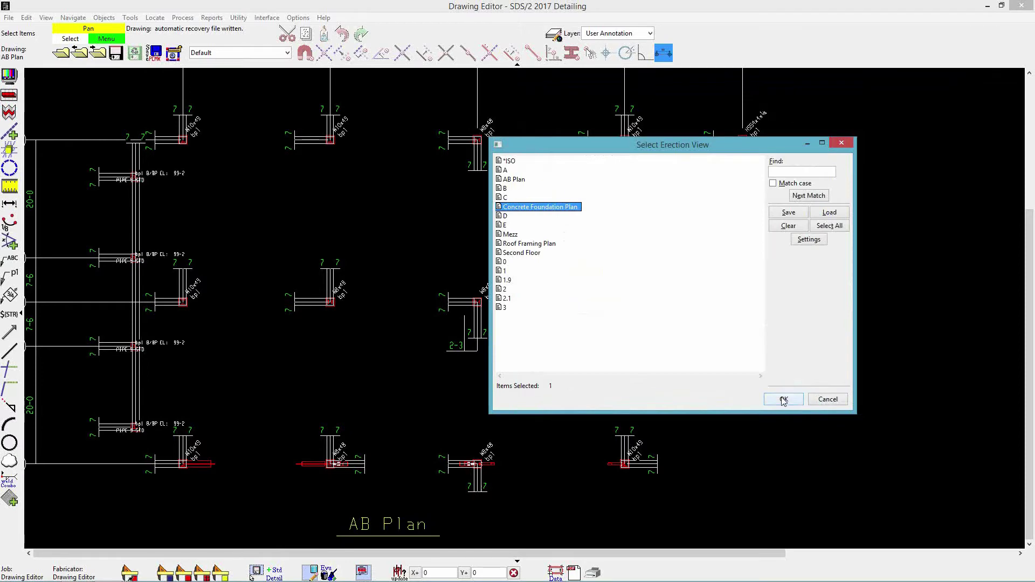
left_click(783, 399)
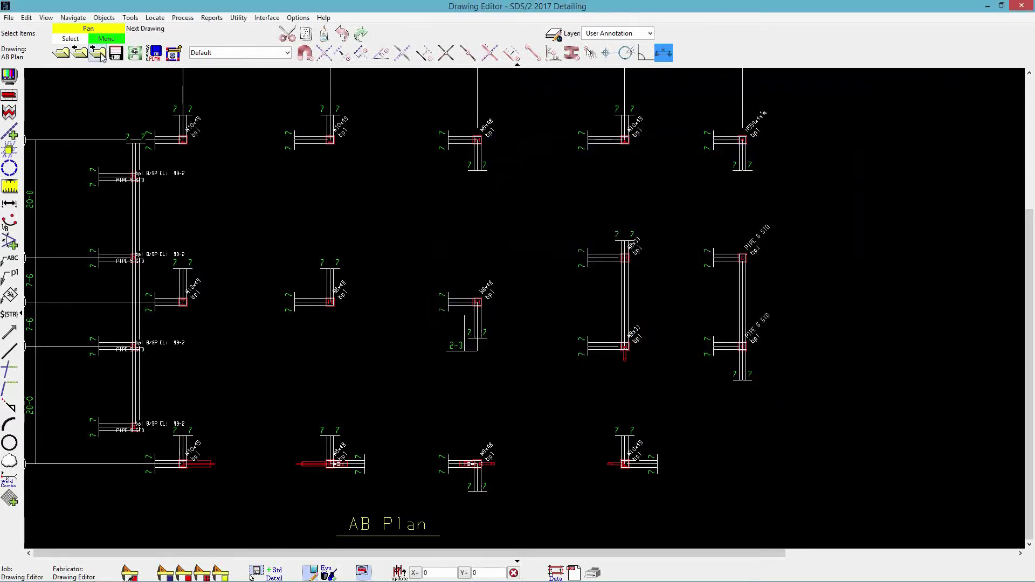
left_click(100, 54)
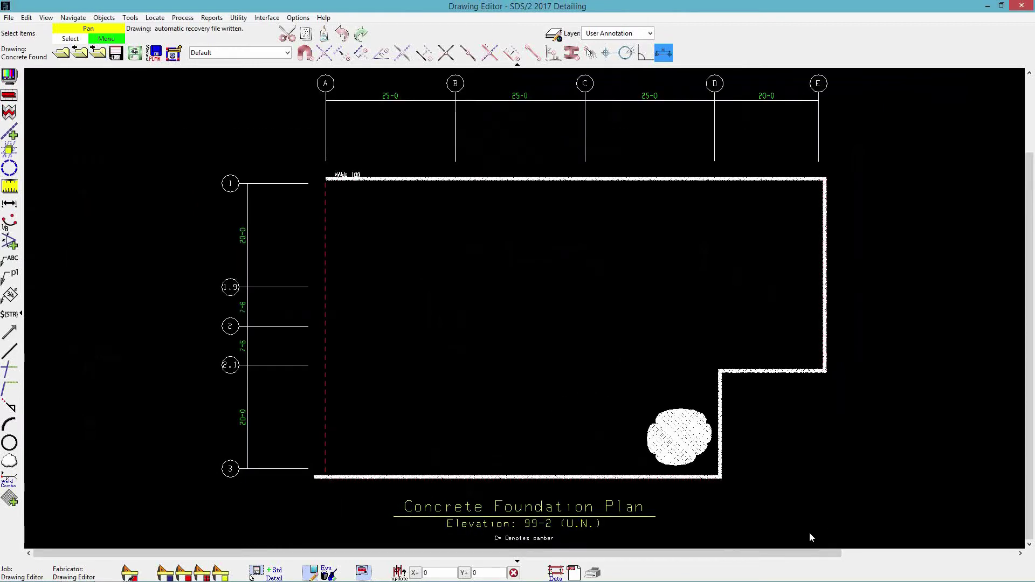
Step: Restrict the selection filter to Hatches and set the scale of the cloud-shaped slab hatch near D-3 to 3
left_click(682, 439)
key("Escape")
left_click(692, 451)
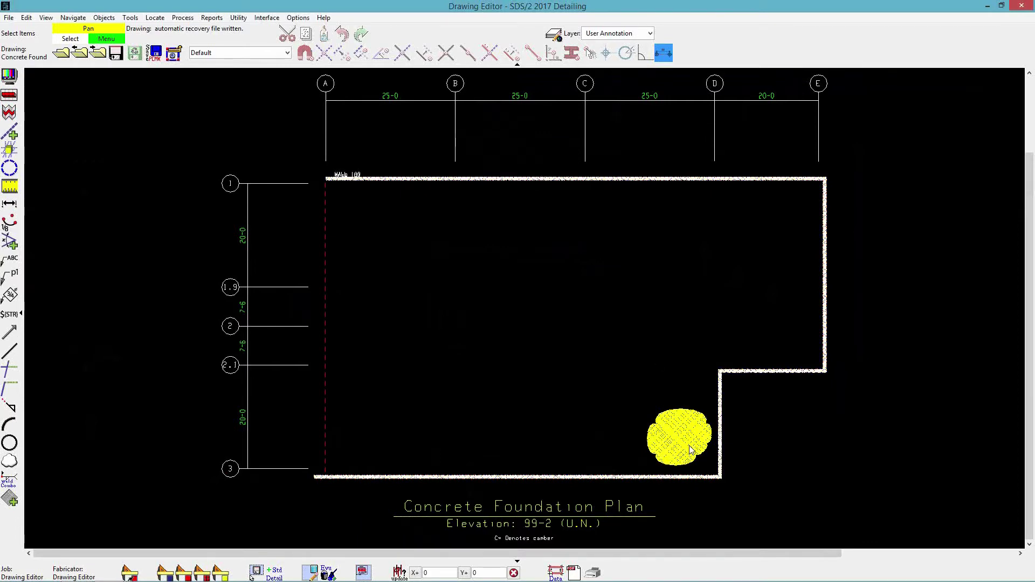
left_click(594, 486)
left_click(286, 52)
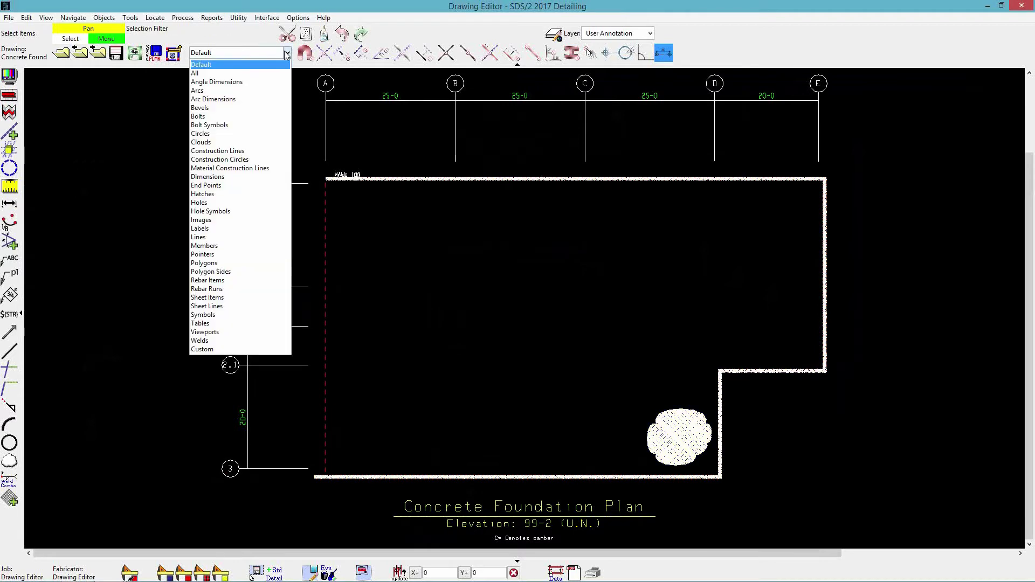
left_click(235, 194)
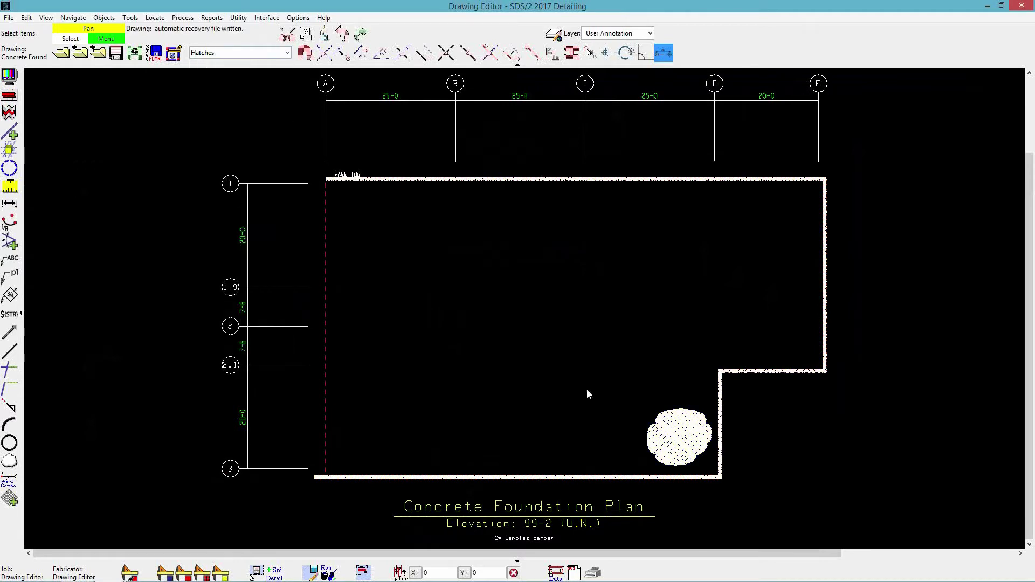
left_click(692, 446)
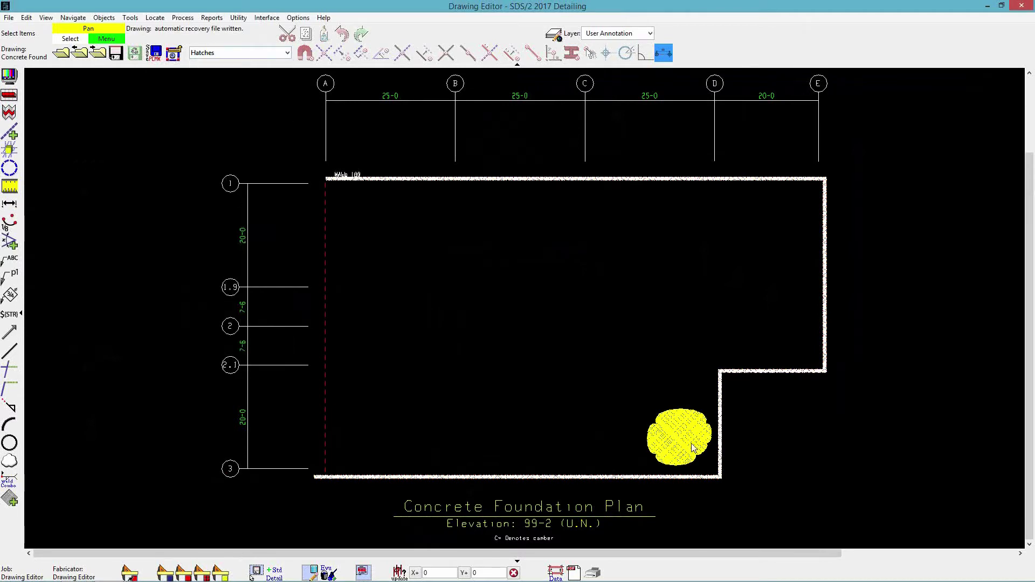
double_click(691, 443)
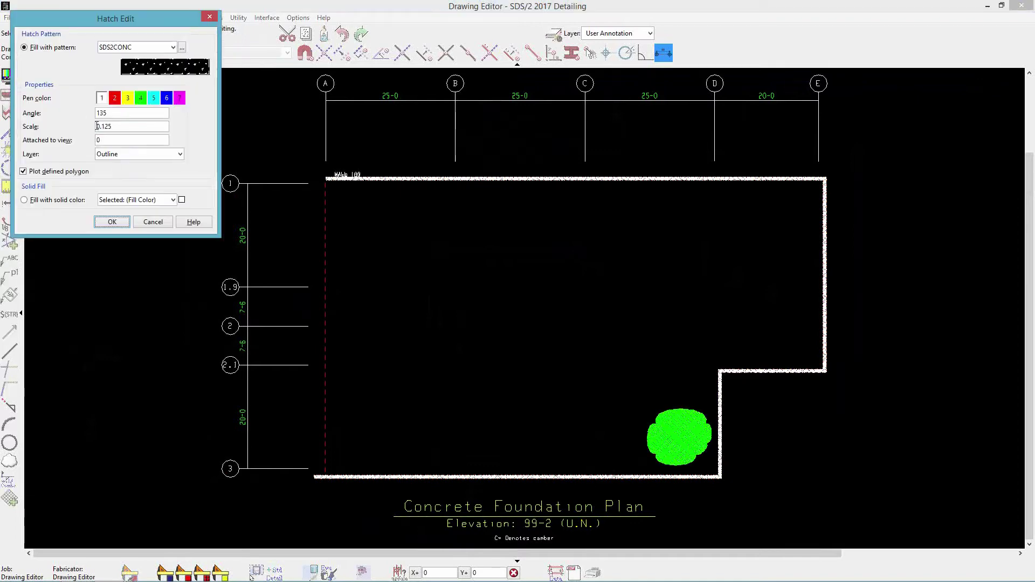
double_click(97, 126)
type("3")
key("Return")
Step: Set the scale of the concrete wall hatch to 1 and check the resulting pattern along the wall
left_click(852, 383)
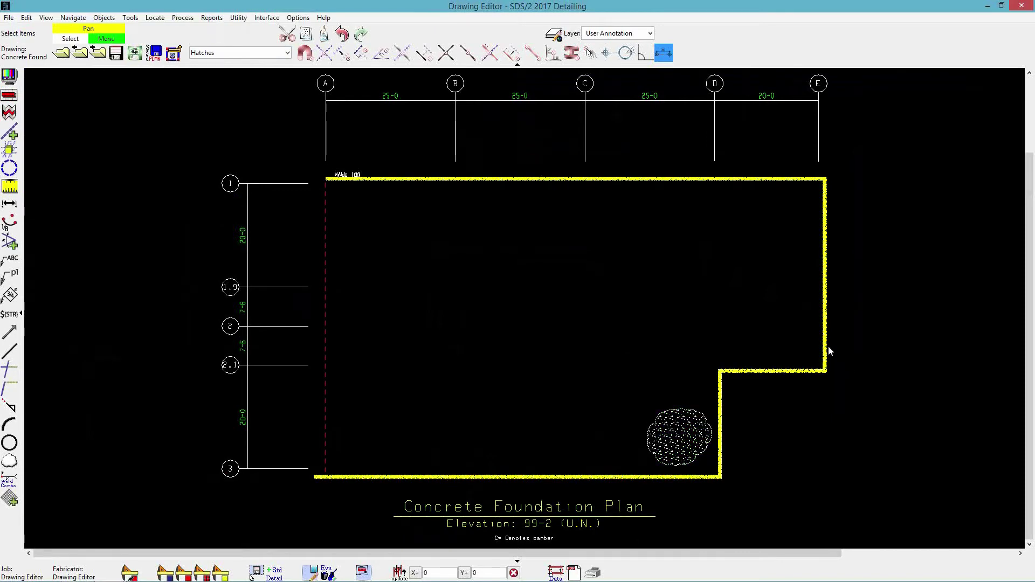
double_click(826, 351)
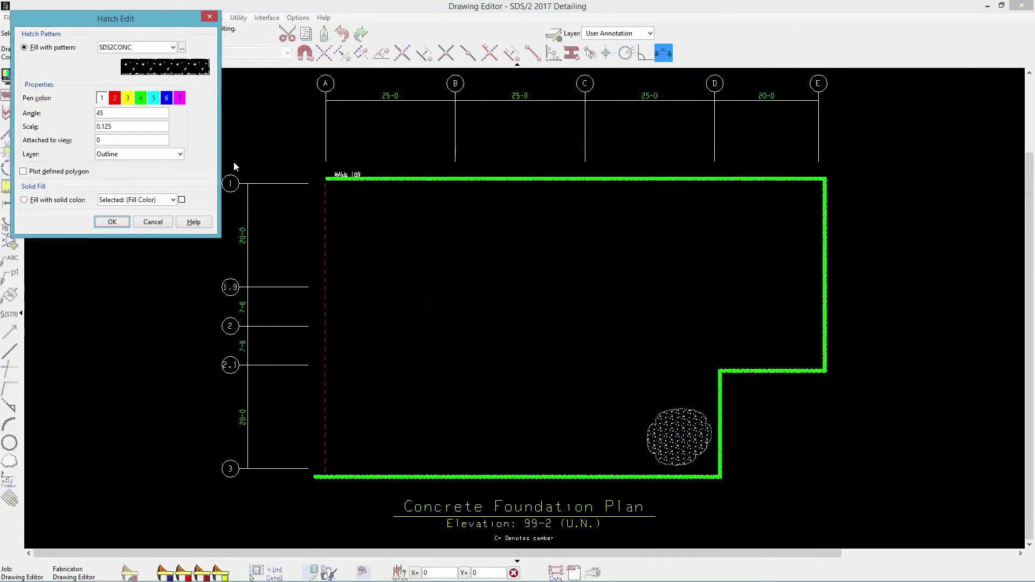
double_click(125, 127)
type("1")
key("Return")
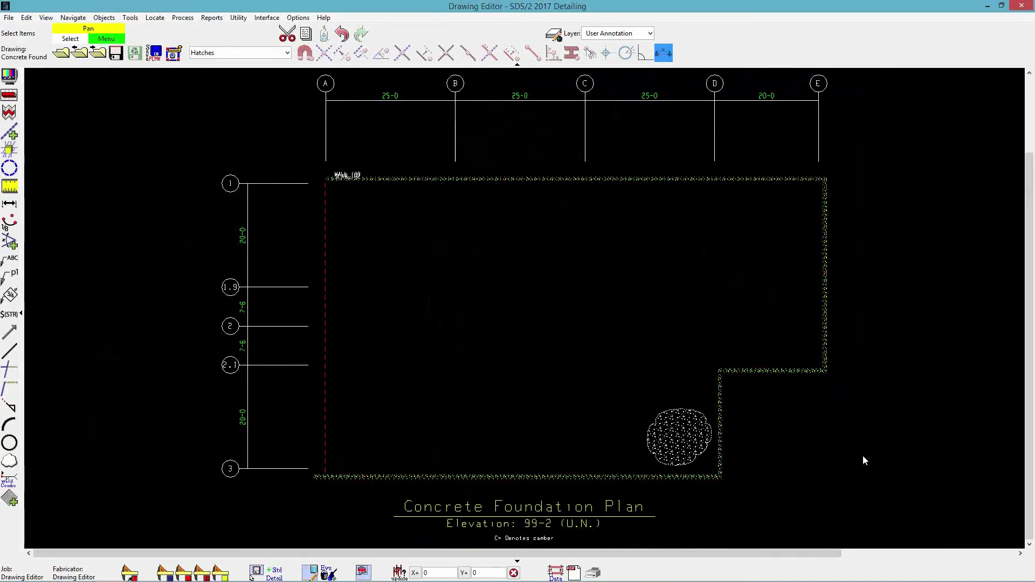
scroll(586, 510, "up", 5)
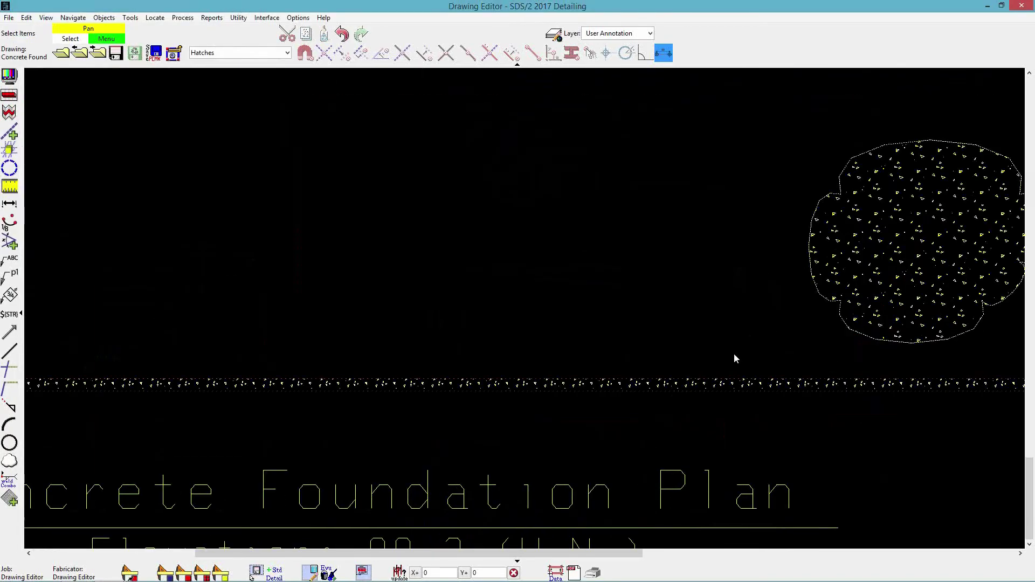
scroll(684, 383, "down", 5)
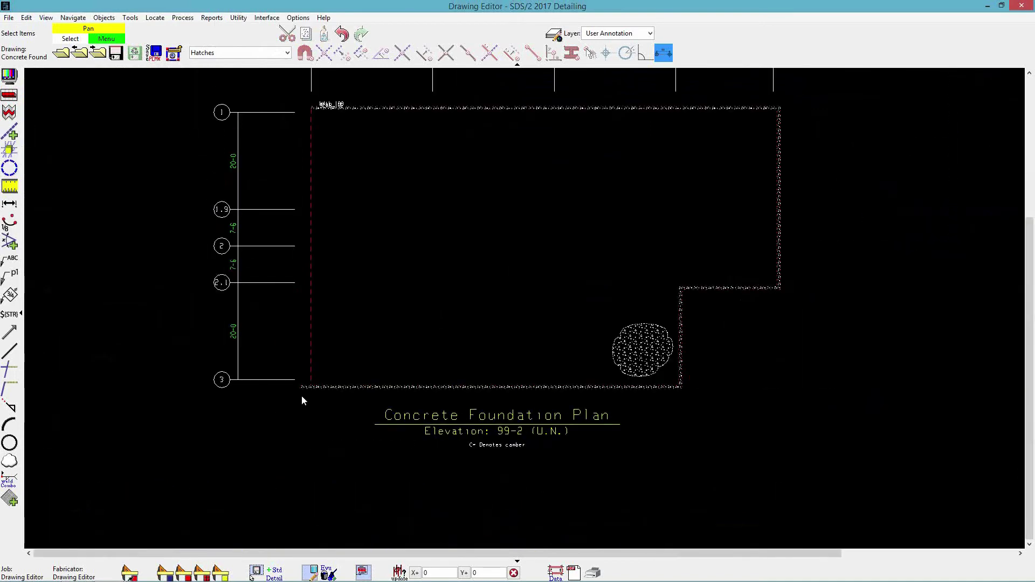
middle_click_drag(366, 355, 372, 396)
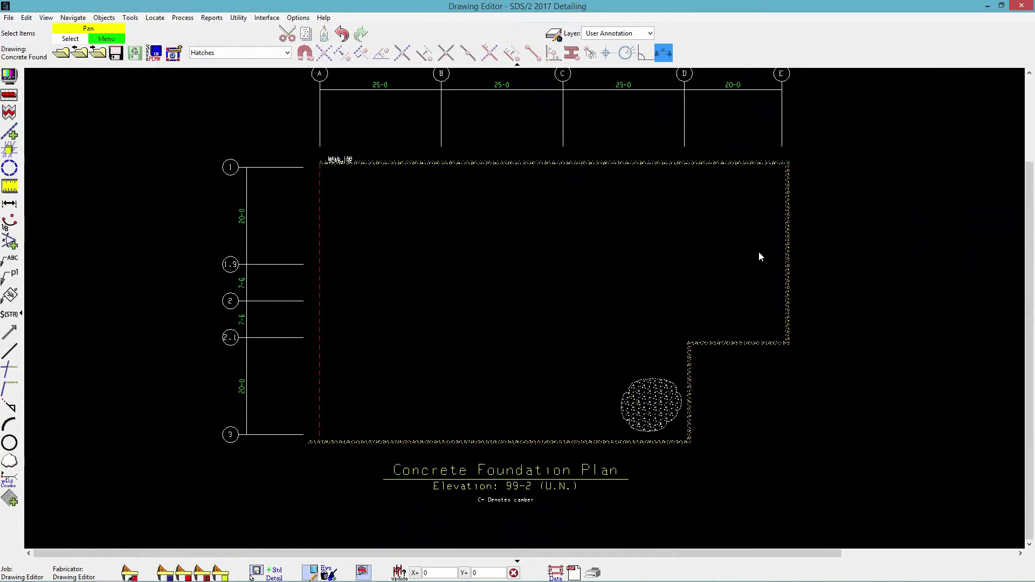
scroll(530, 156, "up", 5)
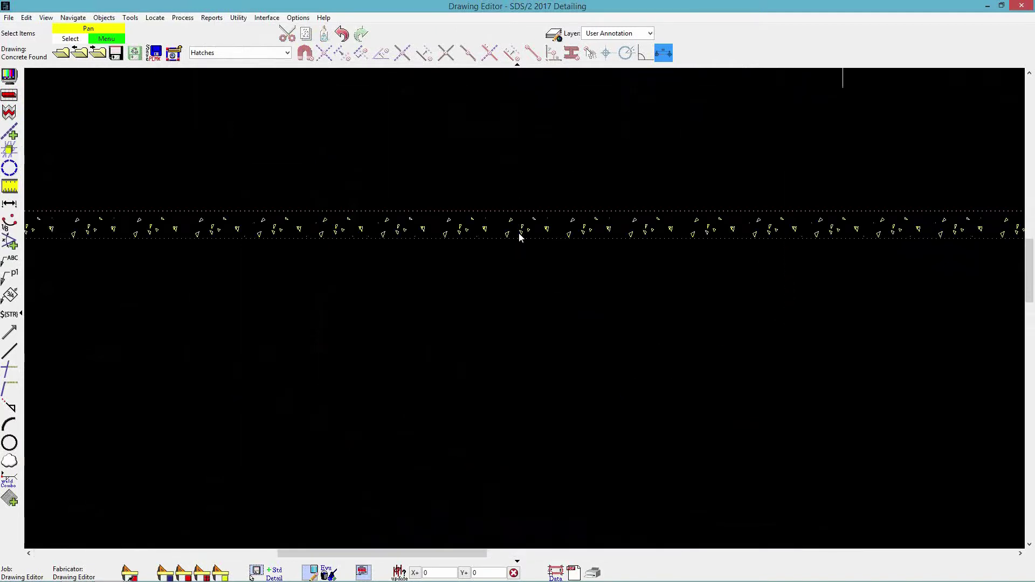
scroll(520, 238, "down", 6)
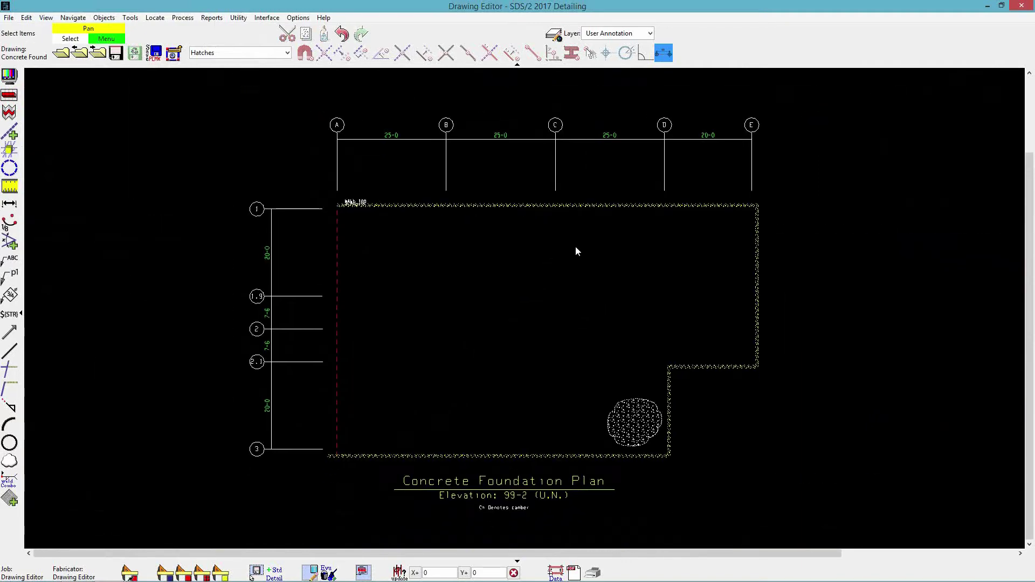
Step: Draw four separate diagonal lines in the empty area beside grid A, crossing one another at three places
mouse_move(334, 258)
middle_mouse_down()
mouse_move(455, 270)
mouse_move(639, 261)
mouse_move(591, 234)
middle_mouse_up()
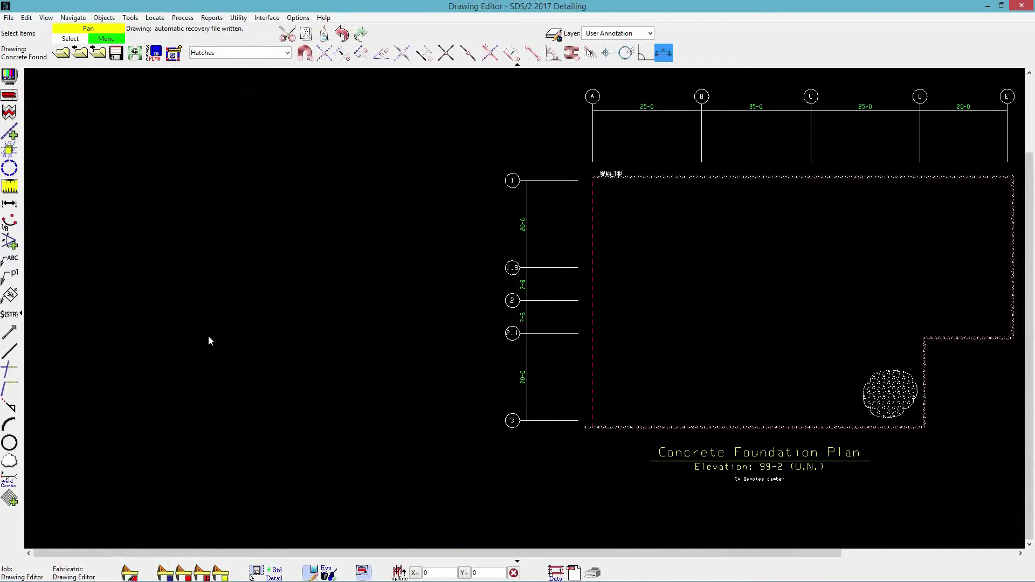
left_click(12, 356)
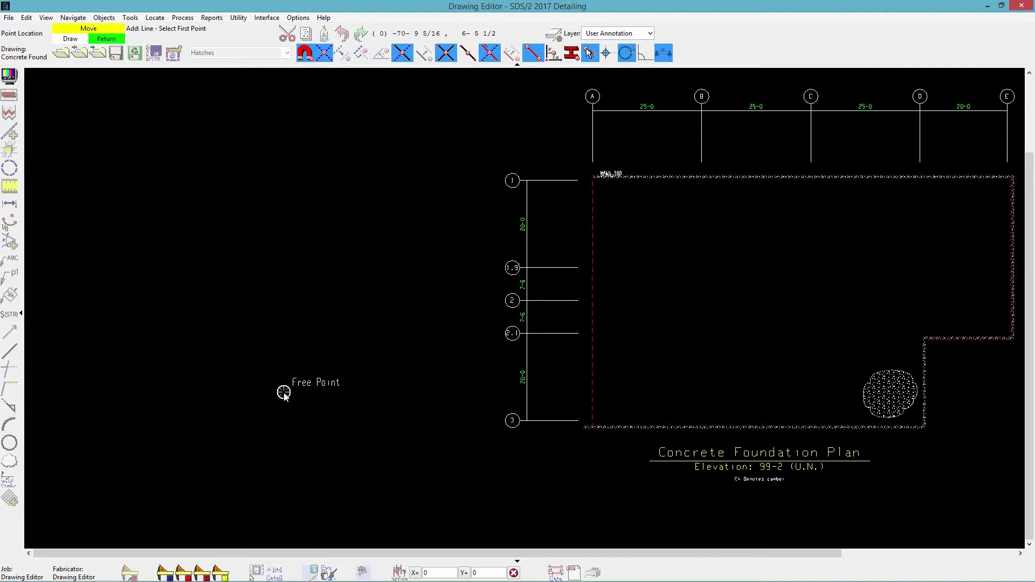
left_click(183, 259)
left_click(298, 398)
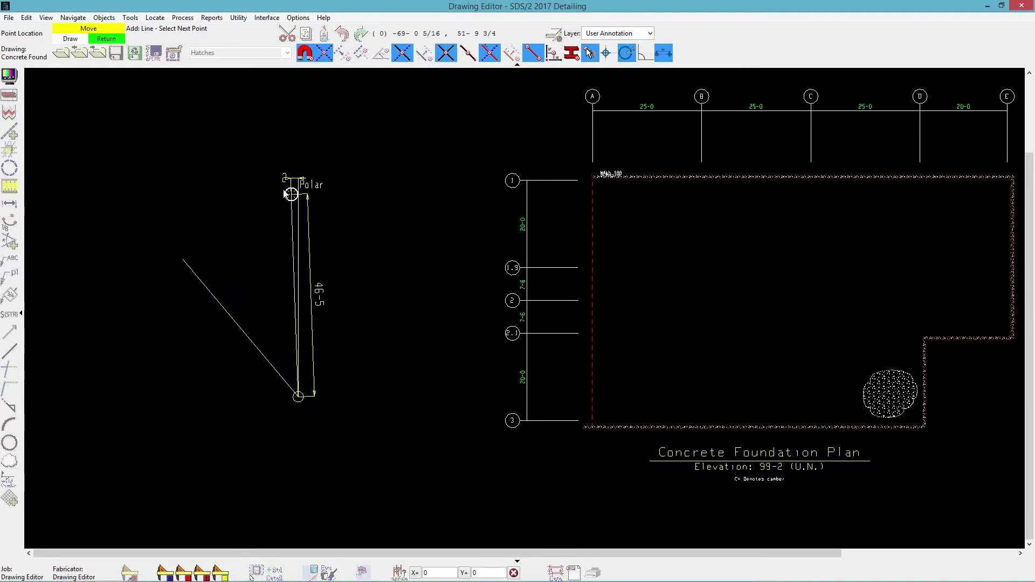
left_click(292, 185)
left_click(391, 309)
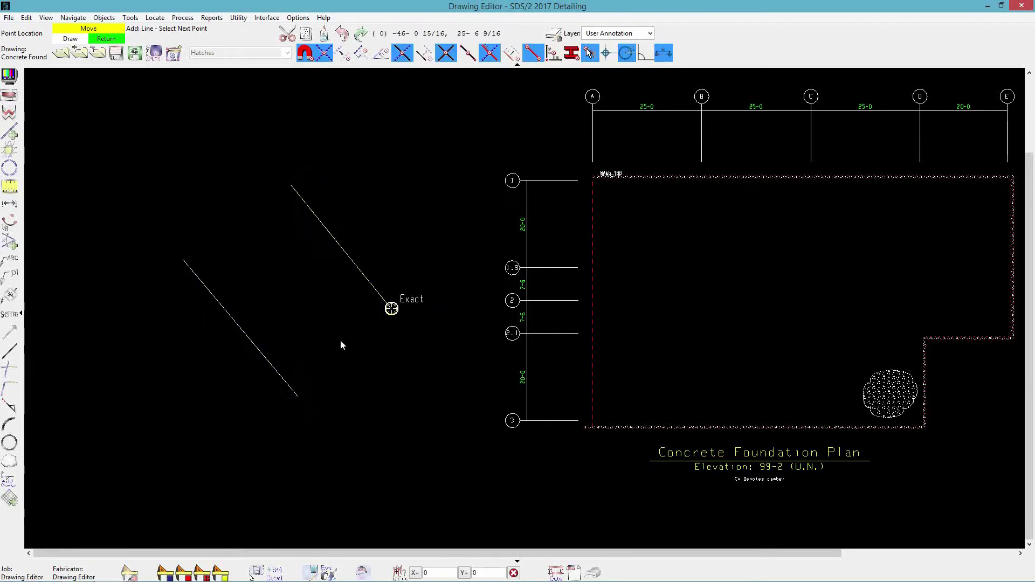
left_click(356, 178)
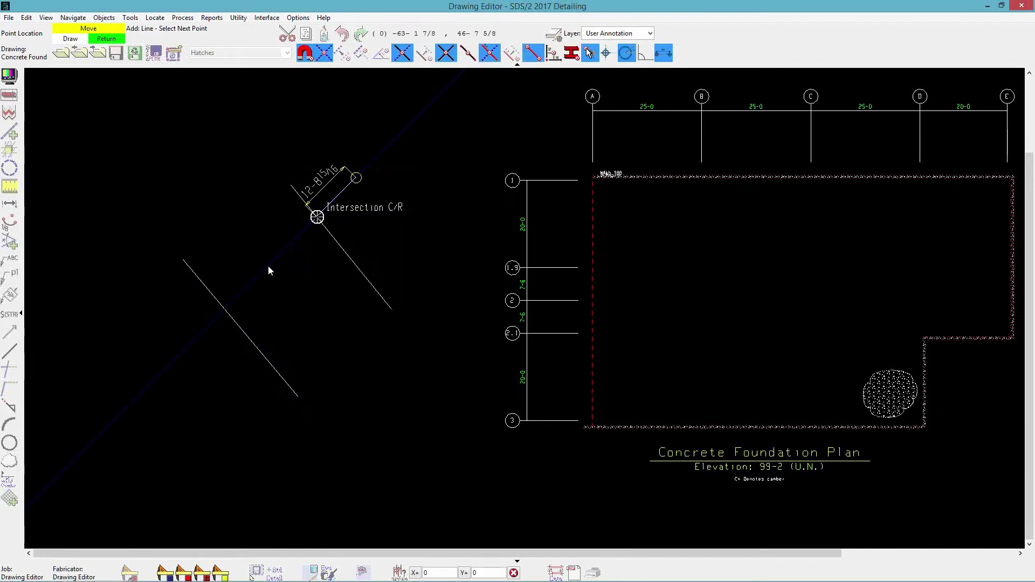
left_click(180, 335)
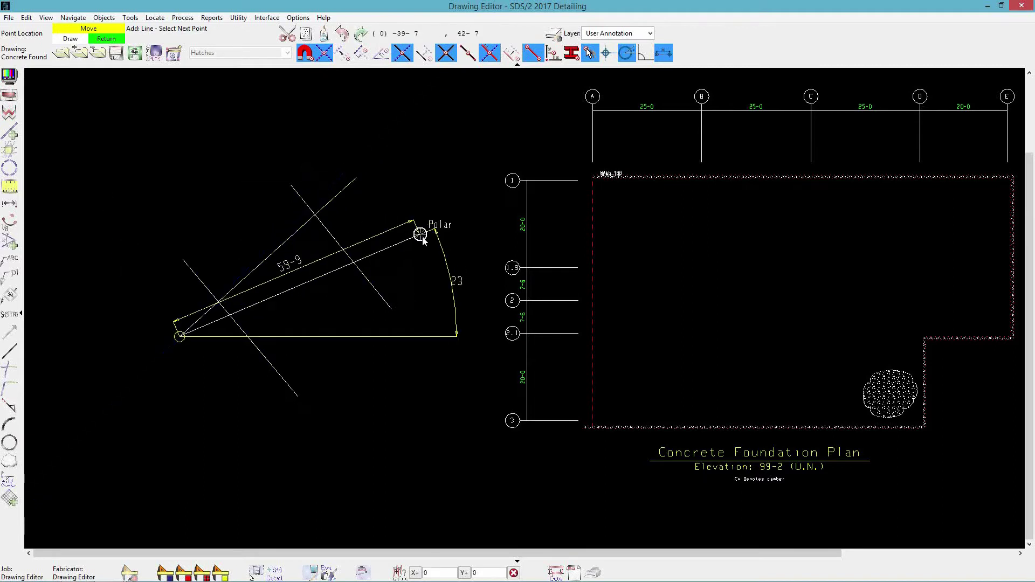
left_click(429, 240)
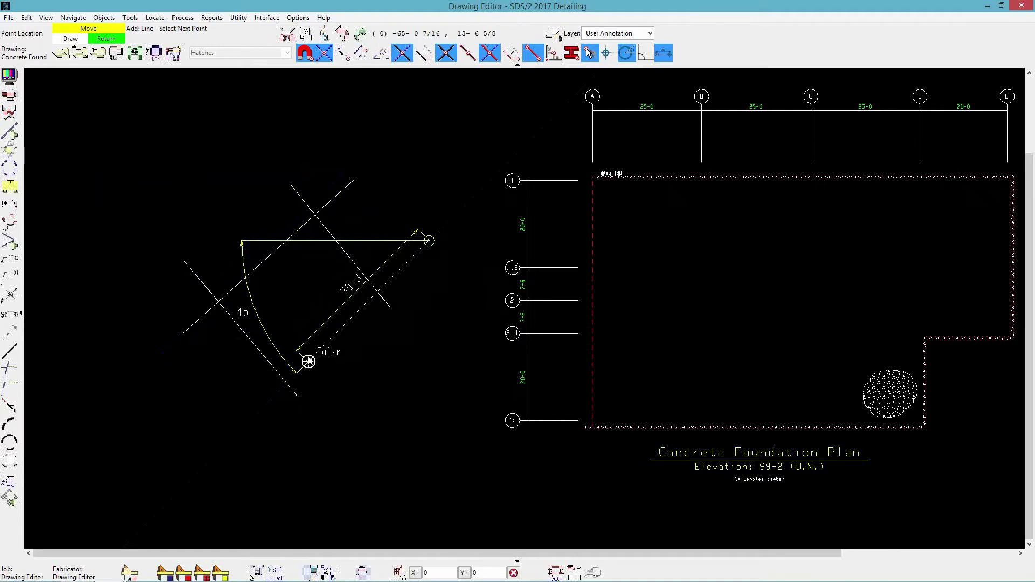
left_click(326, 323)
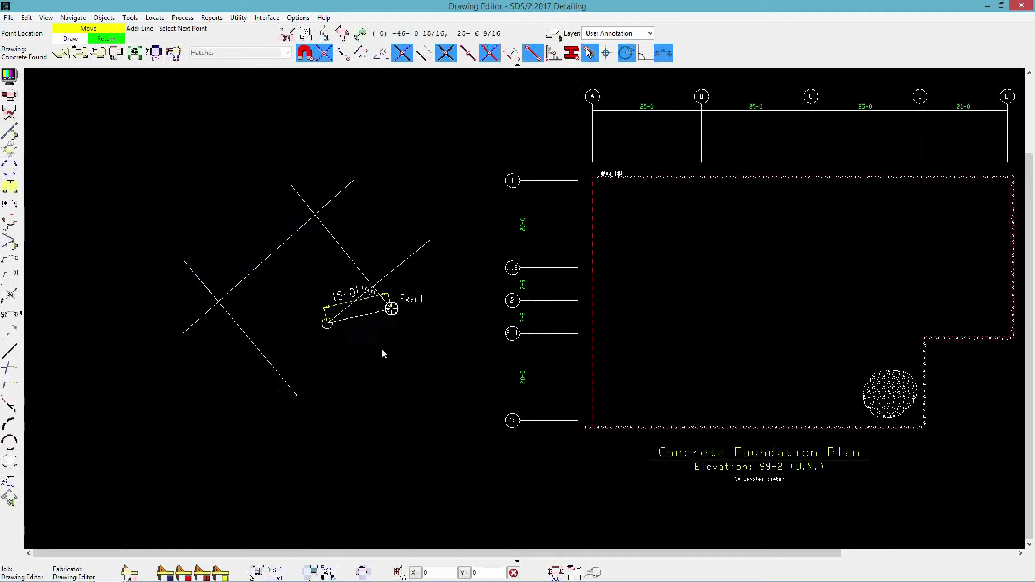
right_click(434, 369)
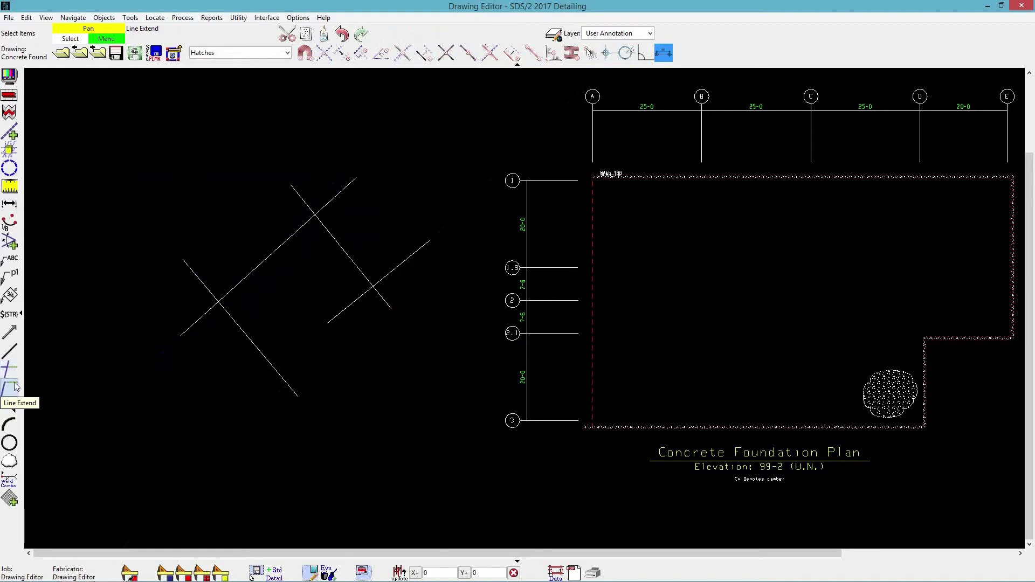
left_click(102, 18)
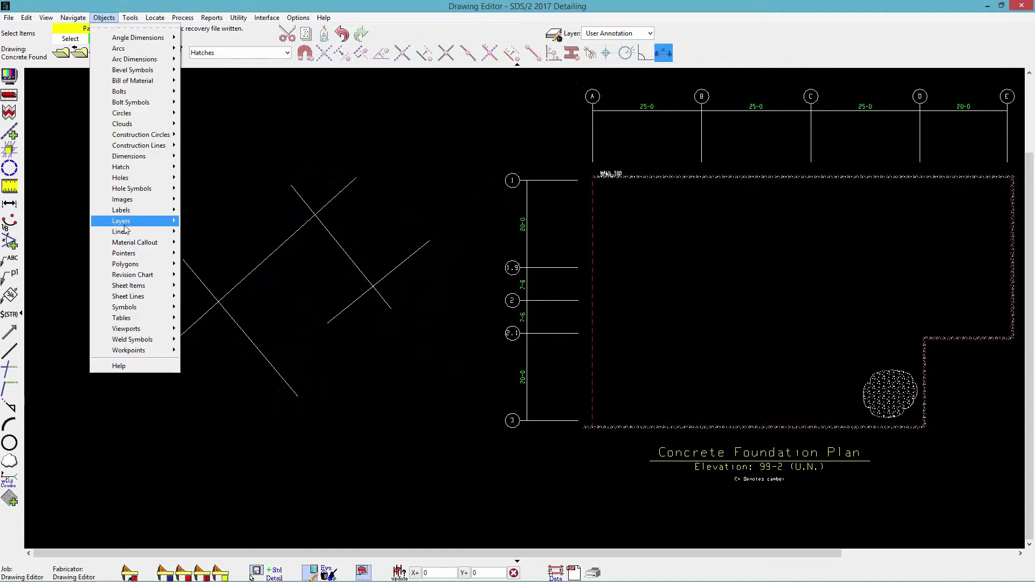
mouse_move(124, 231)
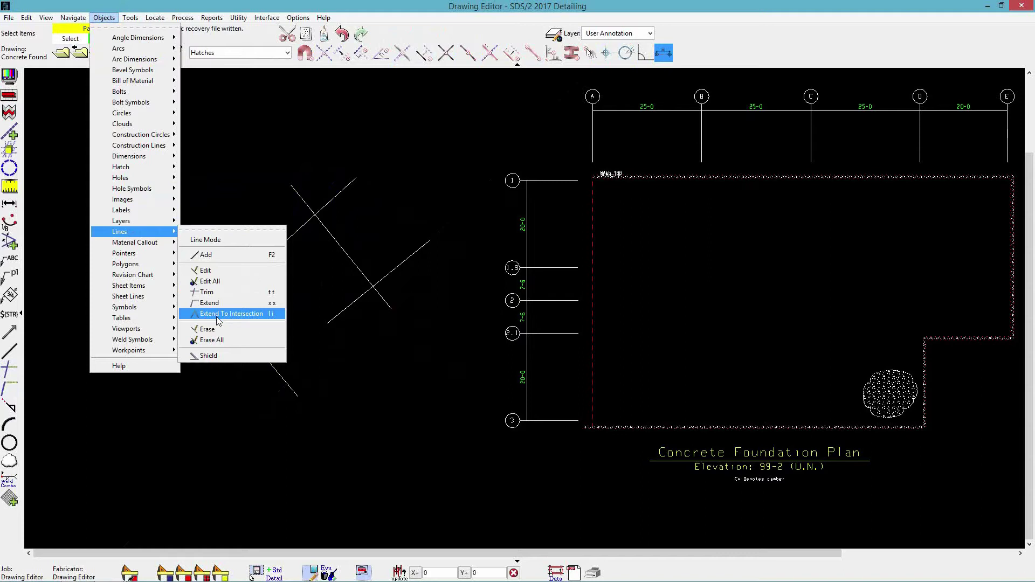
left_click(224, 358)
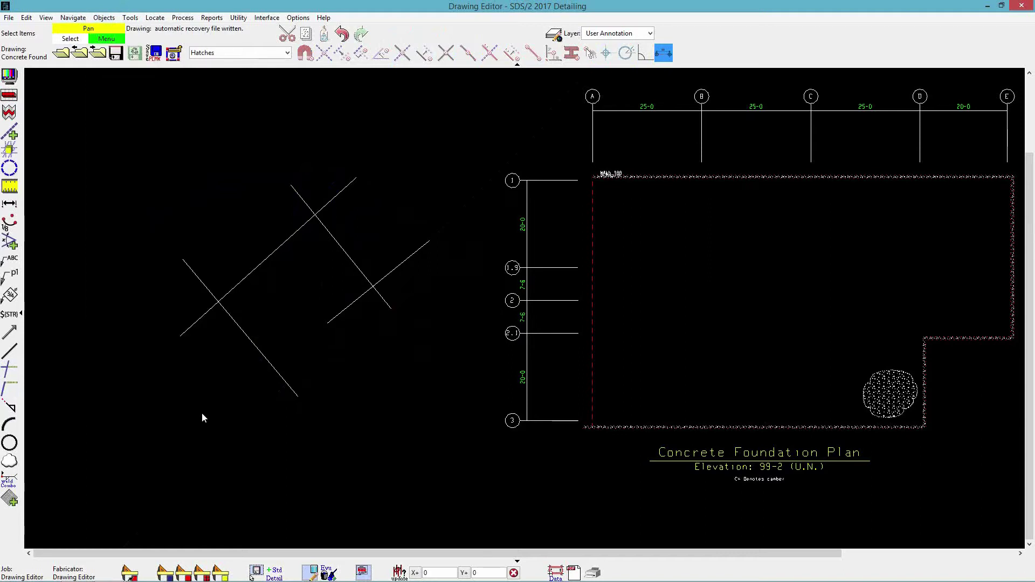
Step: Try trimming the two short ends that overhang the leftmost line crossing, and undo the trims
left_click(10, 371)
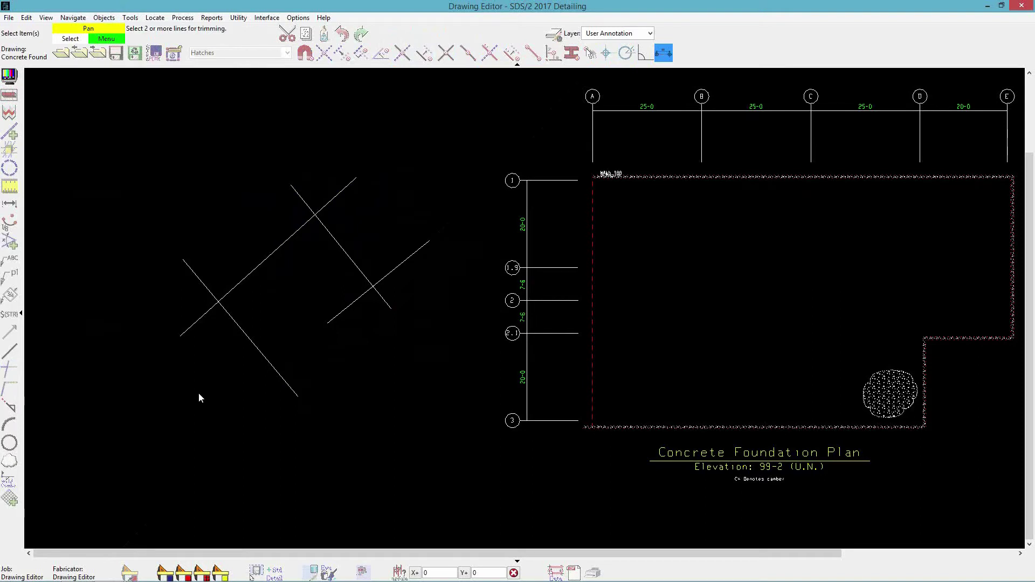
left_click_drag(245, 384, 162, 232)
right_click(214, 365)
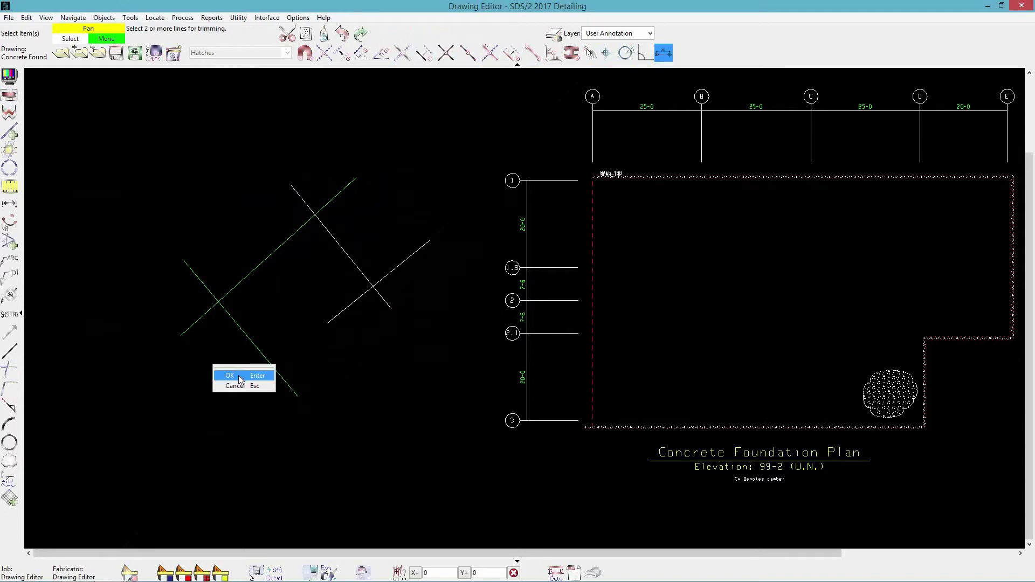
left_click(240, 377)
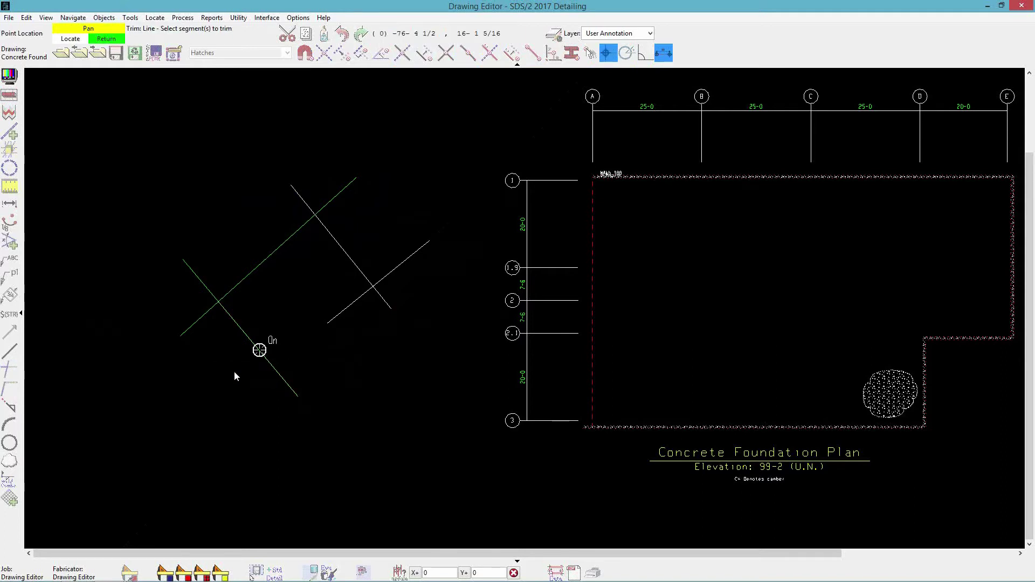
left_click(196, 322)
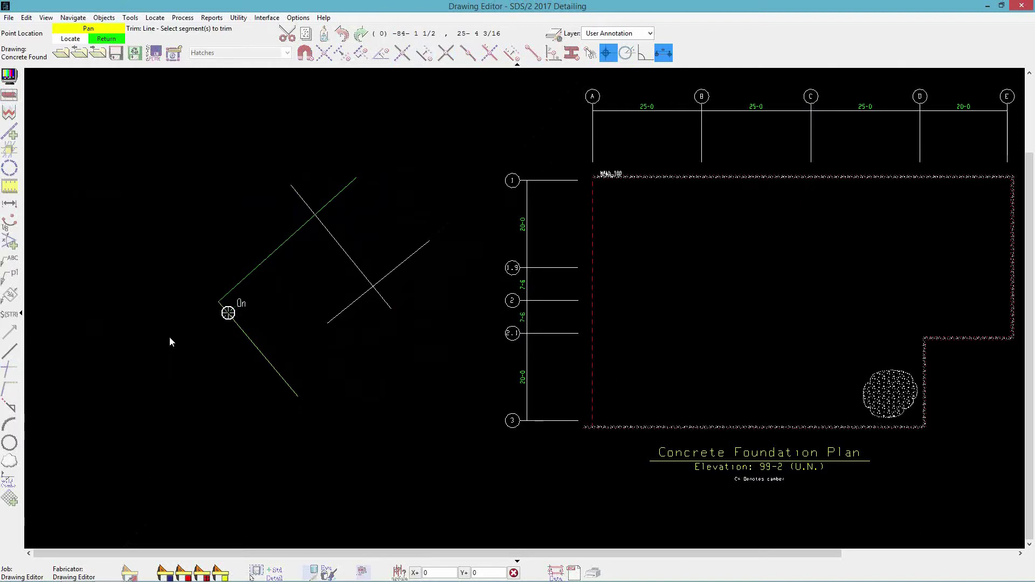
right_click(178, 378)
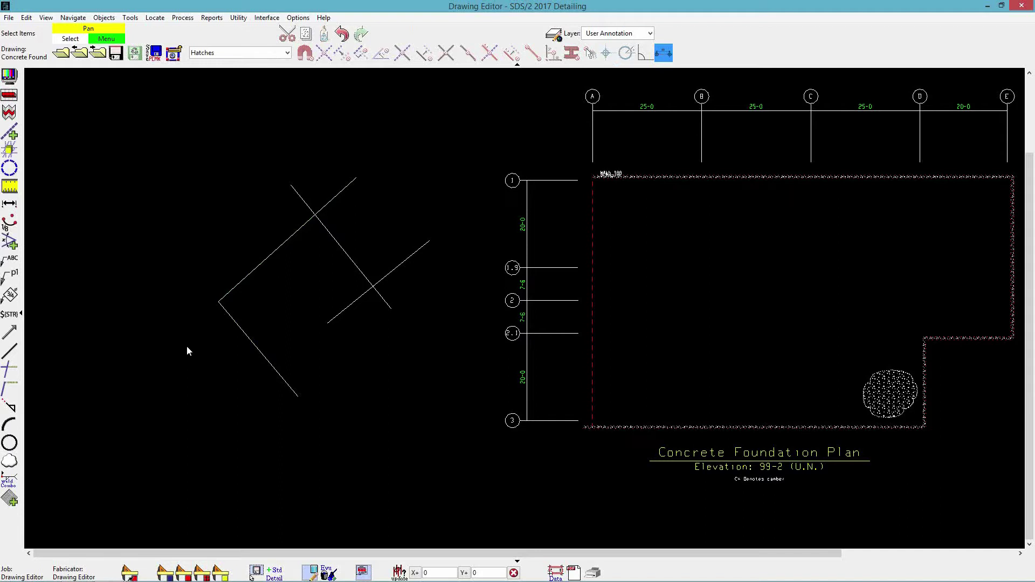
left_click(343, 34)
left_click(343, 34)
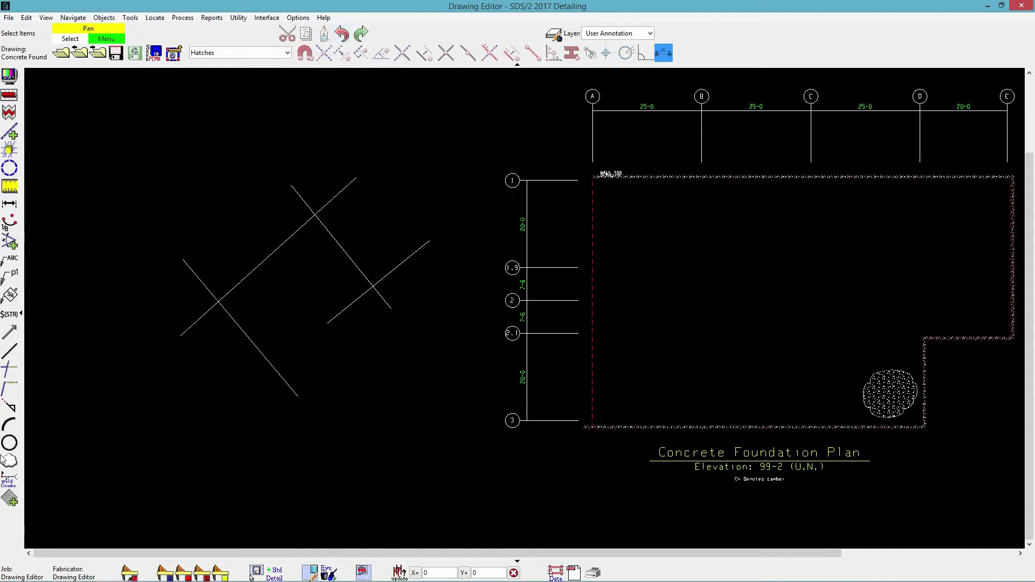
Step: Trim both short overhanging ends at the leftmost crossing so the two lines meet in a clean corner
left_click(9, 371)
left_click_drag(239, 358, 151, 221)
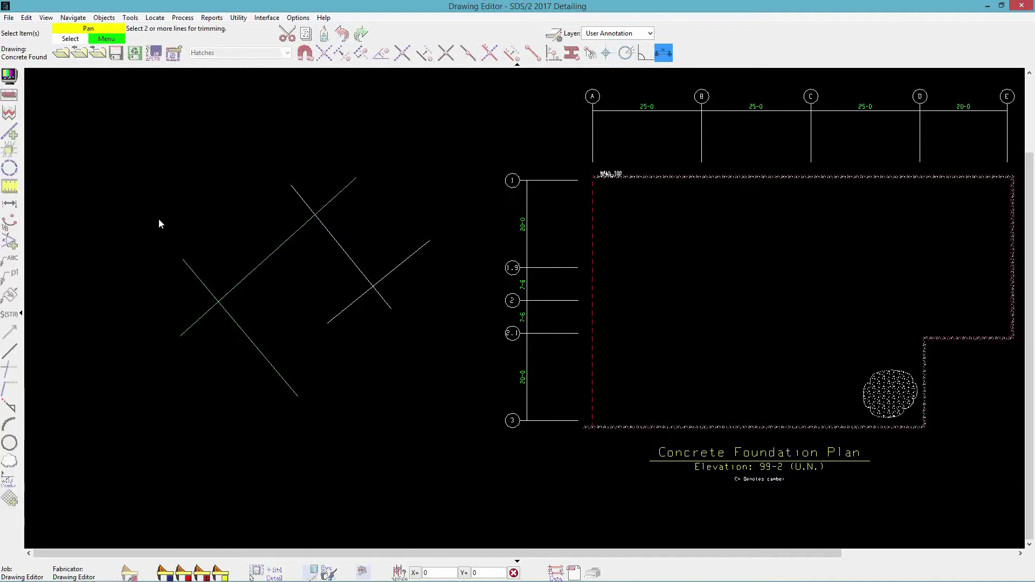
right_click(203, 212)
left_click(219, 223)
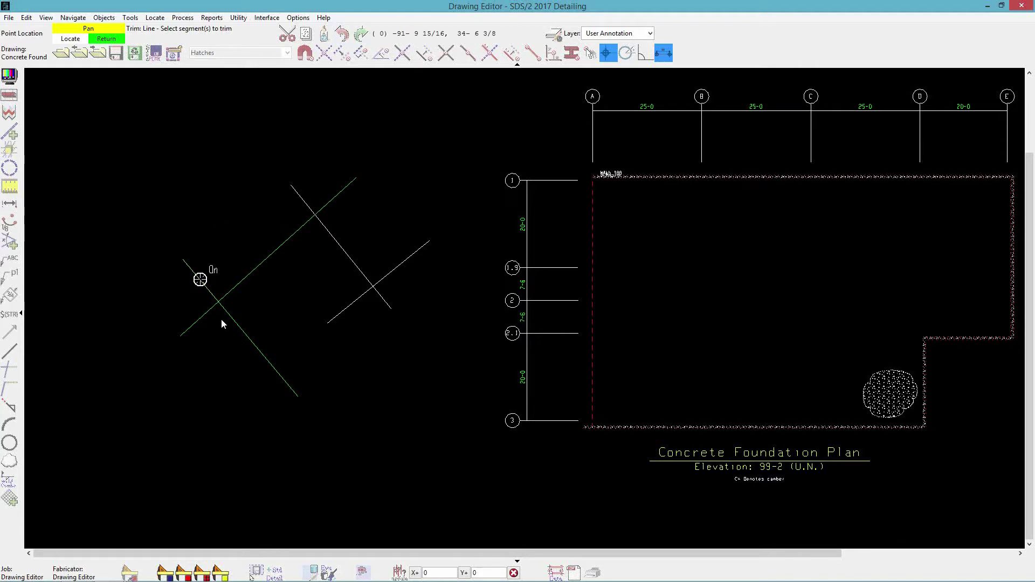
left_click(189, 328)
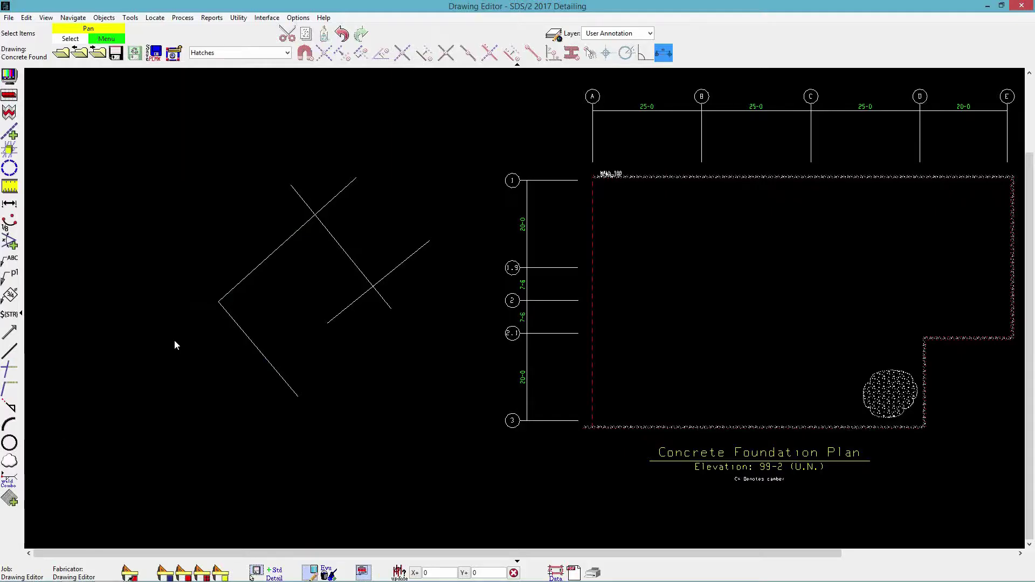
Step: Extend the short lower-right diagonal line until it meets the lower-left line
left_click(11, 390)
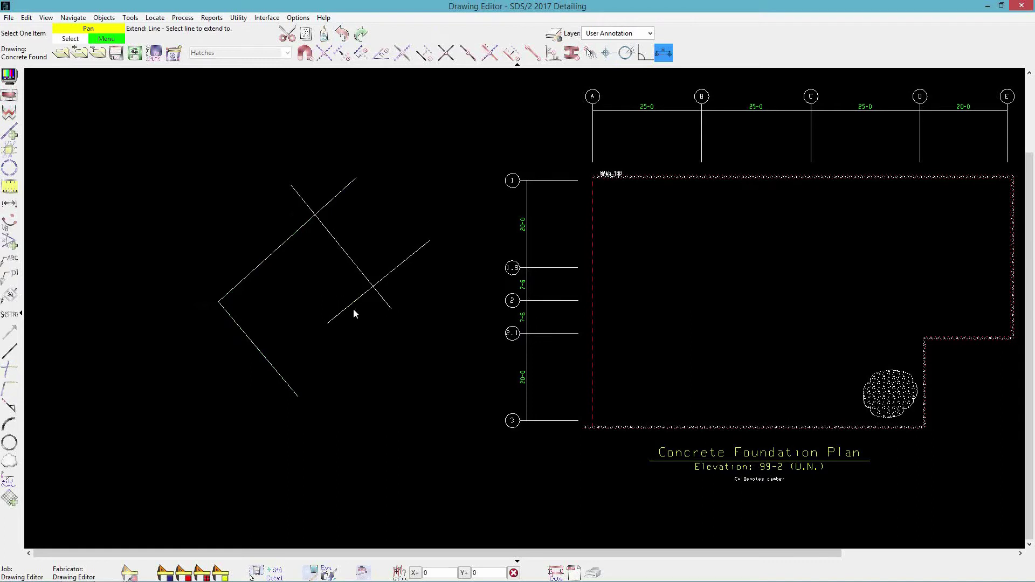
left_click(257, 357)
left_click(338, 316)
right_click(348, 390)
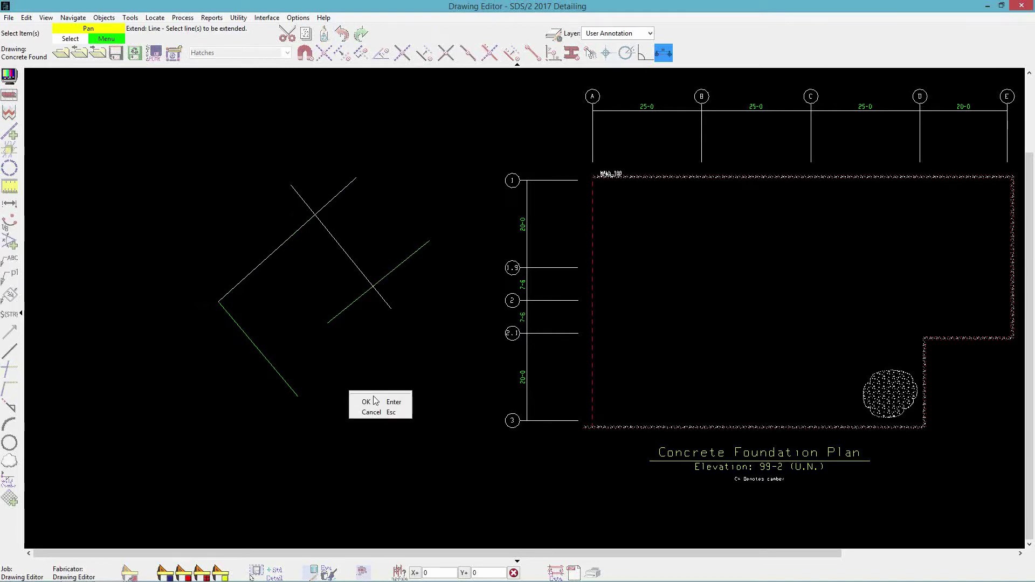
left_click(378, 398)
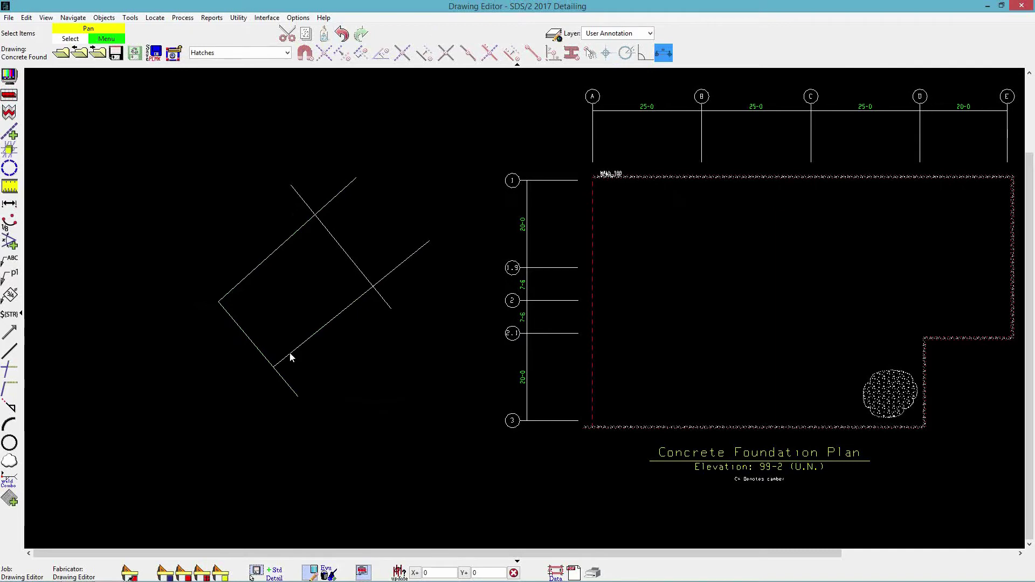
Step: Set the selection filter to Default and use Line Extend to shorten the lower-right diagonal's upper end back to the line it crosses
left_click(228, 53)
left_click(219, 66)
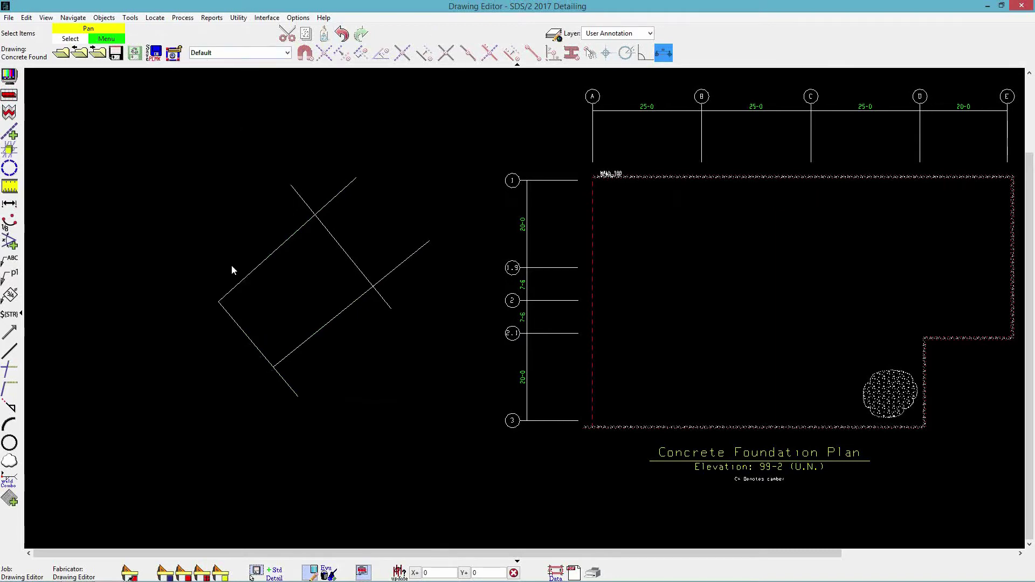
left_click(10, 390)
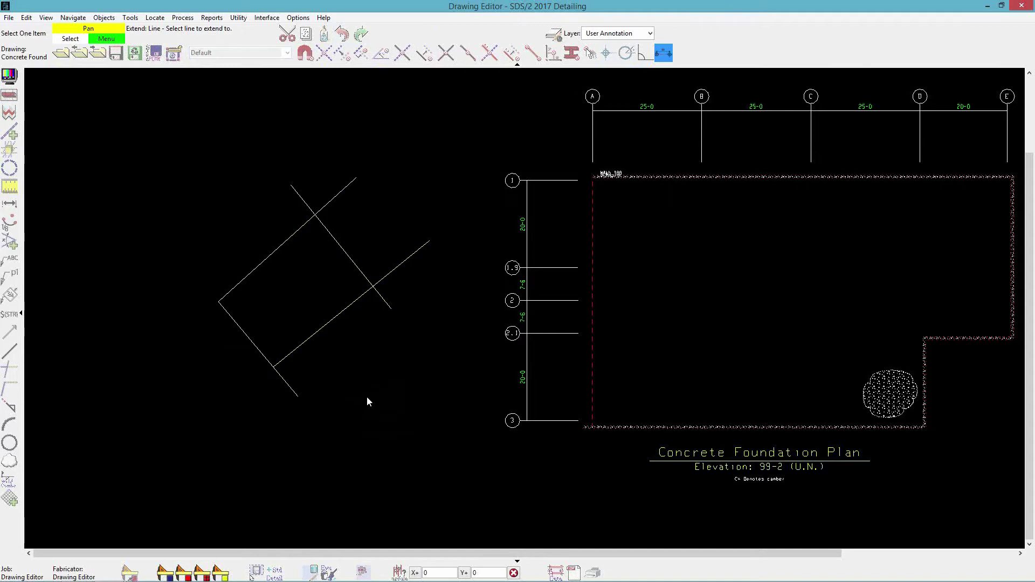
left_click(384, 301)
left_click_drag(433, 258, 401, 222)
right_click(430, 329)
left_click(440, 332)
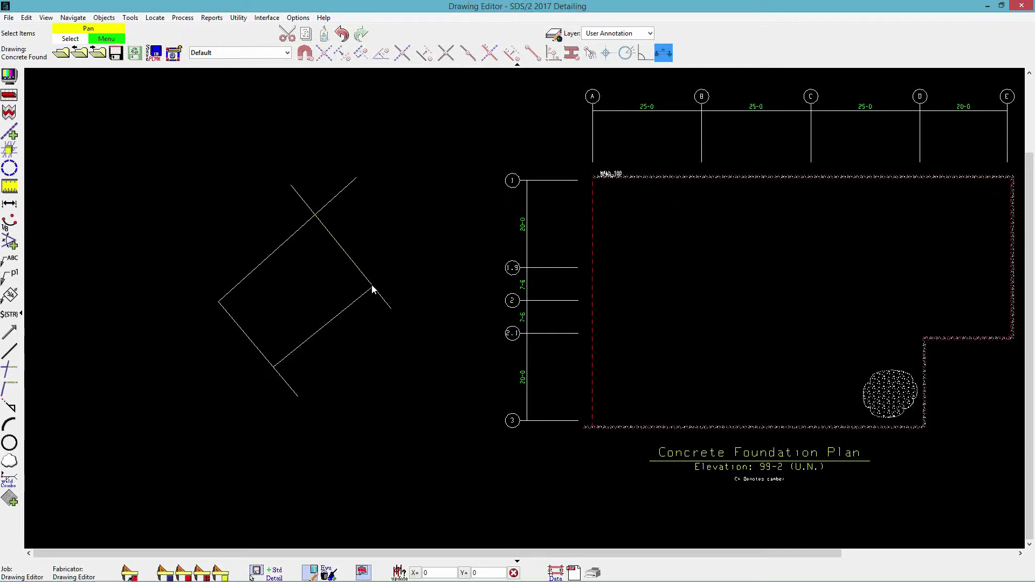
Step: Draw three connected line segments inside the four-sided outline, the last about 10-11 long from its right corner, and delete the middle segment
left_click(11, 353)
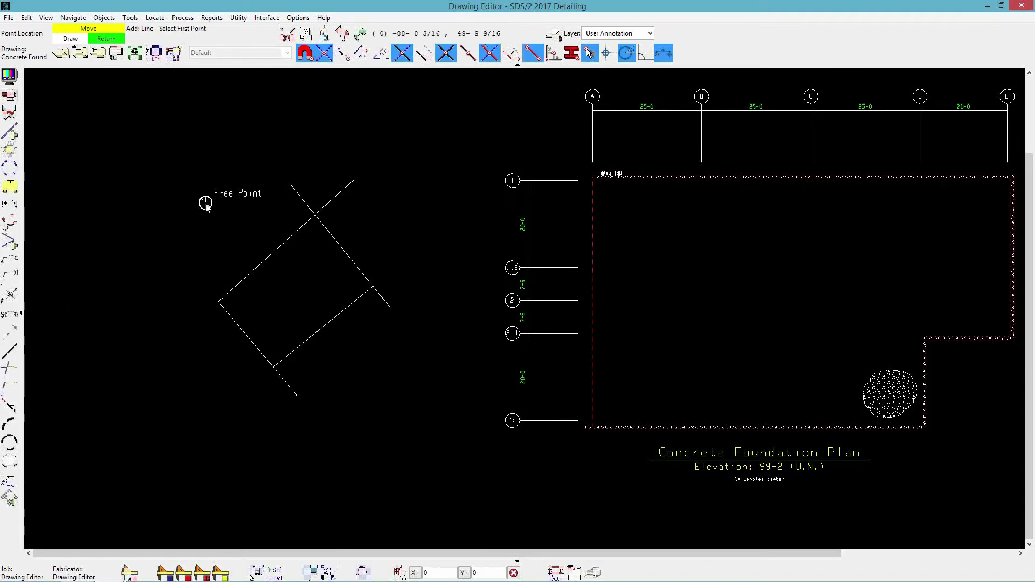
left_click(280, 271)
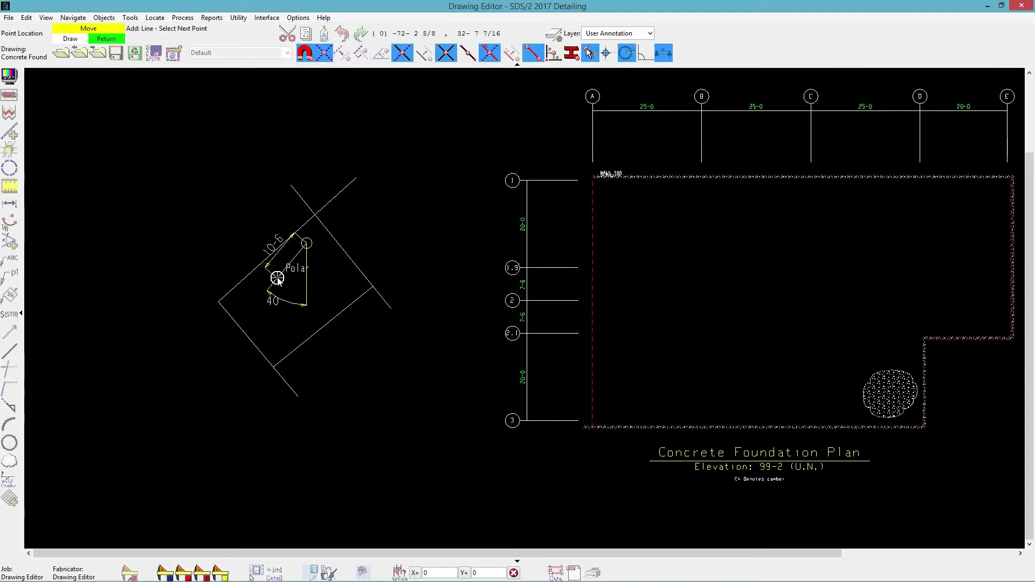
left_click(361, 295)
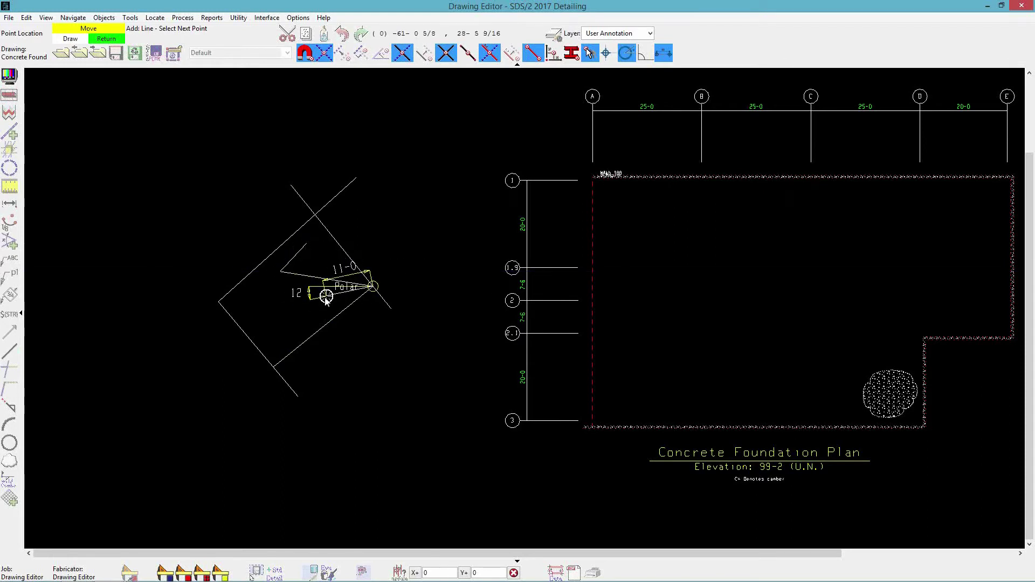
left_click(326, 290)
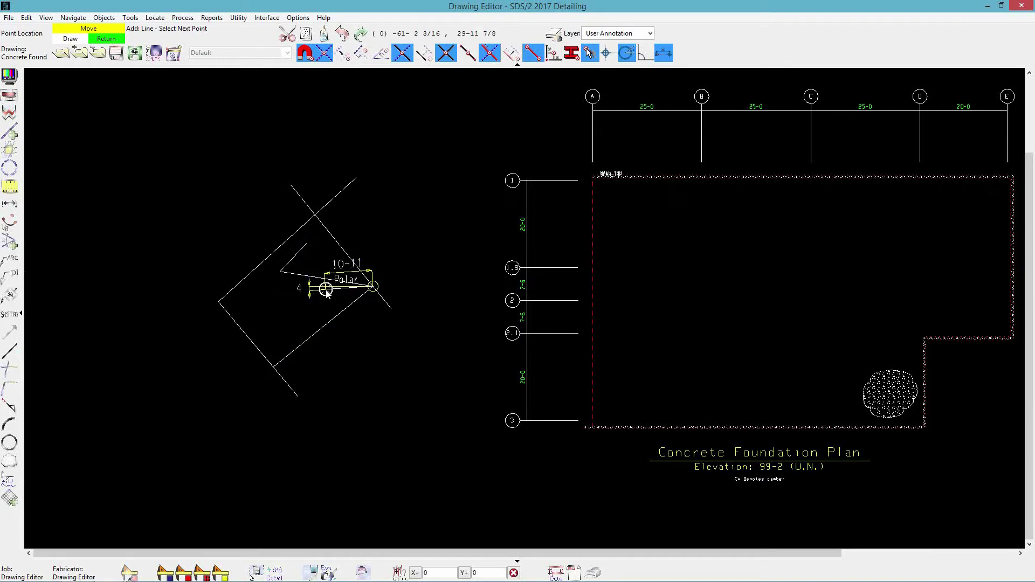
right_click(335, 289)
left_click(318, 278)
key("Delete")
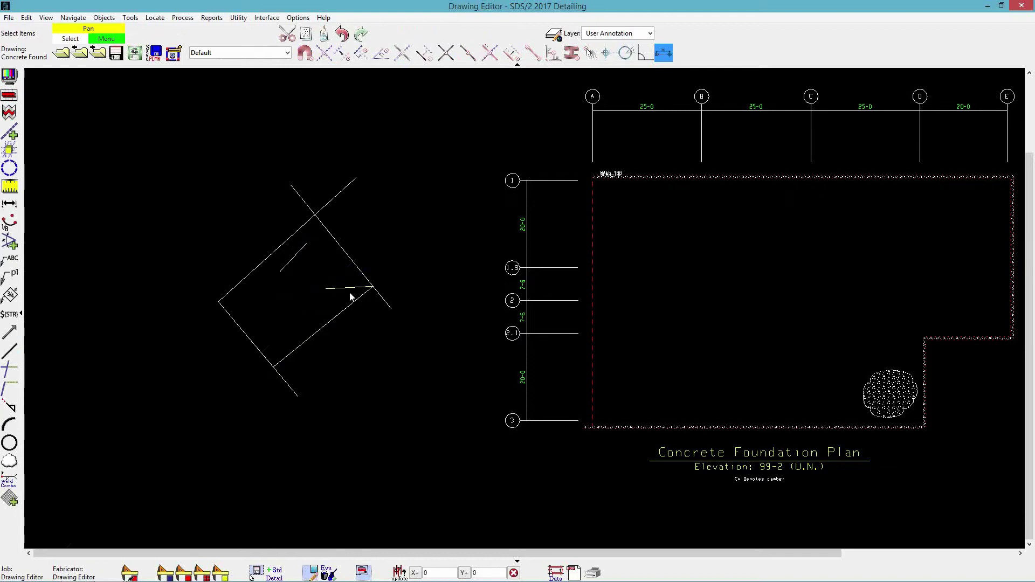
Step: Extend the two separate inner lines to their common intersection with Extend To Intersection
left_click(113, 21)
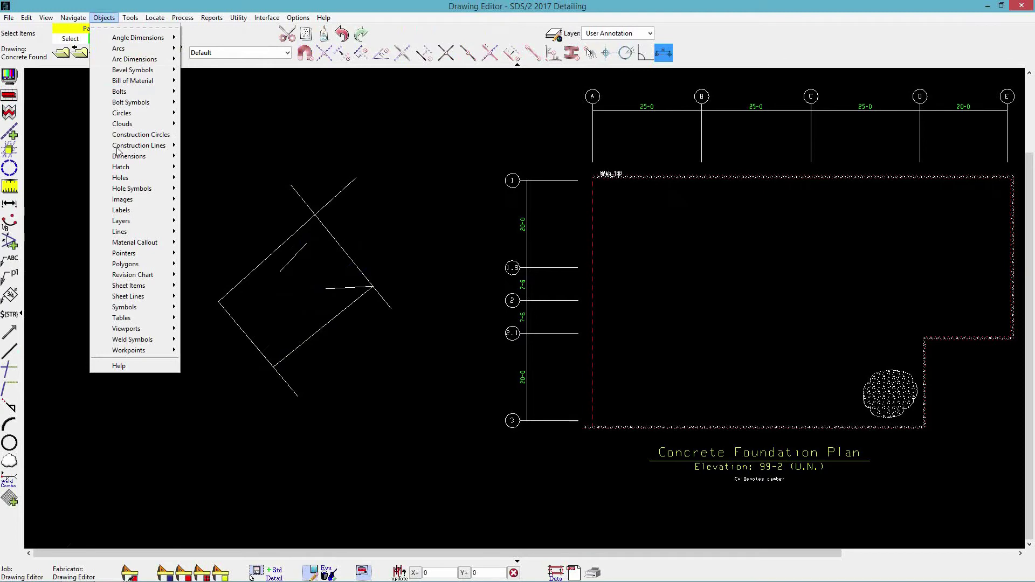
mouse_move(173, 236)
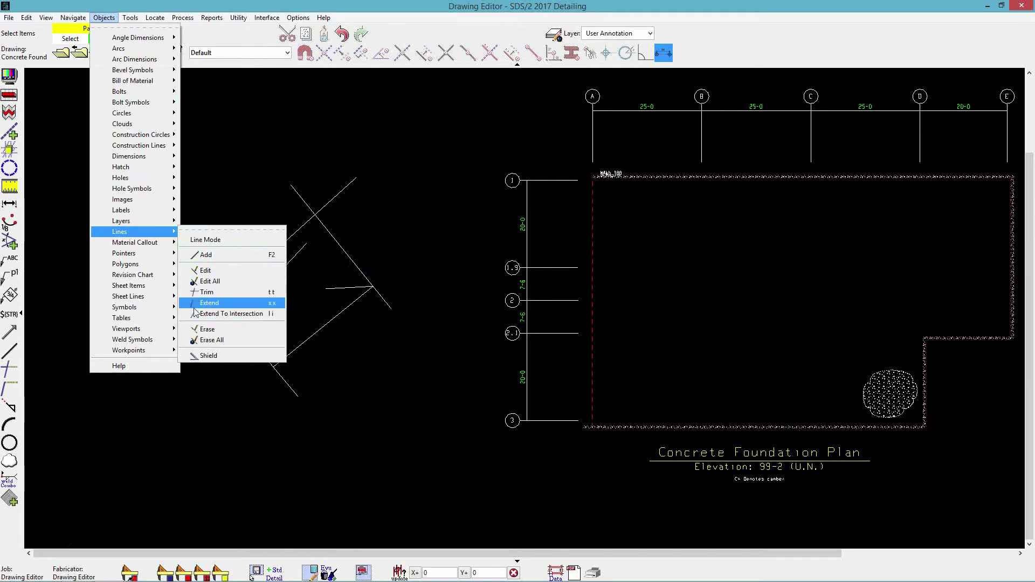
left_click(275, 314)
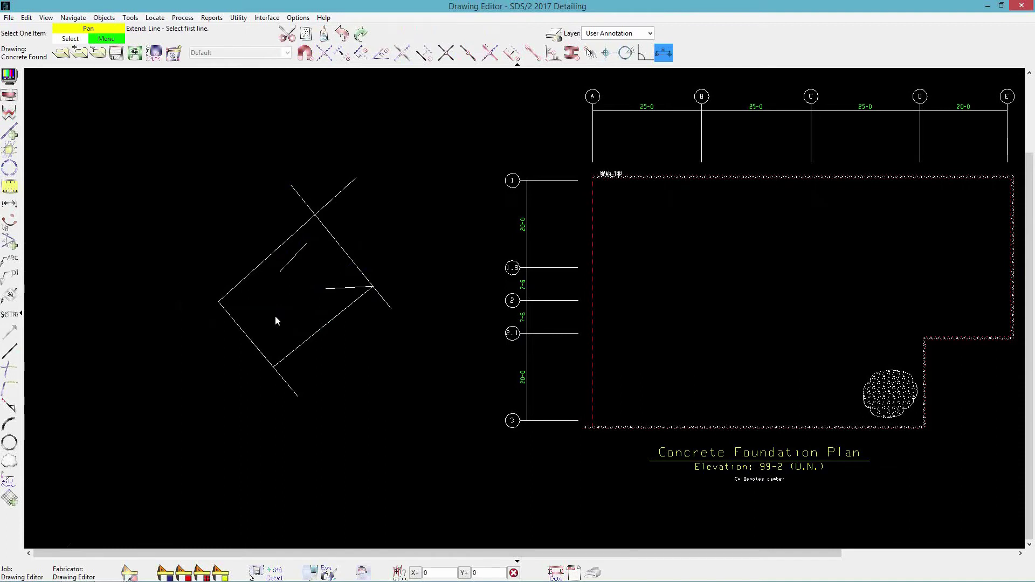
left_click(289, 262)
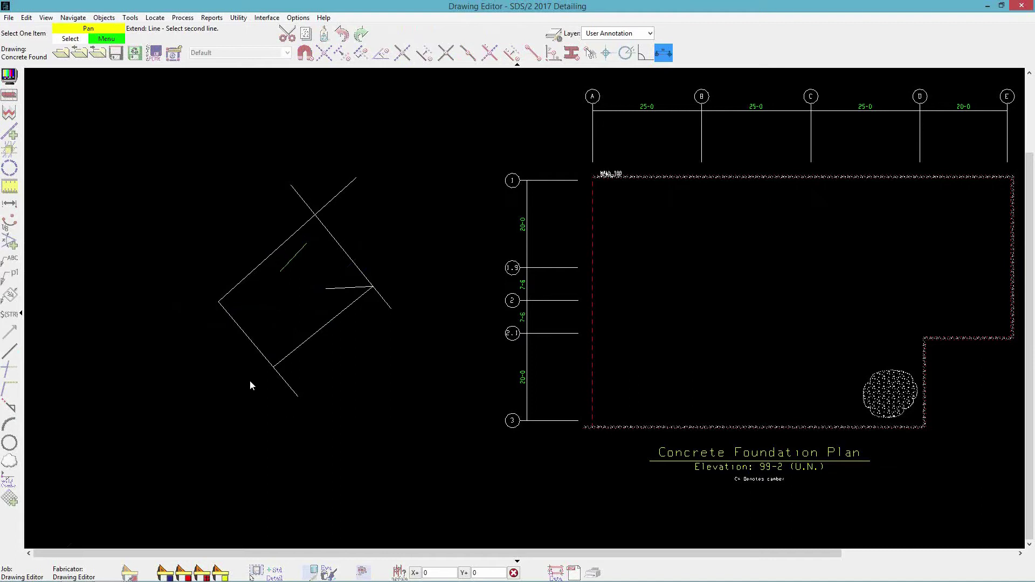
left_click(334, 289)
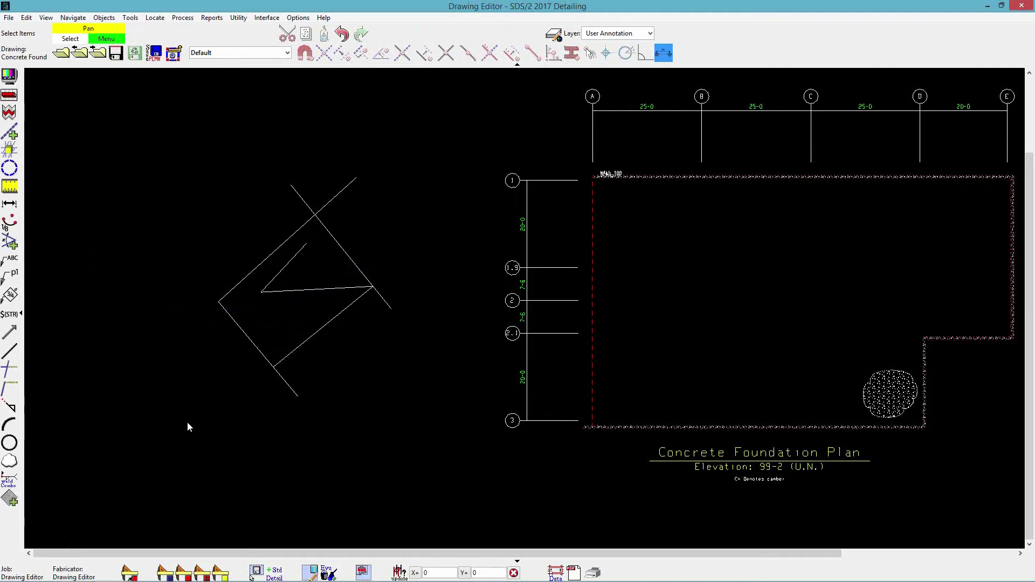
Step: Start detailing member groups, select all piecemarks, and filter them by status using the Shear_SEQ1 review file from the Desktop
left_click(184, 574)
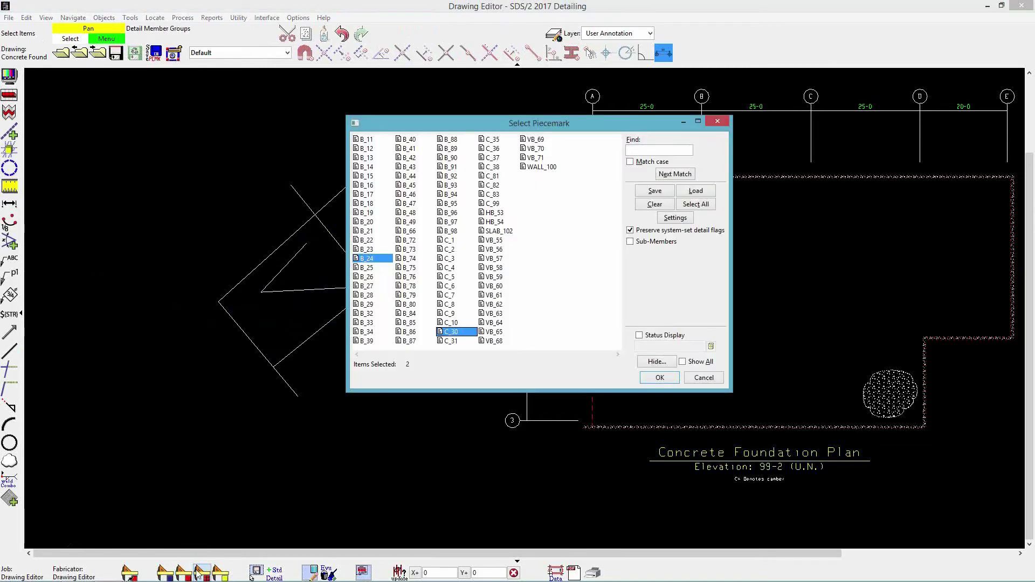
left_click(696, 204)
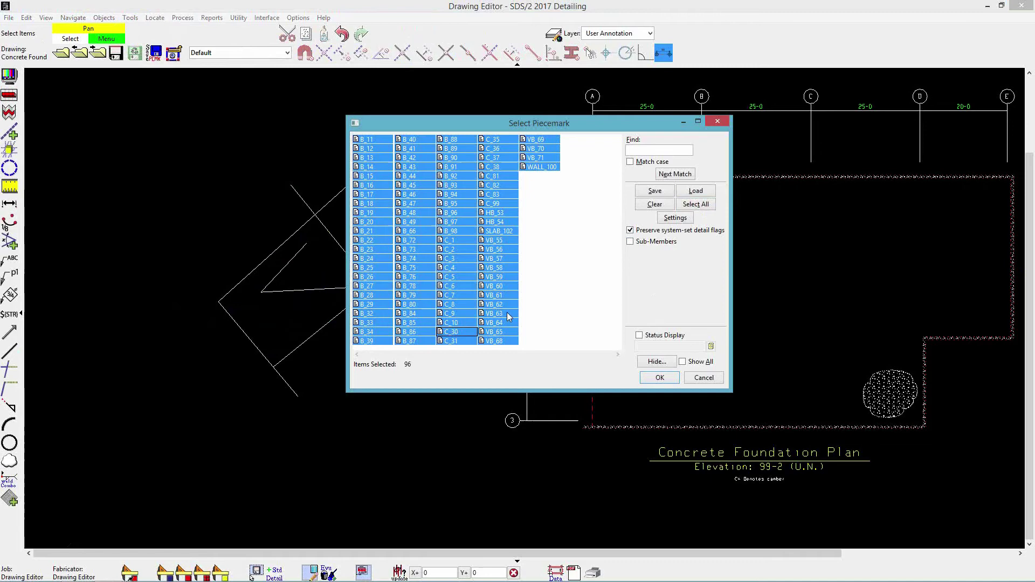
left_click(640, 338)
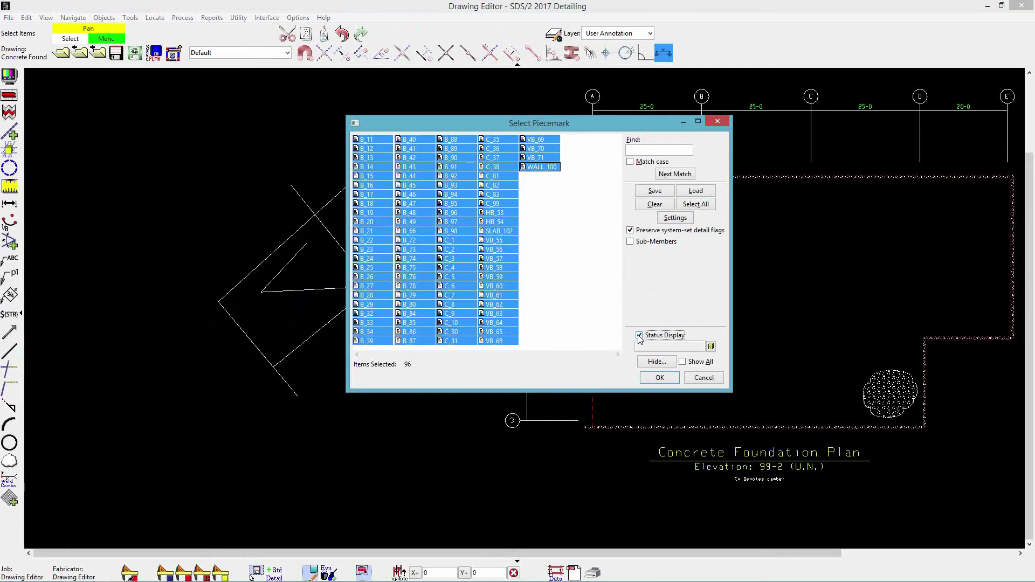
left_click(711, 348)
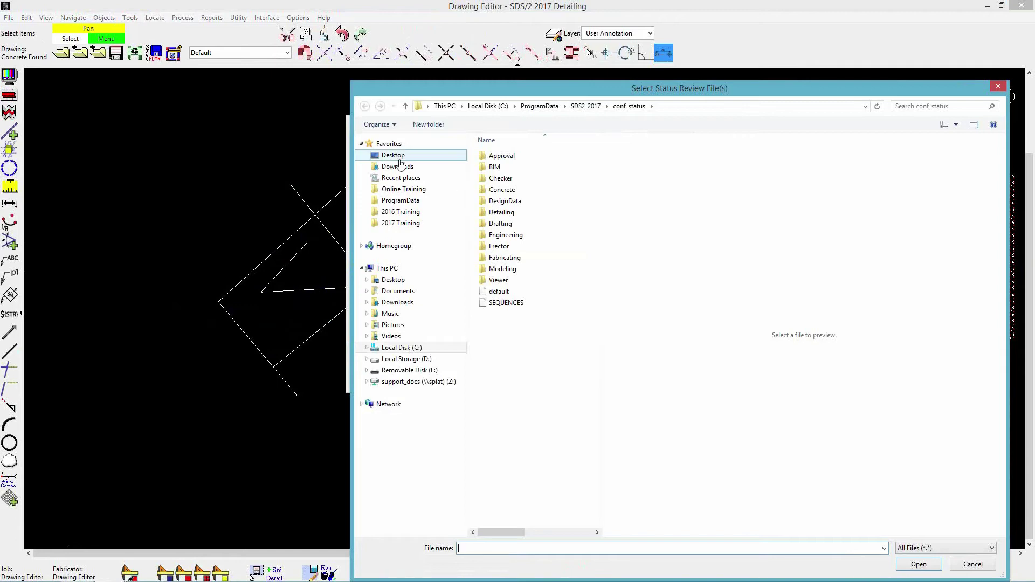
left_click(392, 281)
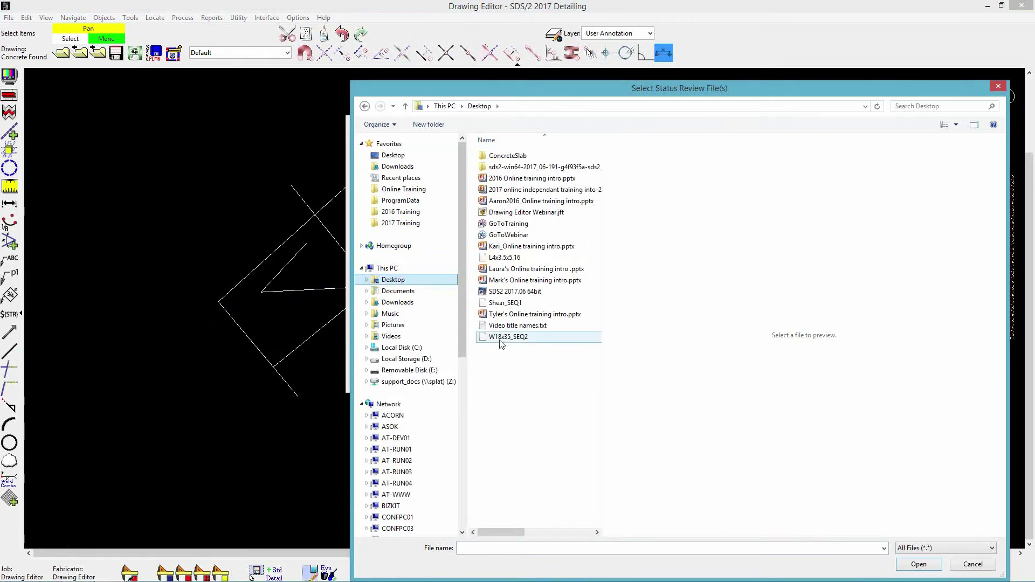
left_click(509, 305)
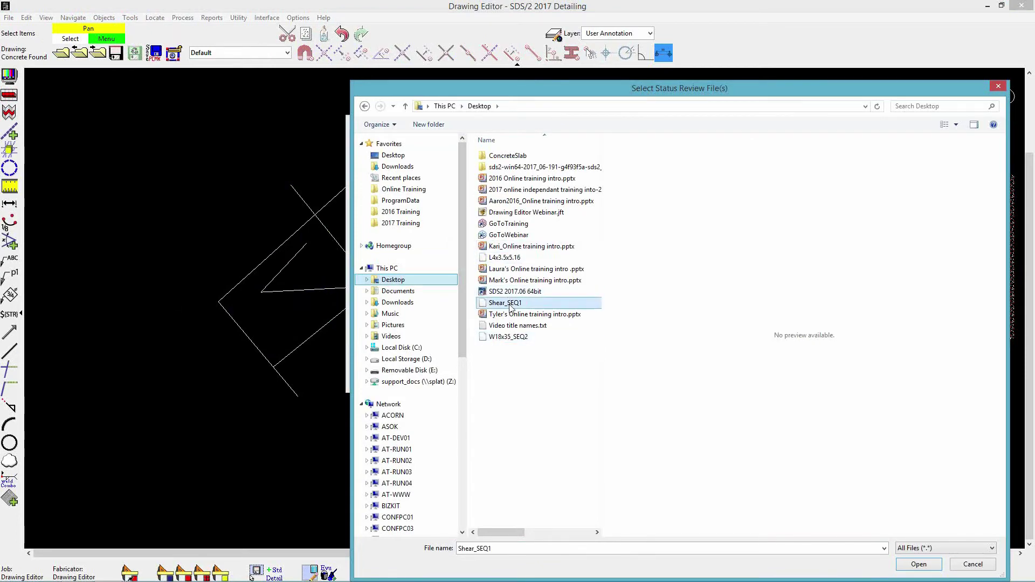
left_click(921, 565)
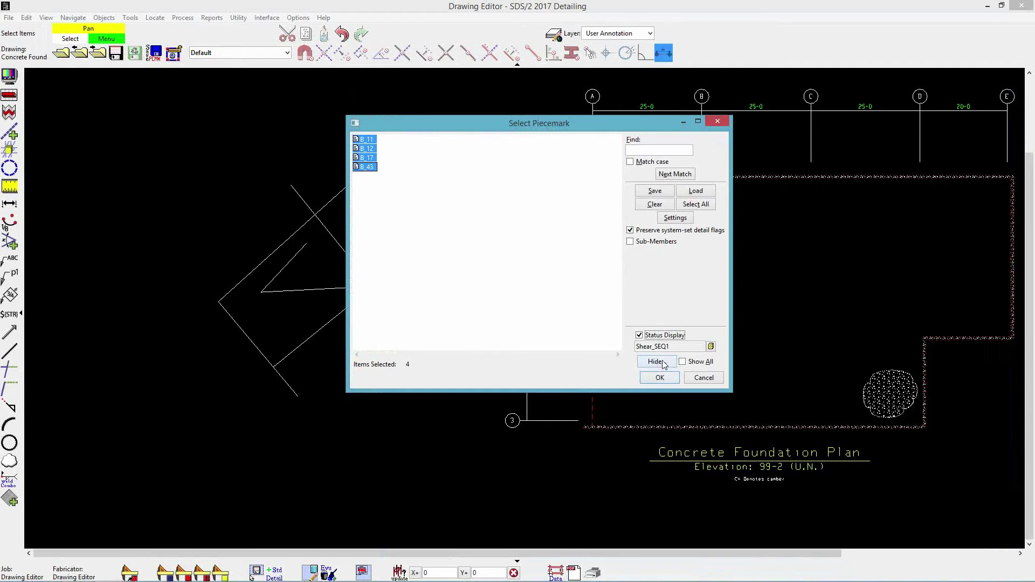
Step: Accept the member detailing settings with no existing annotations preserved and Detail using templates off, and detail the four filtered piecemarks
left_click(682, 218)
left_click(438, 231)
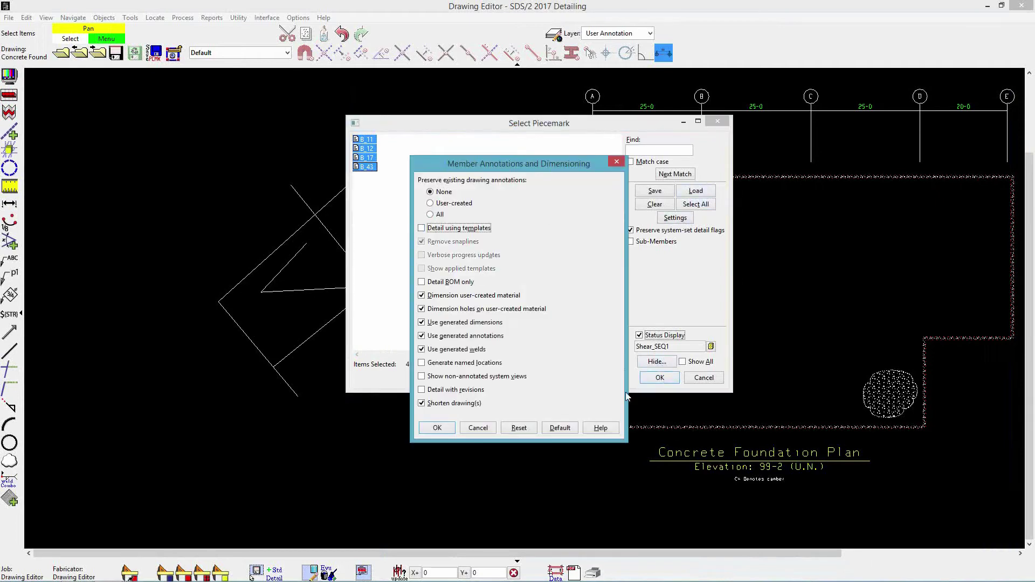
left_click(437, 428)
left_click(660, 378)
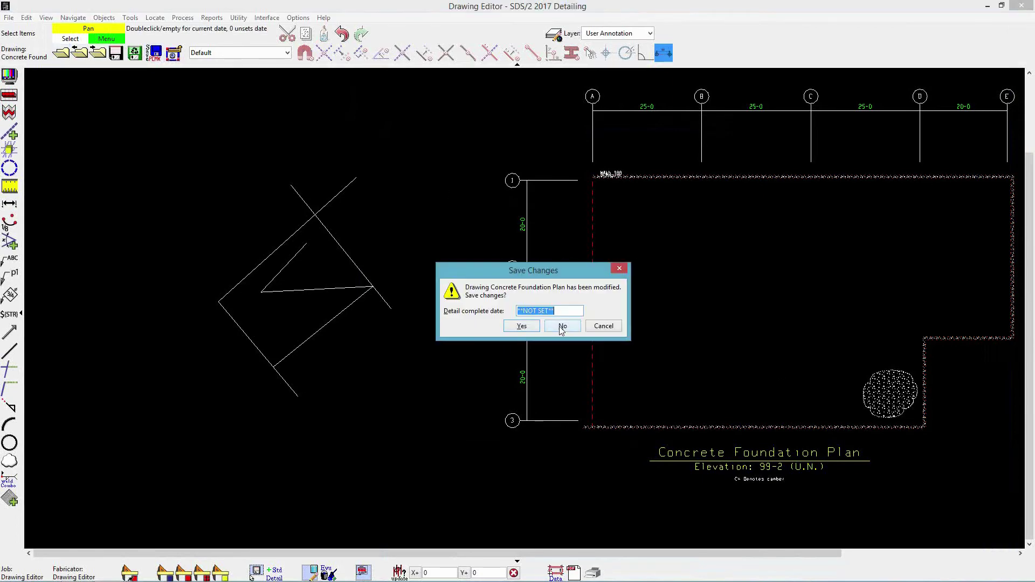
Step: Discard the Concrete Foundation Plan changes and open detail B_11, filtering the piecemarks by status with the Desktop's Shear_SEQ1 review file
left_click(560, 327)
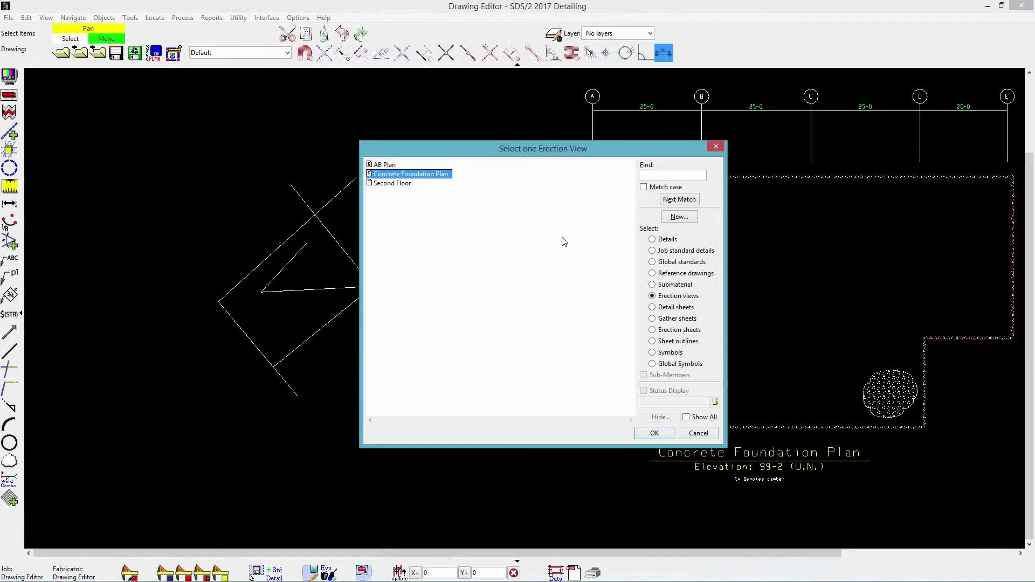
left_click(653, 239)
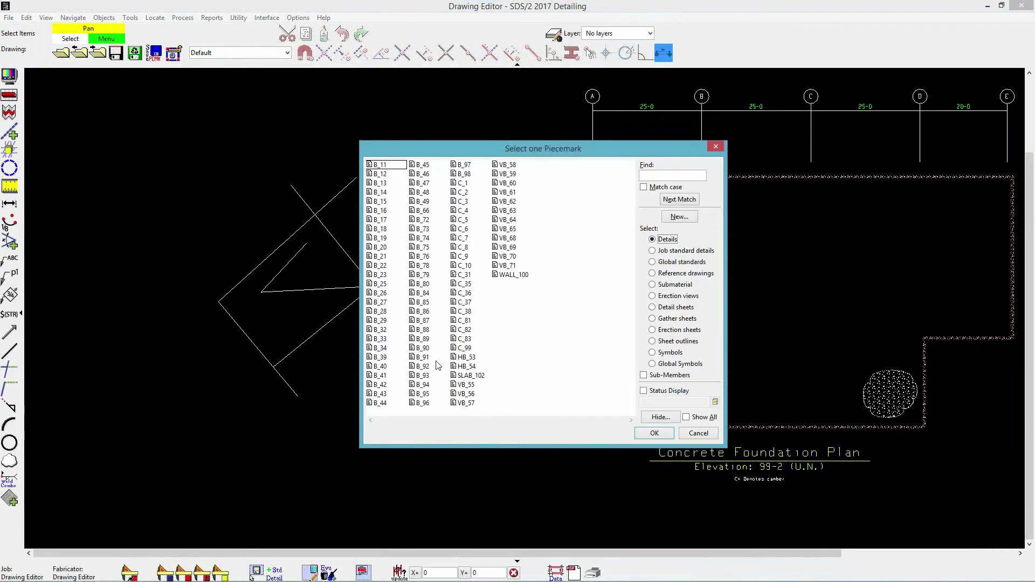
left_click(645, 392)
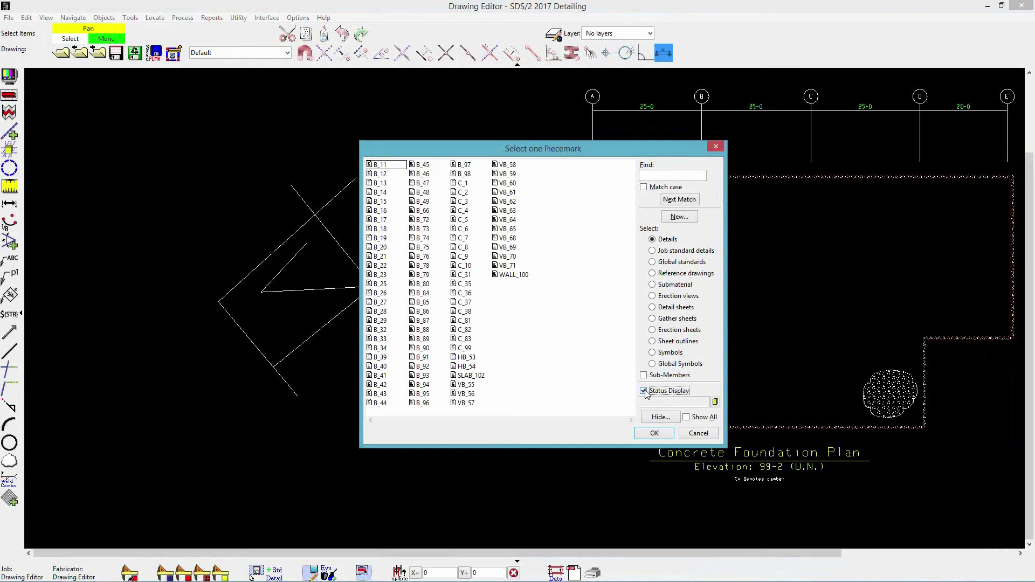
left_click(715, 402)
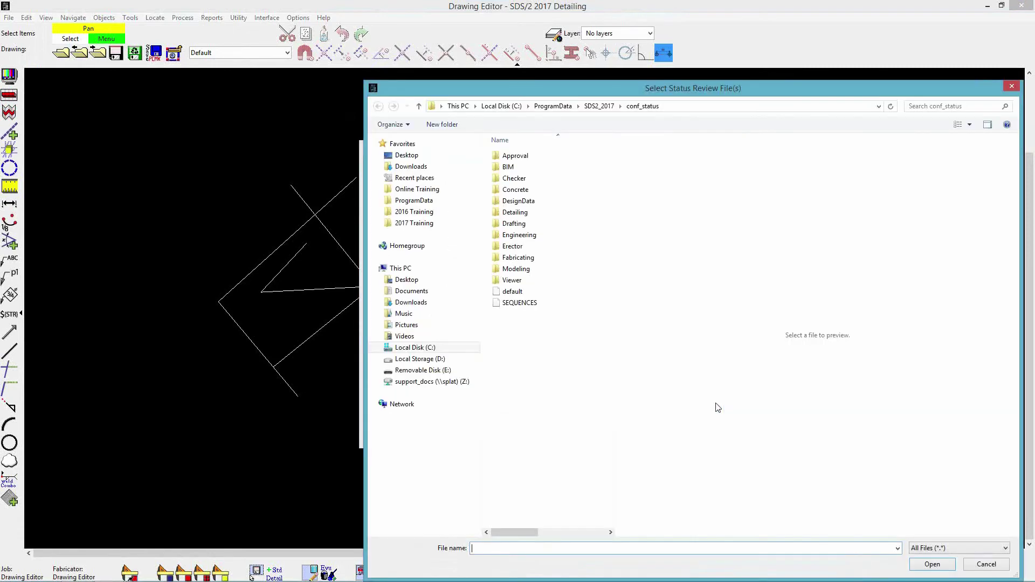
left_click(412, 280)
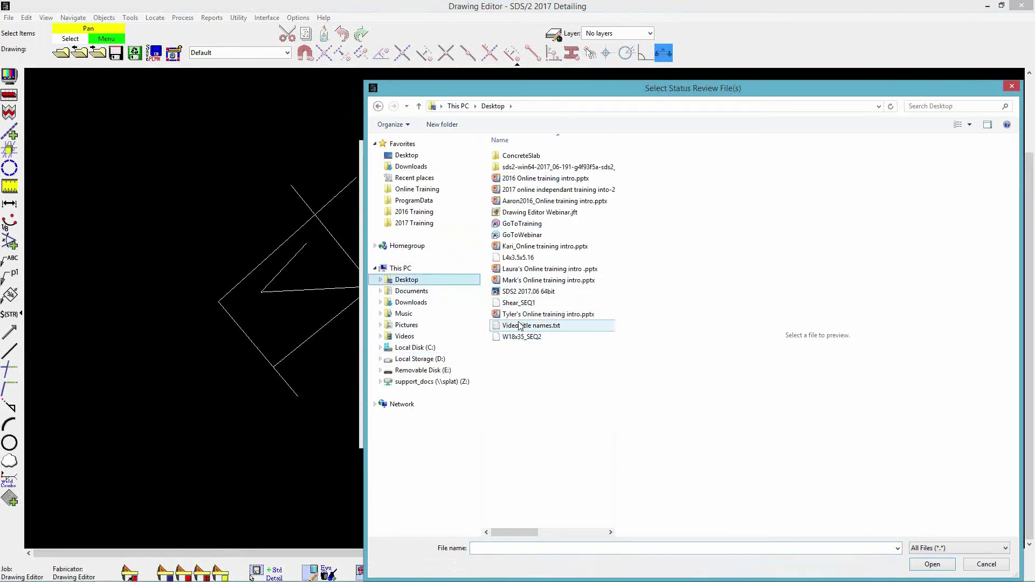
left_click(520, 303)
left_click(932, 565)
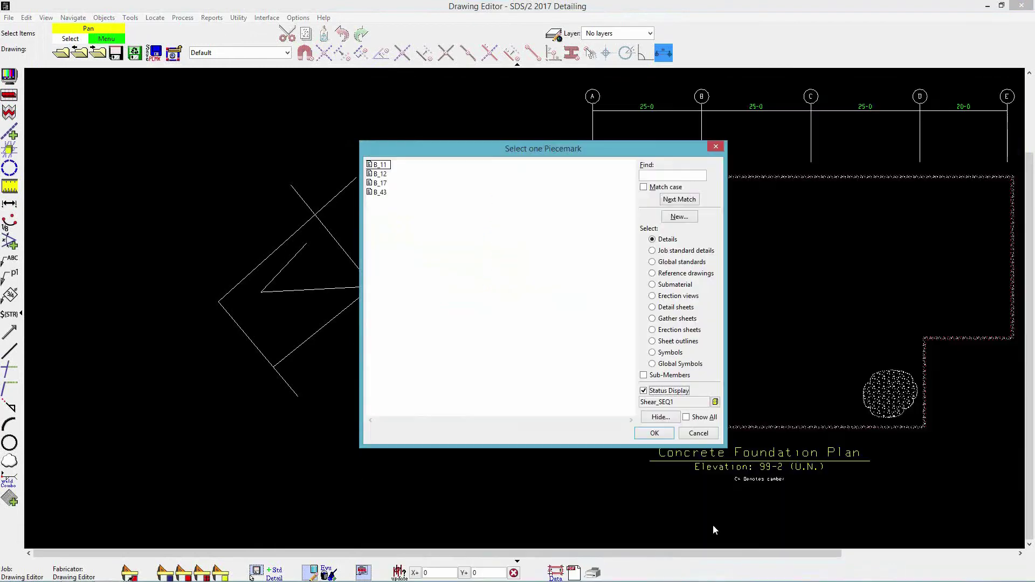
double_click(377, 165)
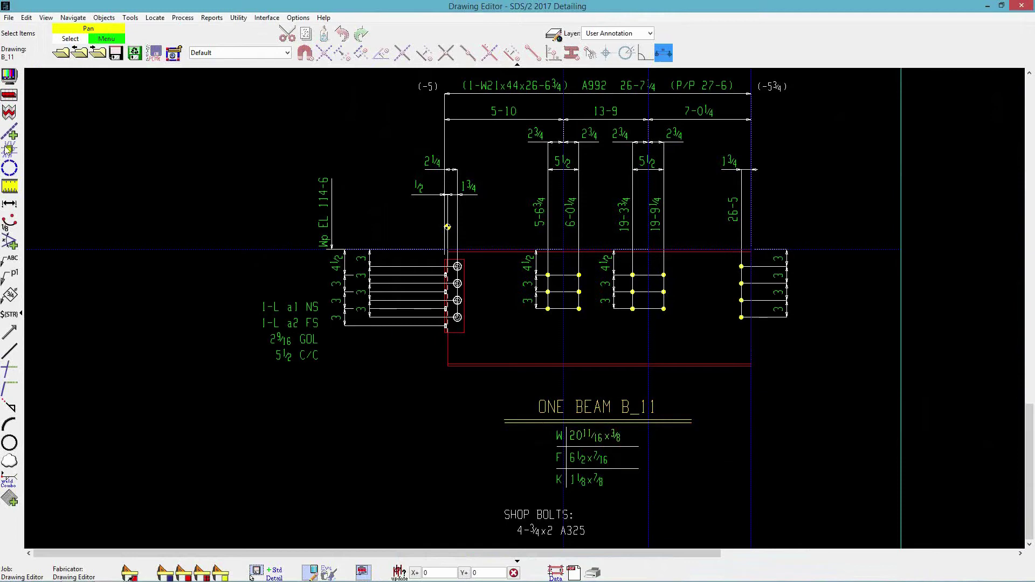
Step: Limit the displayed dimension types to Extension in the Display Options and apply the change to beam B_11's drawing
left_click(9, 75)
mouse_move(507, 236)
left_mouse_down()
mouse_move(386, 109)
mouse_move(343, 88)
left_mouse_up()
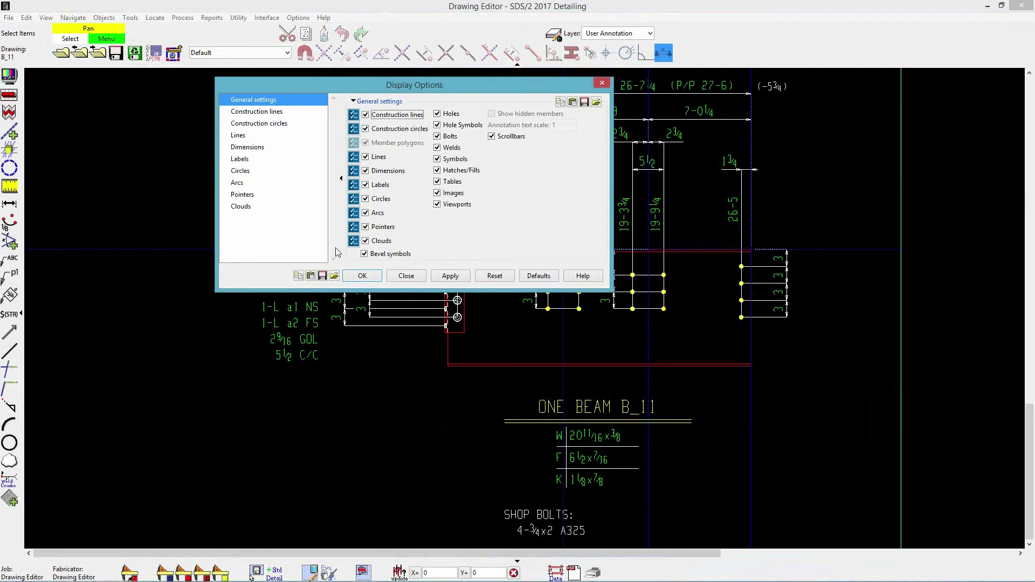
left_click_drag(512, 94, 414, 150)
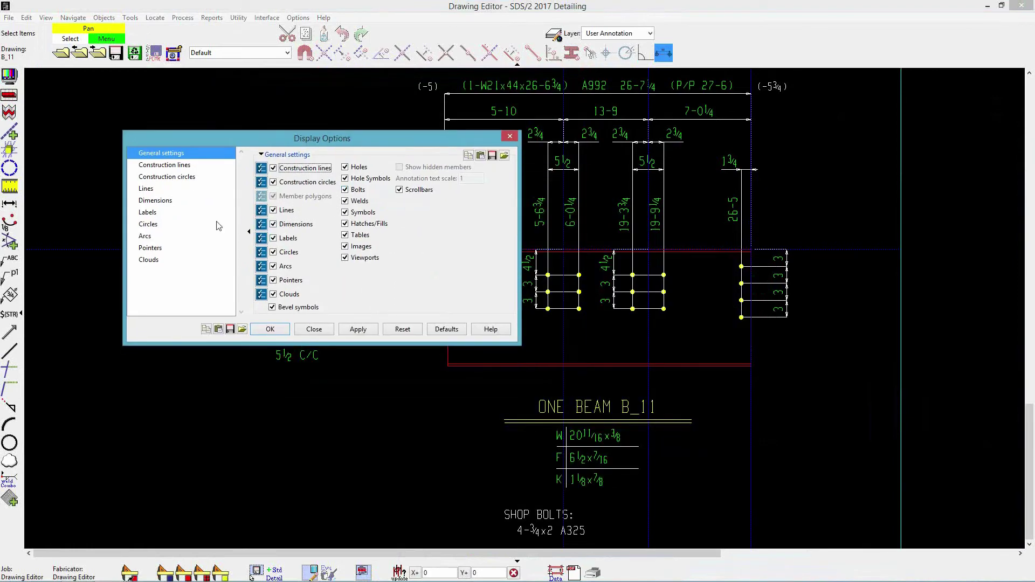
left_click(149, 203)
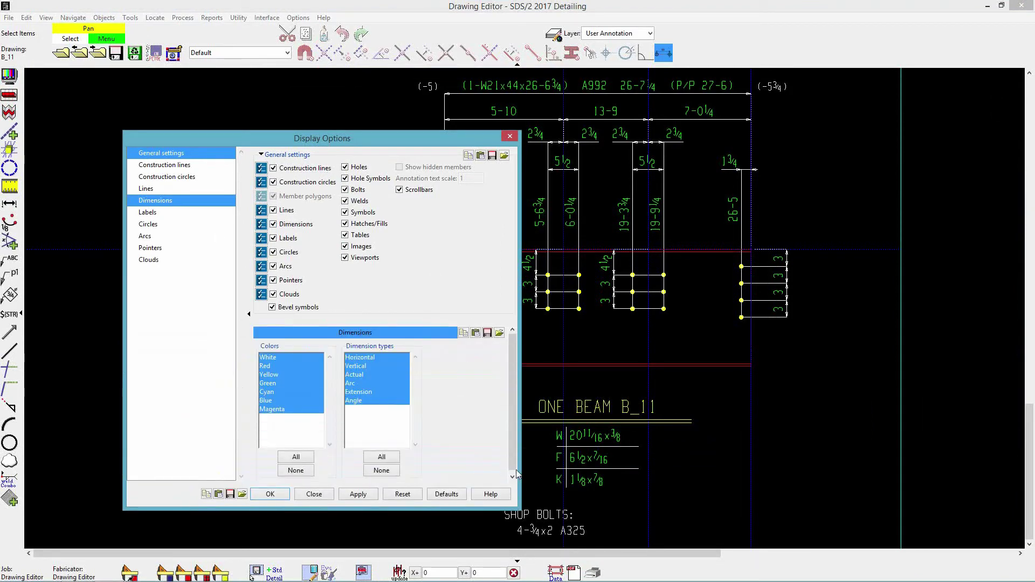
left_click_drag(517, 474, 601, 474)
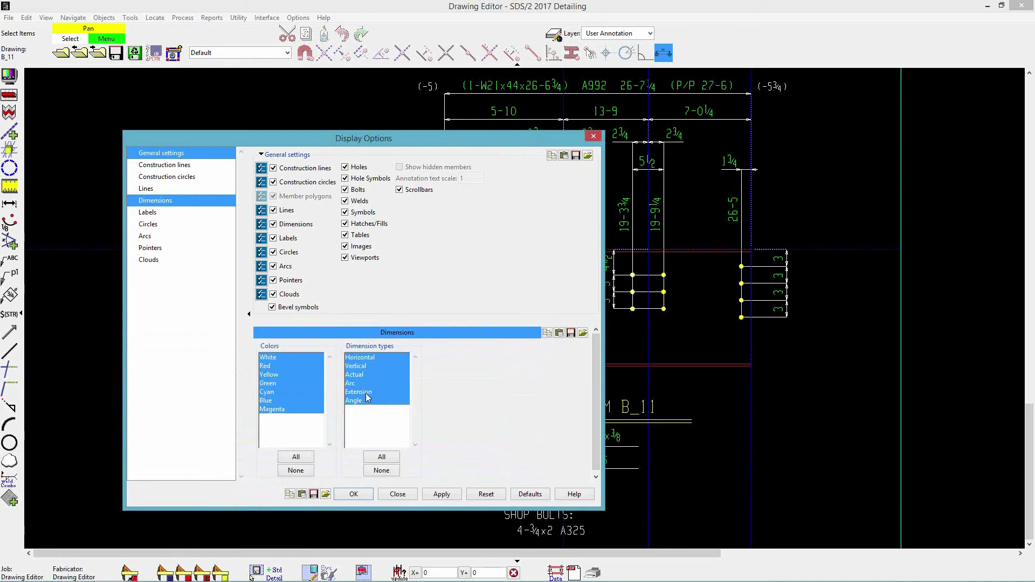
left_click(368, 392)
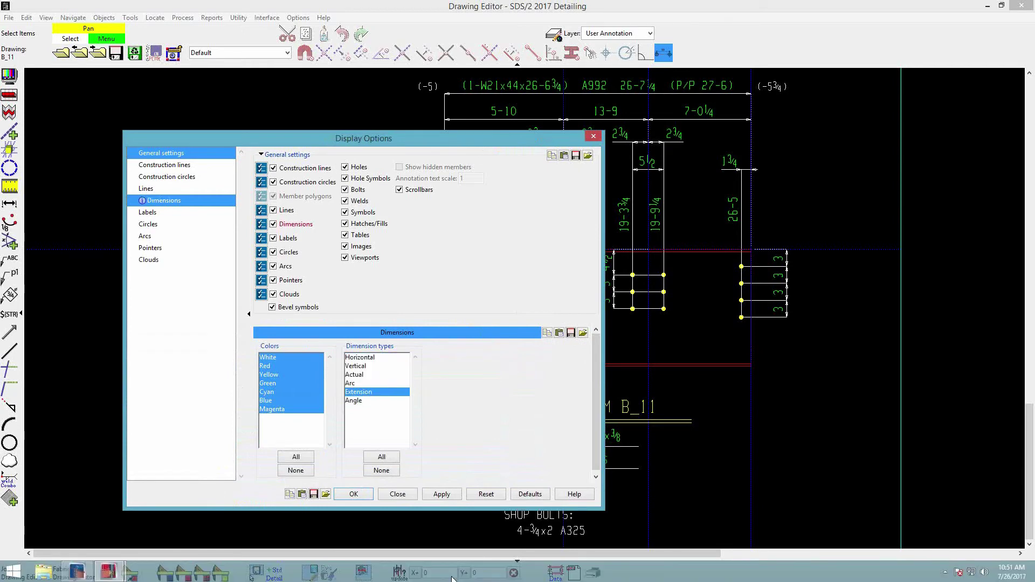
left_click(442, 494)
mouse_move(445, 140)
left_mouse_down()
mouse_move(327, 172)
mouse_move(185, 180)
left_mouse_up()
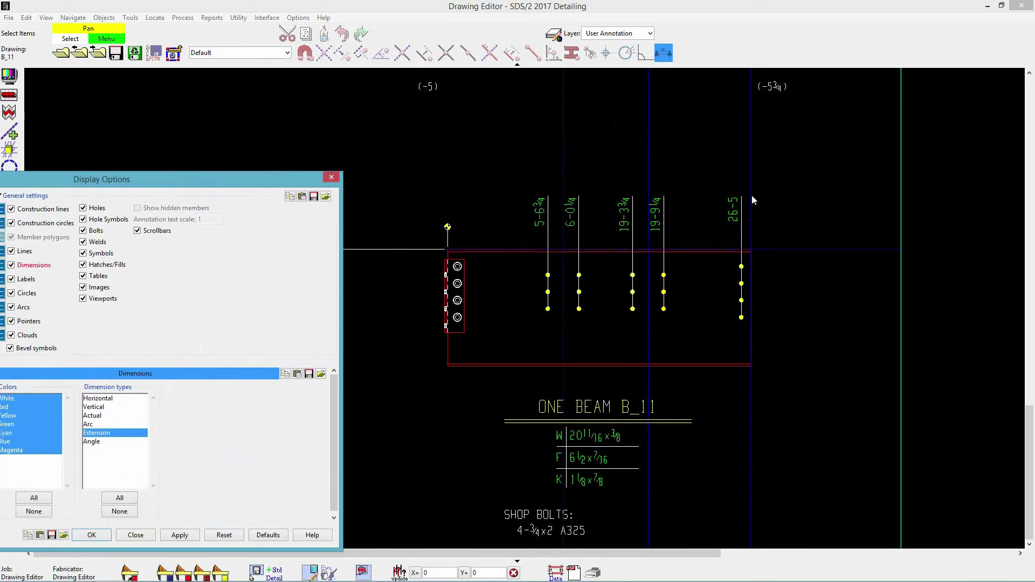
Step: Turn all dimension types back on in the Display Options, apply the setting and close the dialog
left_click_drag(137, 177, 351, 118)
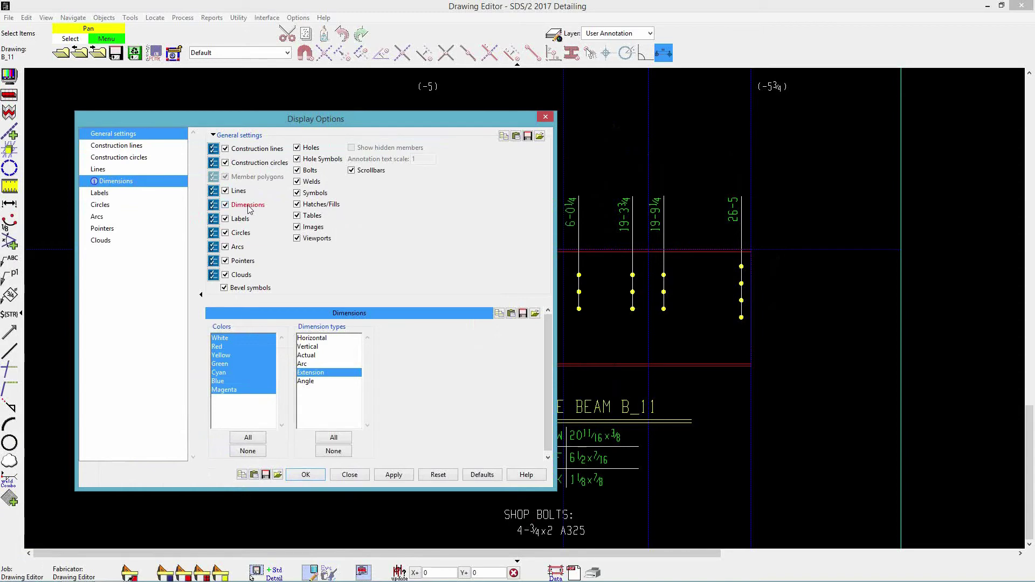
left_click(214, 208)
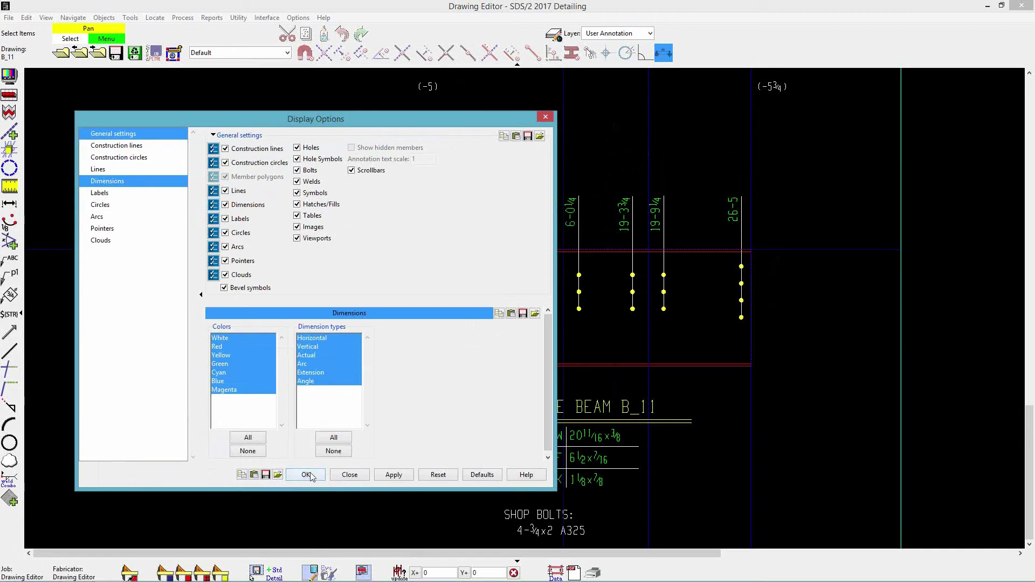
left_click(394, 474)
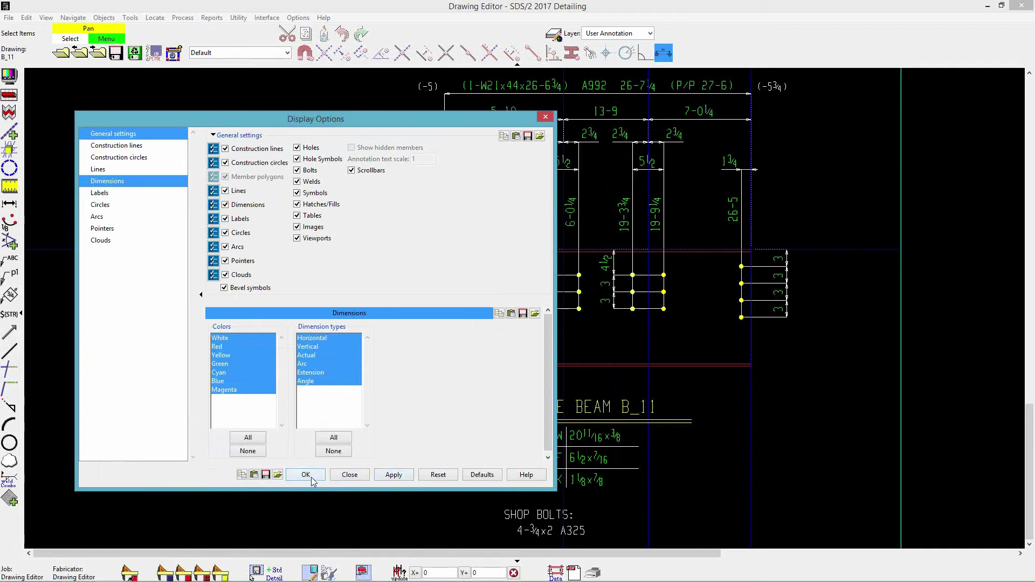
left_click(305, 475)
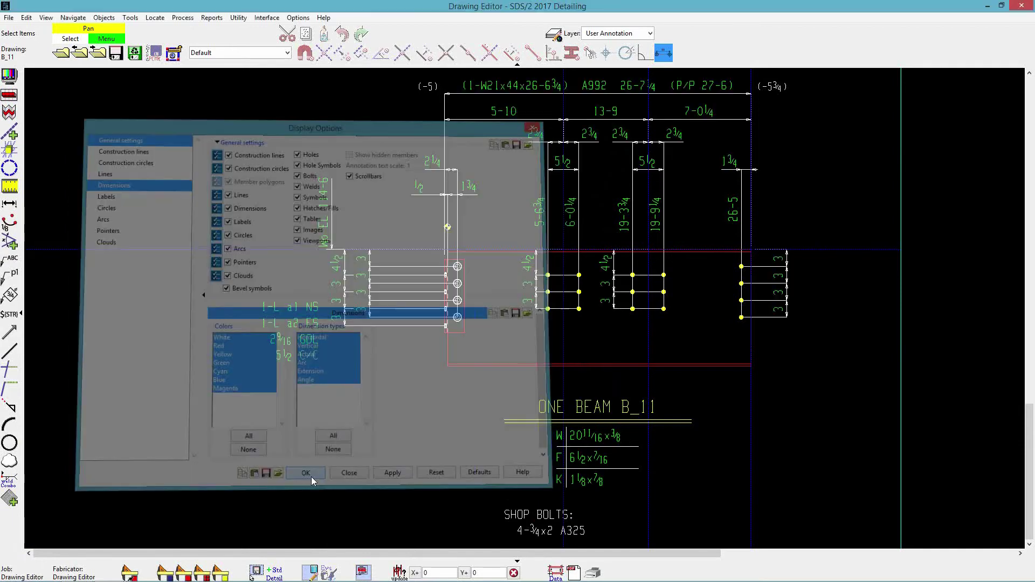
Step: Show beam B_11 at its full unshortened length and add a drag-off dimension along its bottom edge, placed just below the beam
middle_click_drag(425, 412, 334, 411)
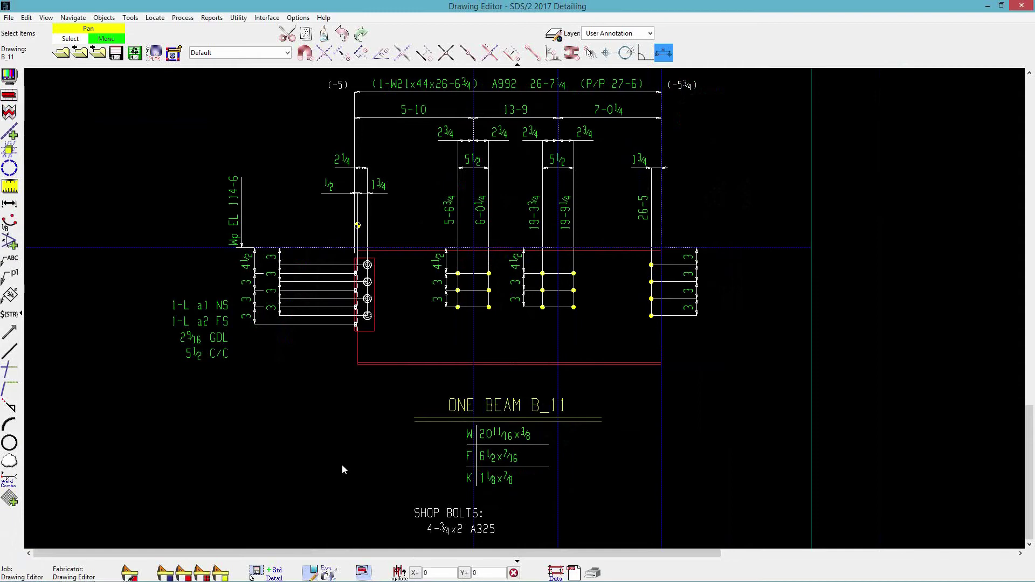
left_click(9, 95)
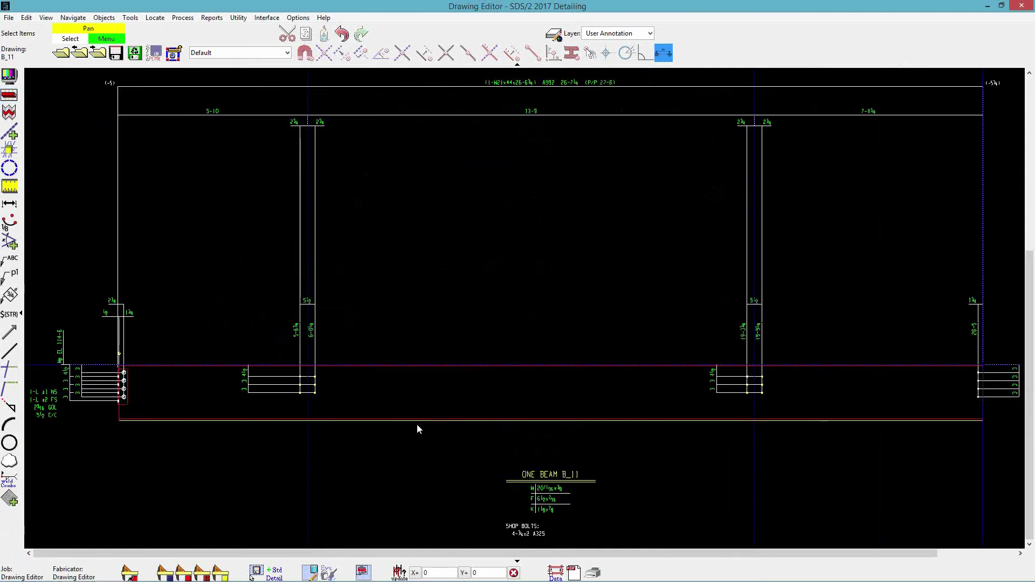
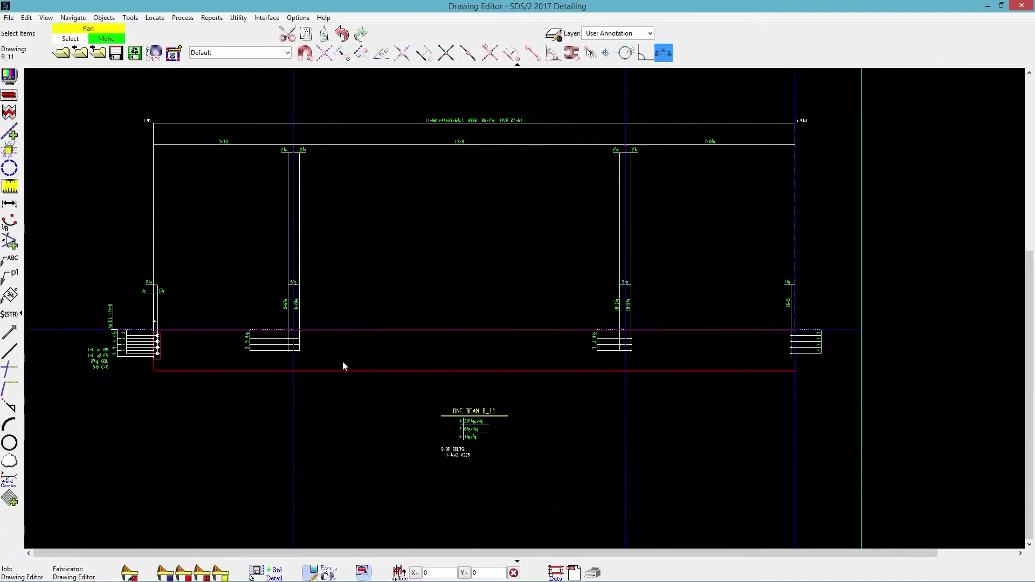
left_click(10, 204)
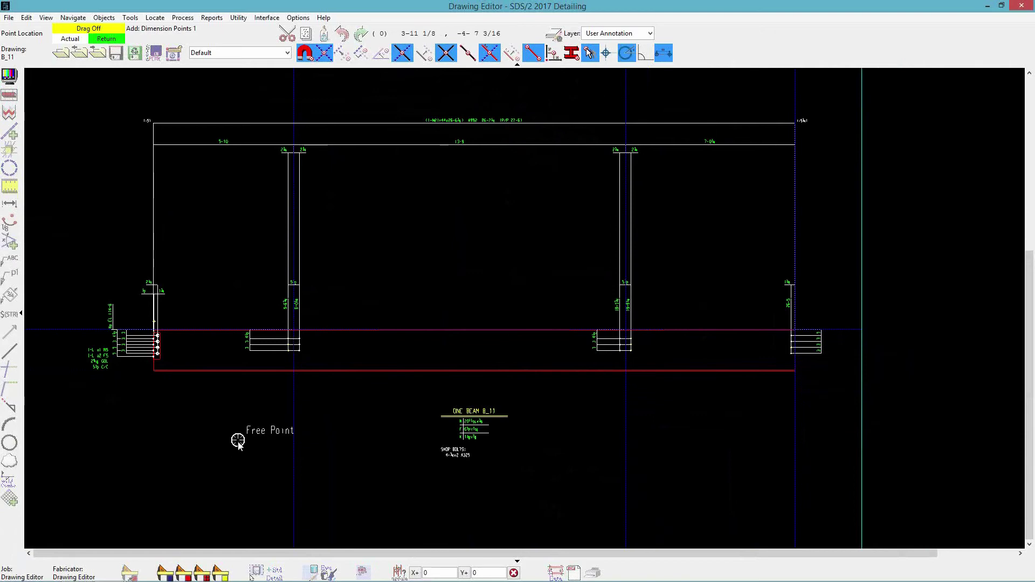
right_click(235, 450)
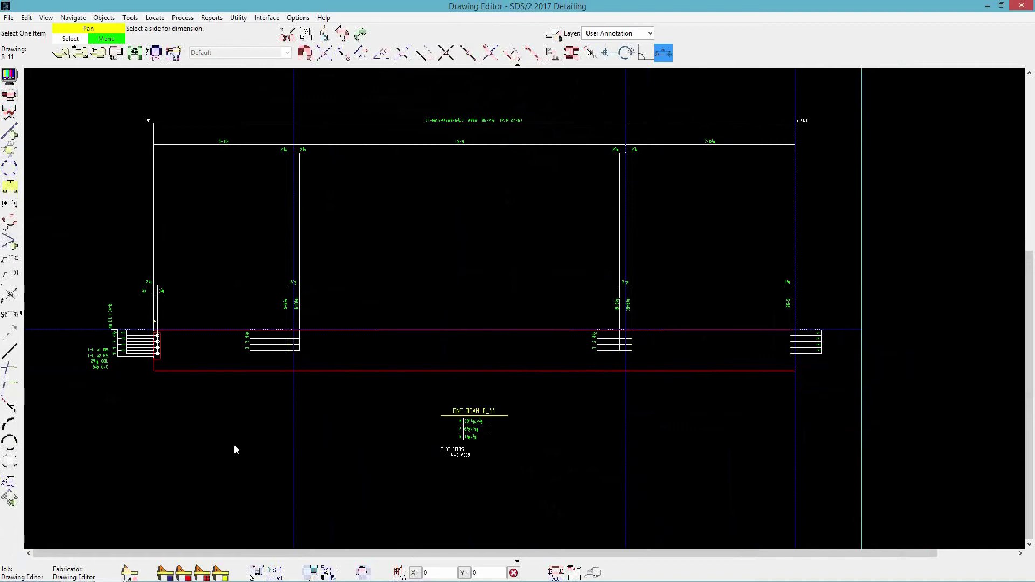
left_click(253, 372)
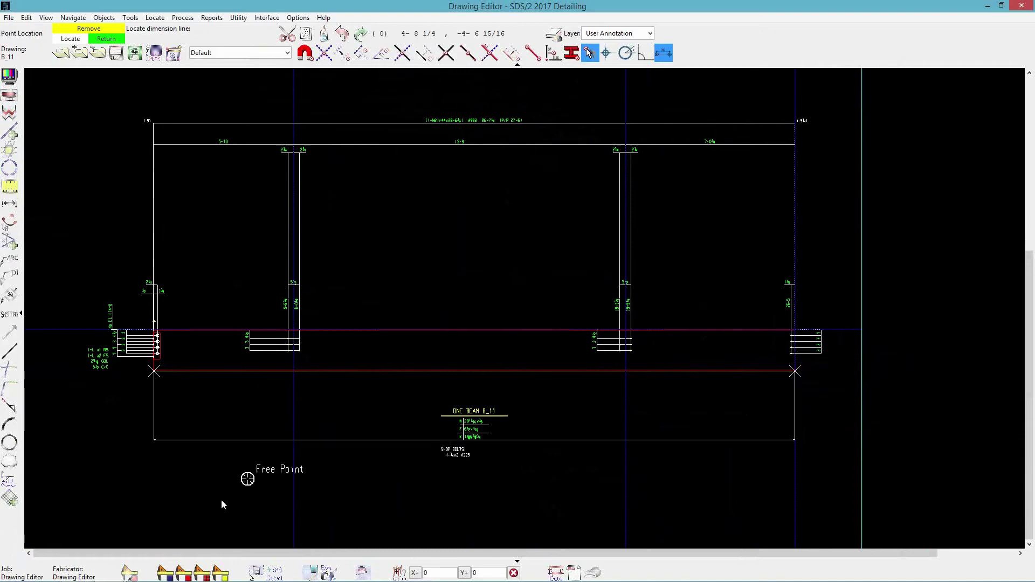
left_click(238, 399)
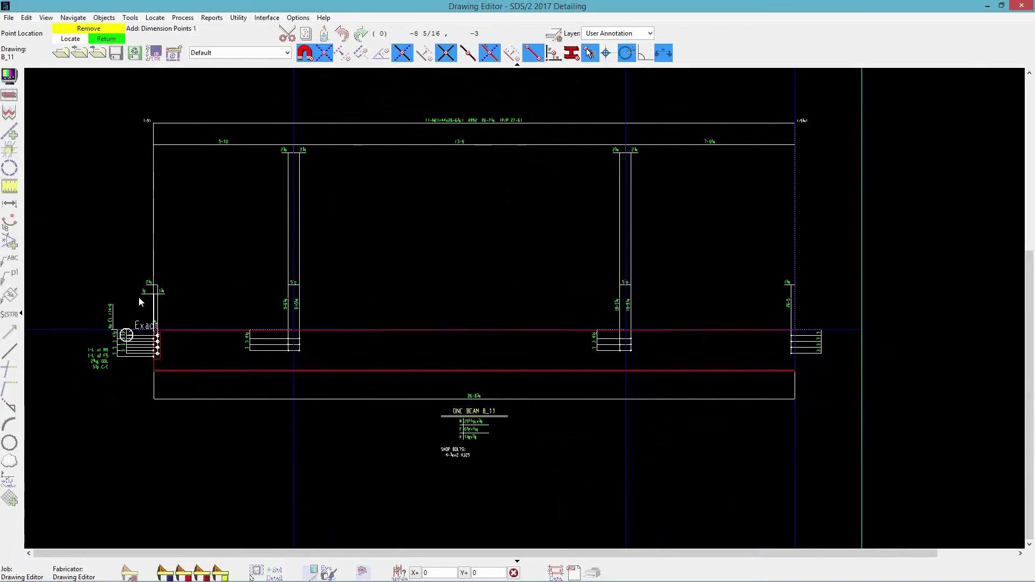
right_click(460, 464)
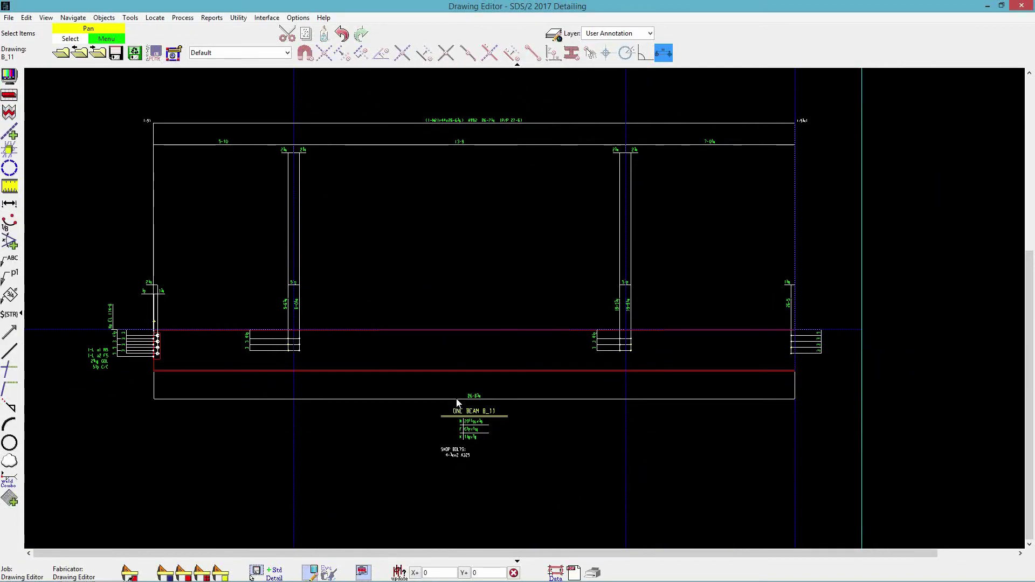
Step: Add a drag-off dimension to the vertical outer edge of the clip angle at the beam's left end, placed to its right
left_click(114, 22)
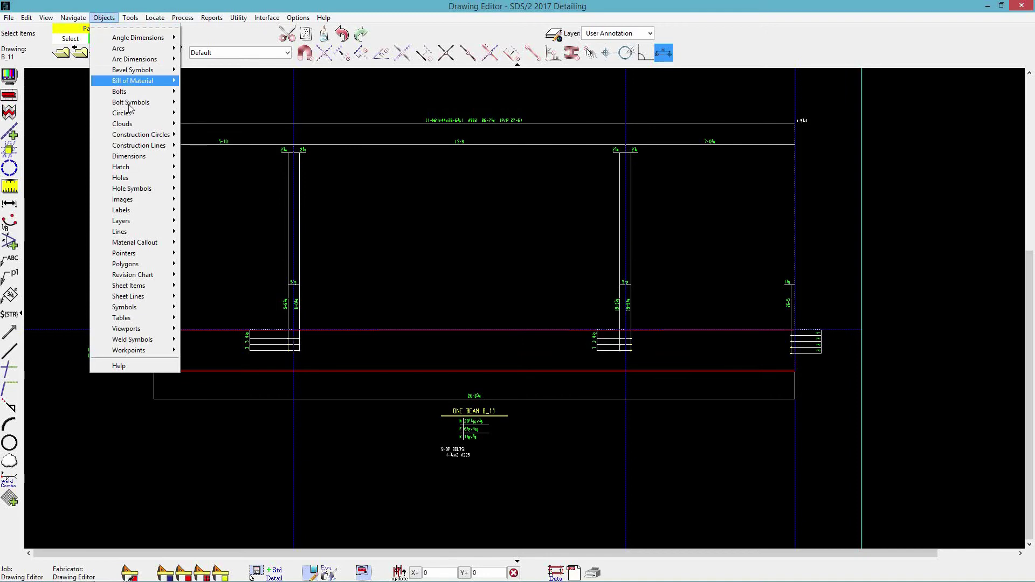
mouse_move(138, 158)
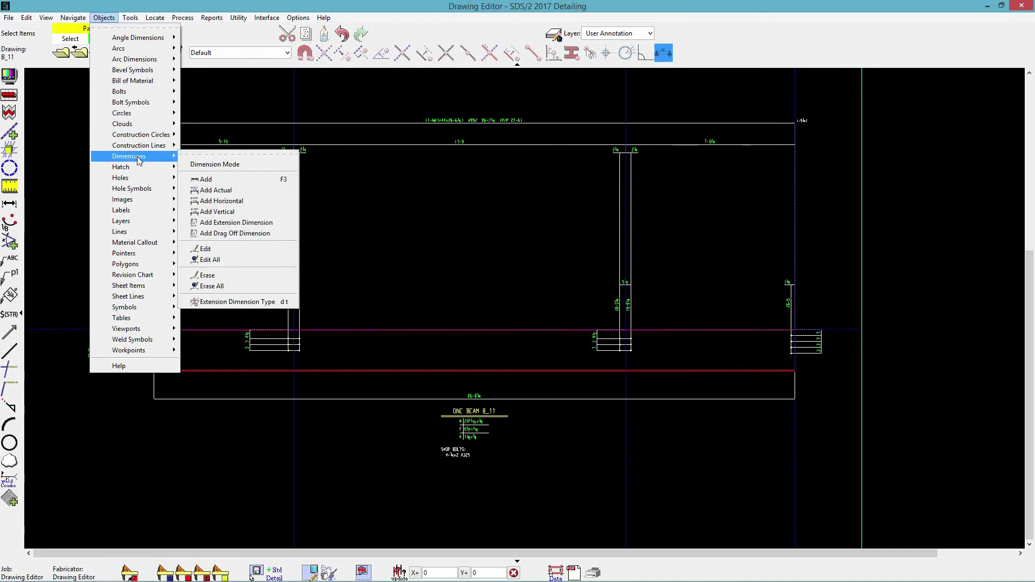
left_click(226, 236)
scroll(166, 364, "up", 2)
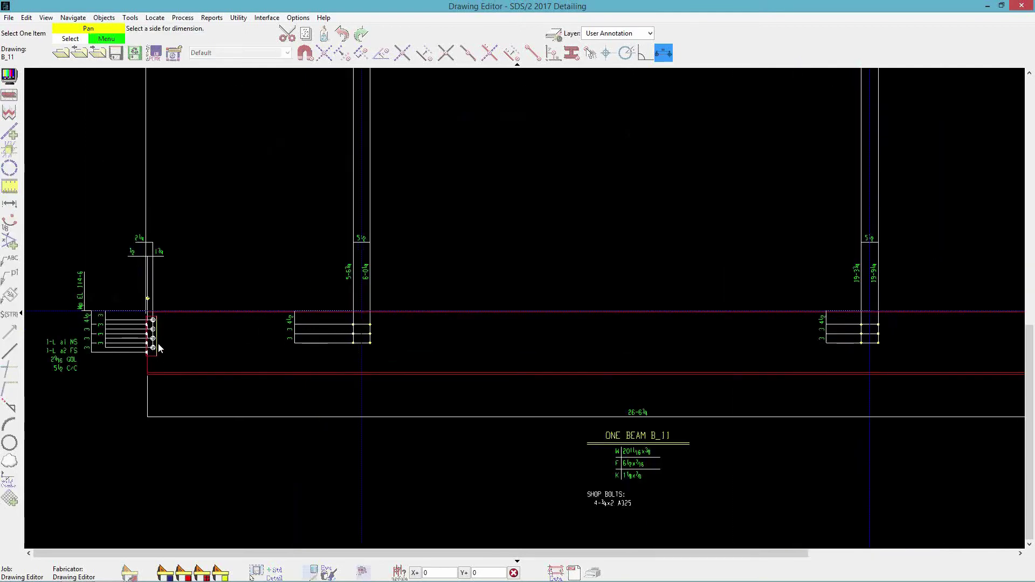
left_click(158, 345)
left_click(192, 343)
Step: Add drag-off dimensions to the short beam-end edge below the clip angle, placed far left, and to the beam's top edge, placed above
scroll(324, 444, "down", 1)
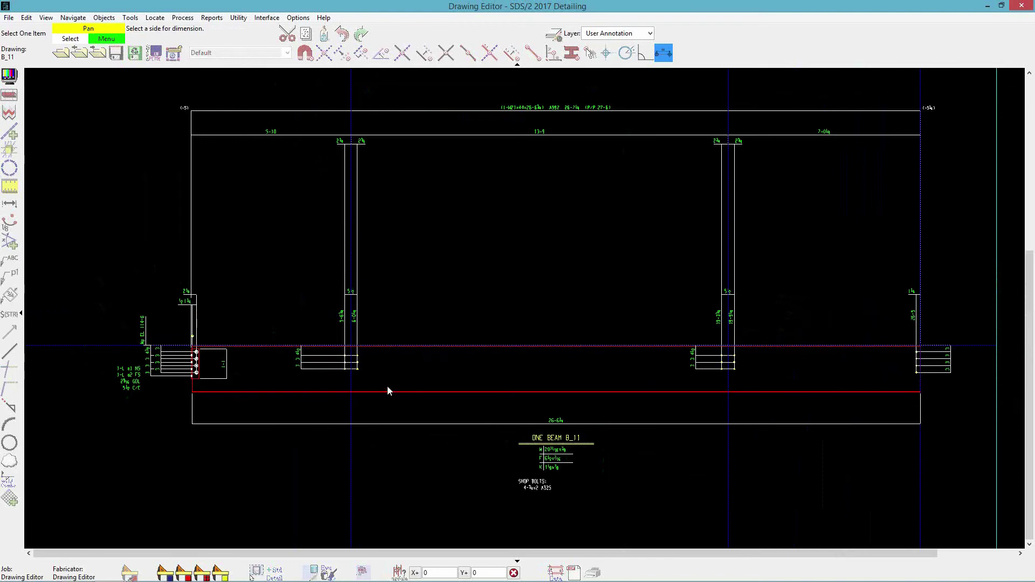
left_click(197, 392)
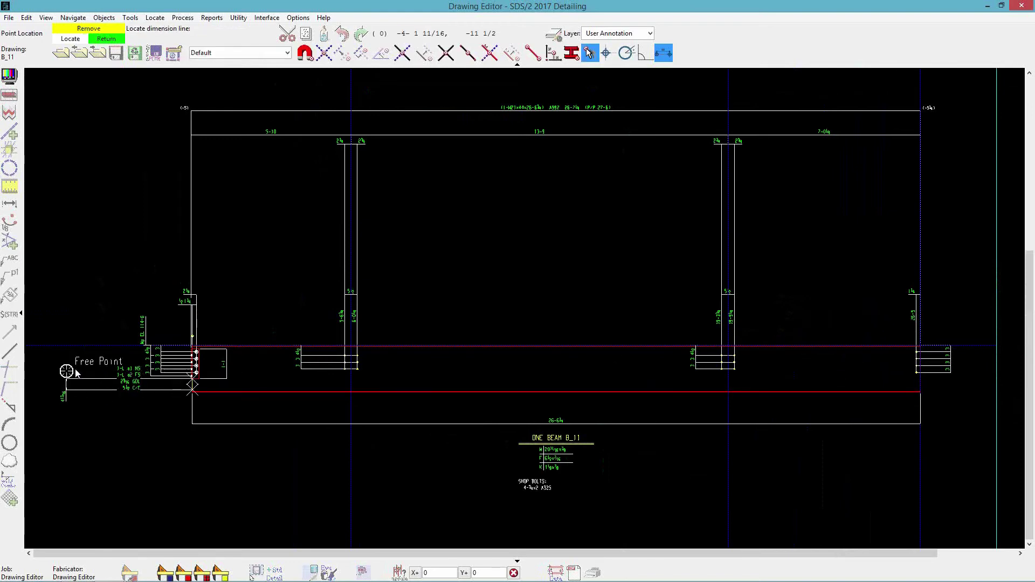
left_click(75, 368)
scroll(191, 361, "up", 2)
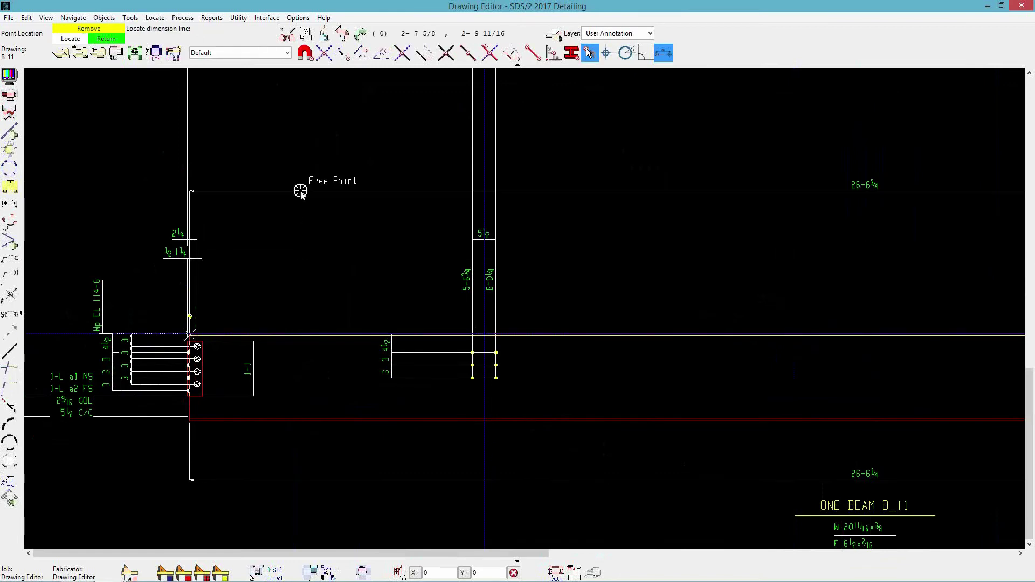
left_click(300, 192)
scroll(310, 304, "down", 2)
scroll(337, 357, "down", 2)
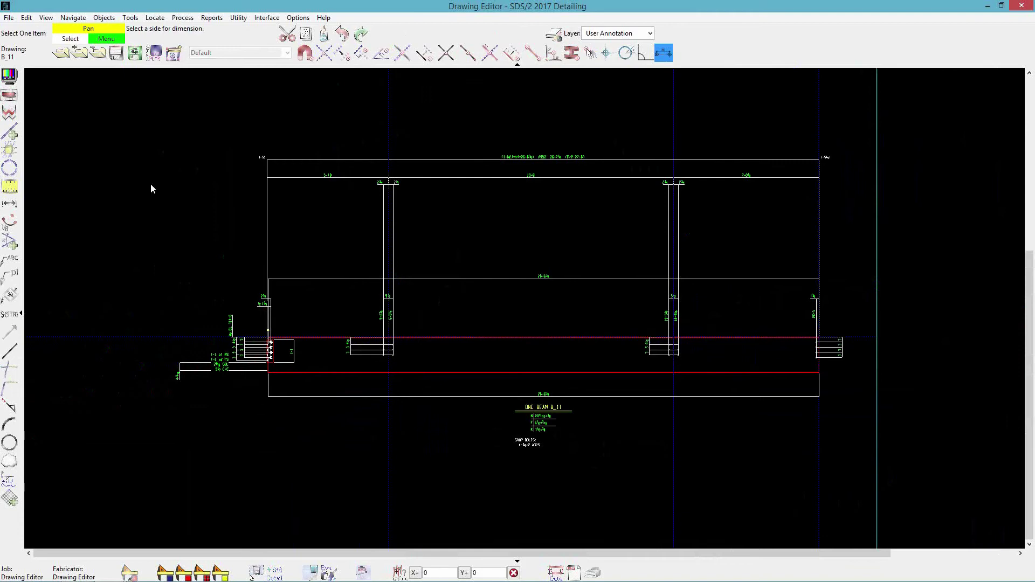
key("Escape")
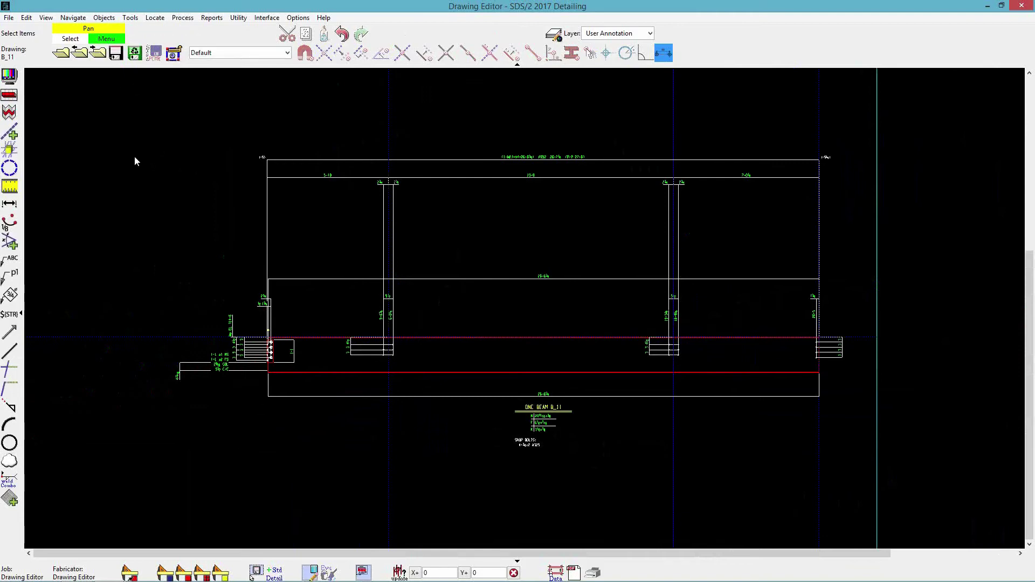
Step: Close the beam B_11 drawing and the Drawing Editor without saving the changes
left_click(10, 206)
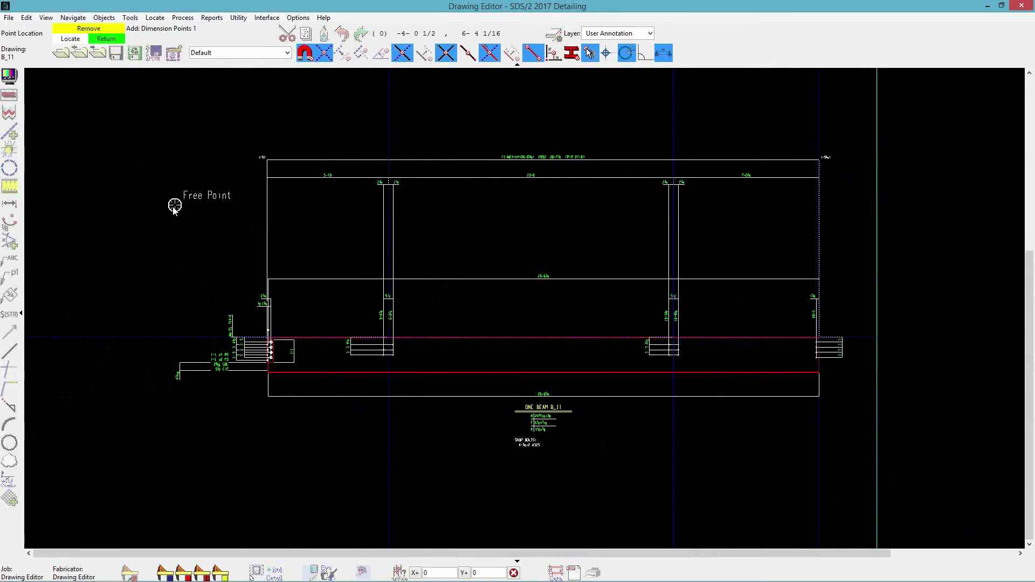
right_click(165, 192)
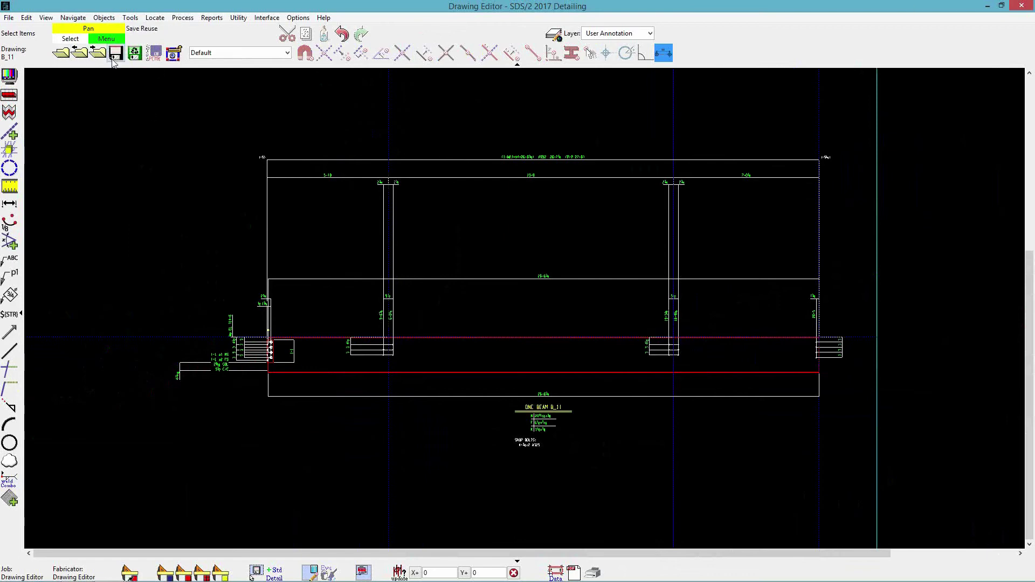
left_click(1022, 8)
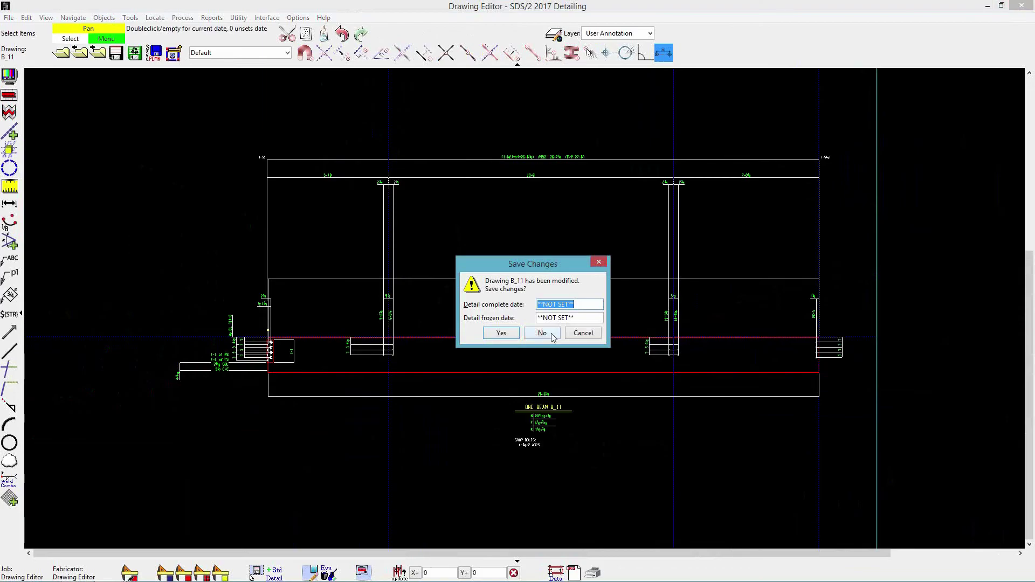
left_click(538, 335)
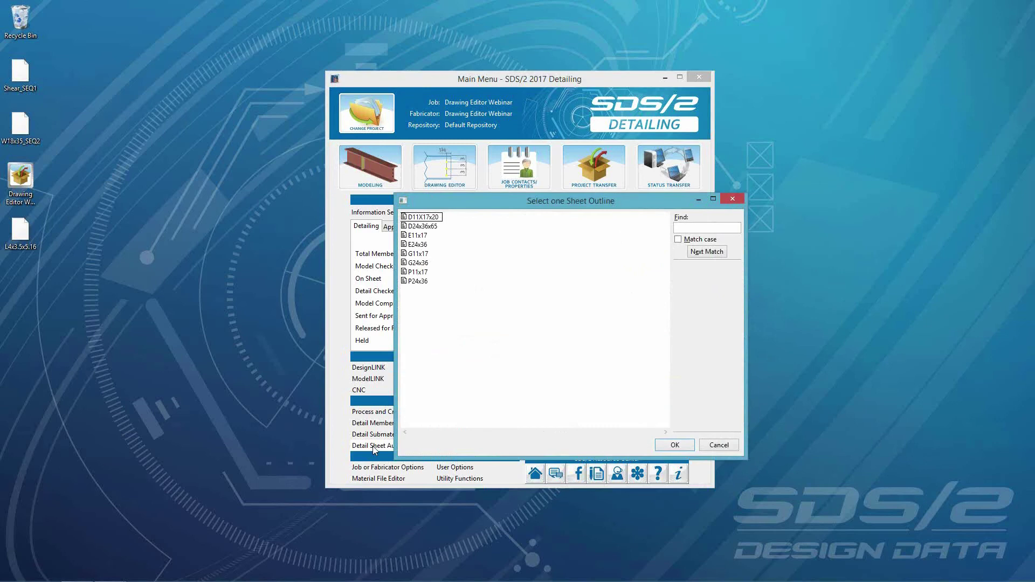
Step: Set up detail sheet autoloading with the D24x36x65 sheet outline, accepting the current sheet naming, placement and piecemark renaming options
left_click(427, 226)
left_click(674, 445)
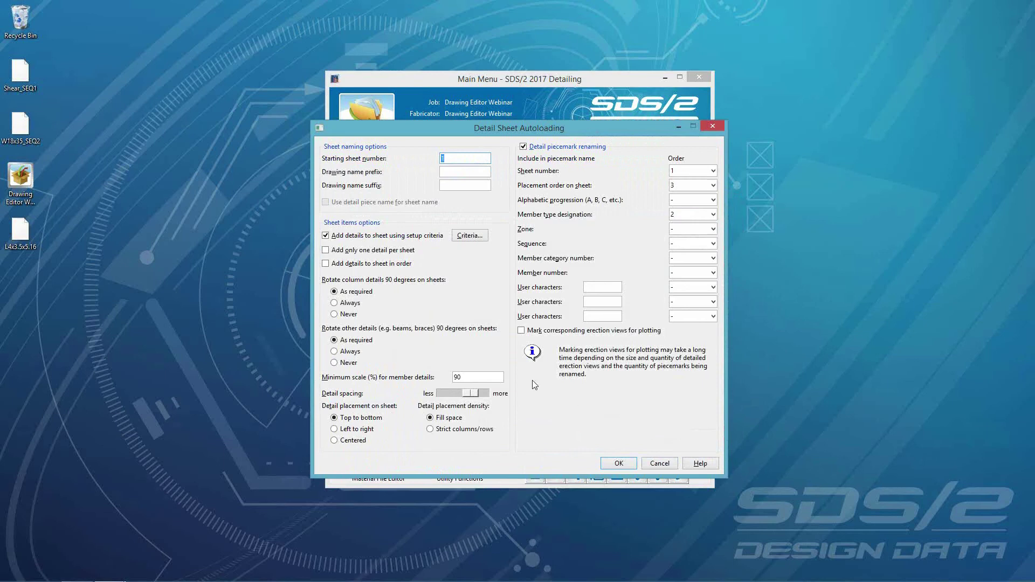
left_click(618, 464)
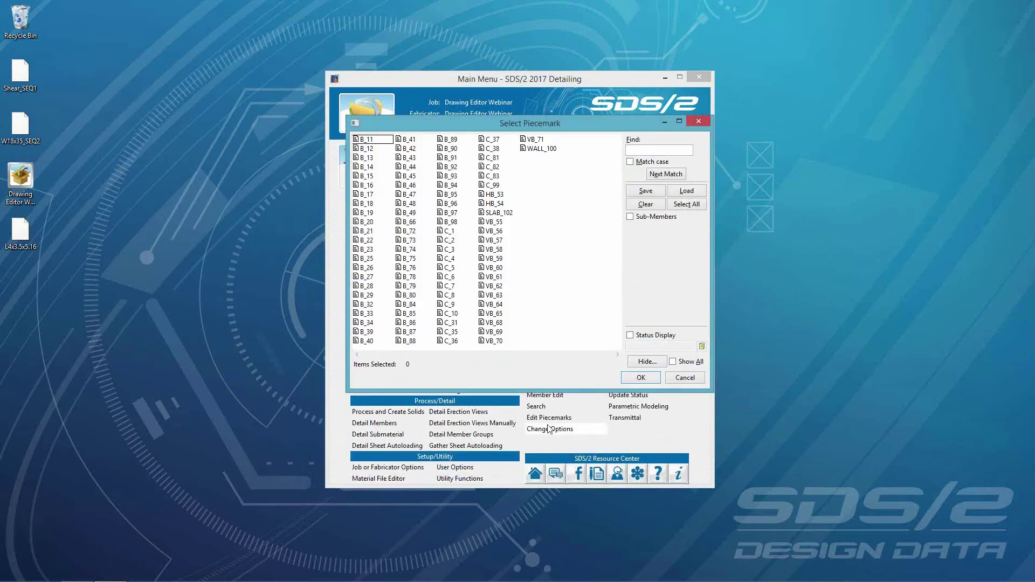
Step: Filter the piecemarks with the W18x35_SEQ2 status file from the Desktop and autoload beams B_18, B_19 and B_20
left_click(630, 335)
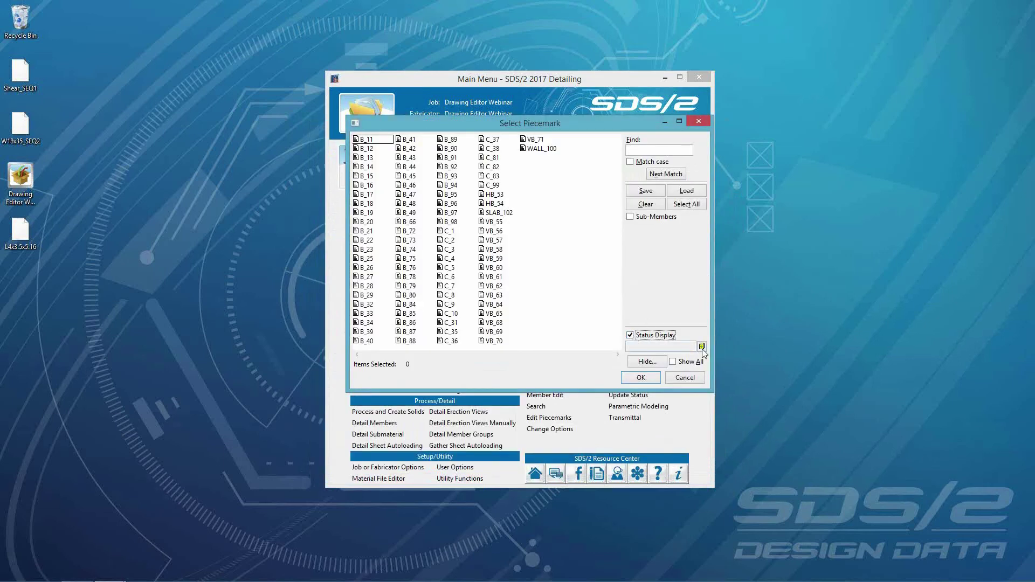
left_click(702, 347)
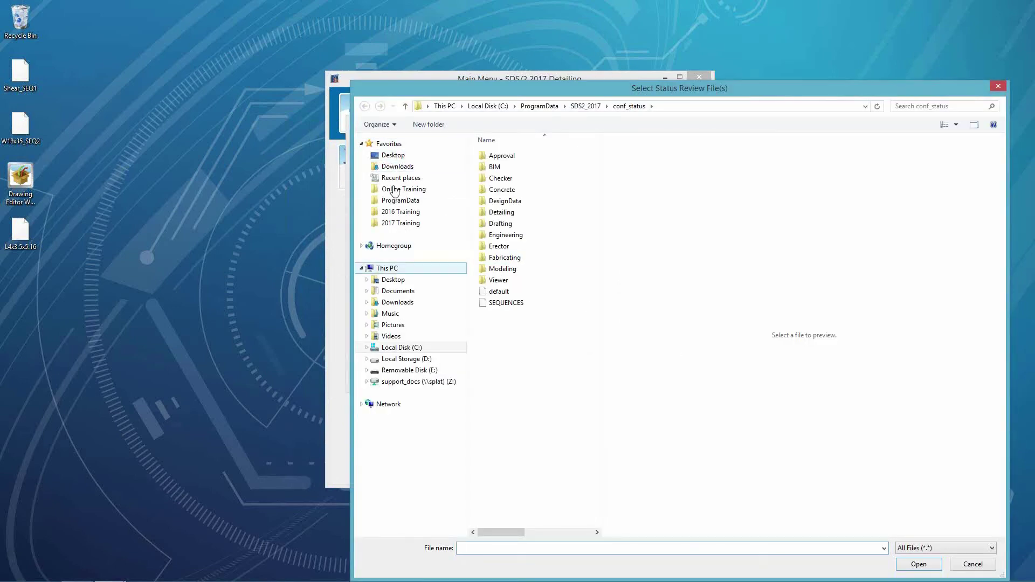
left_click(393, 279)
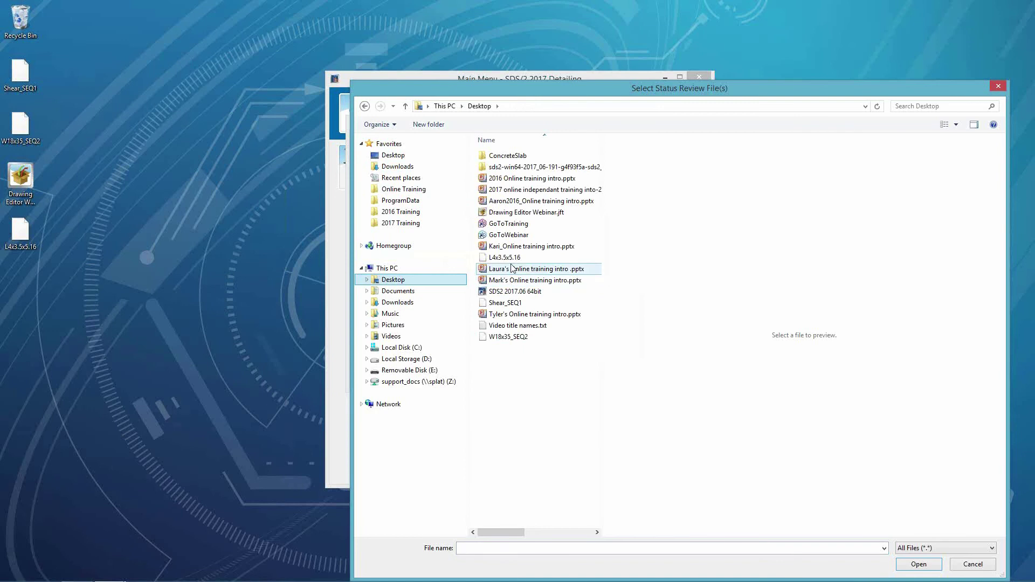
left_click(515, 338)
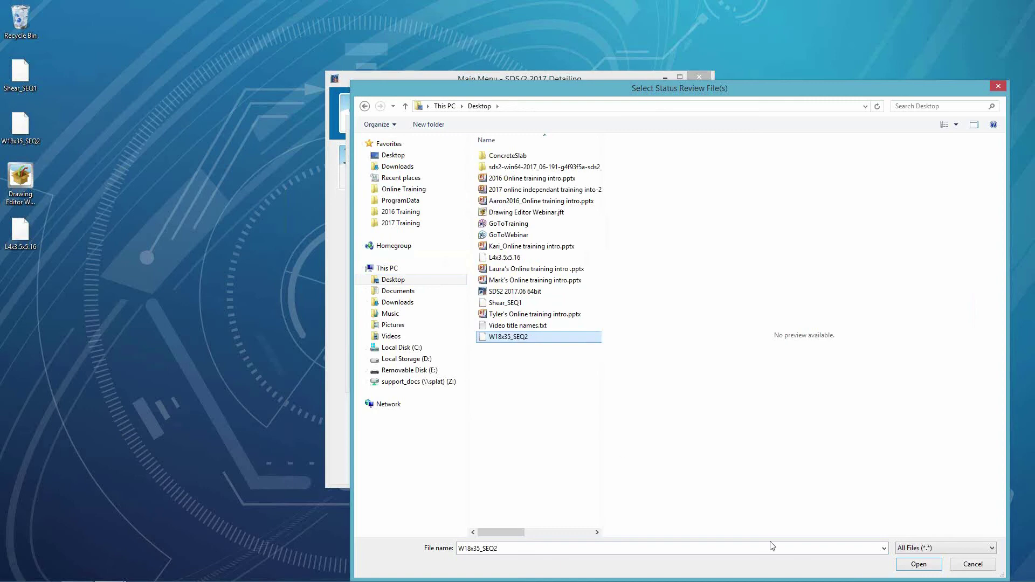
left_click(920, 564)
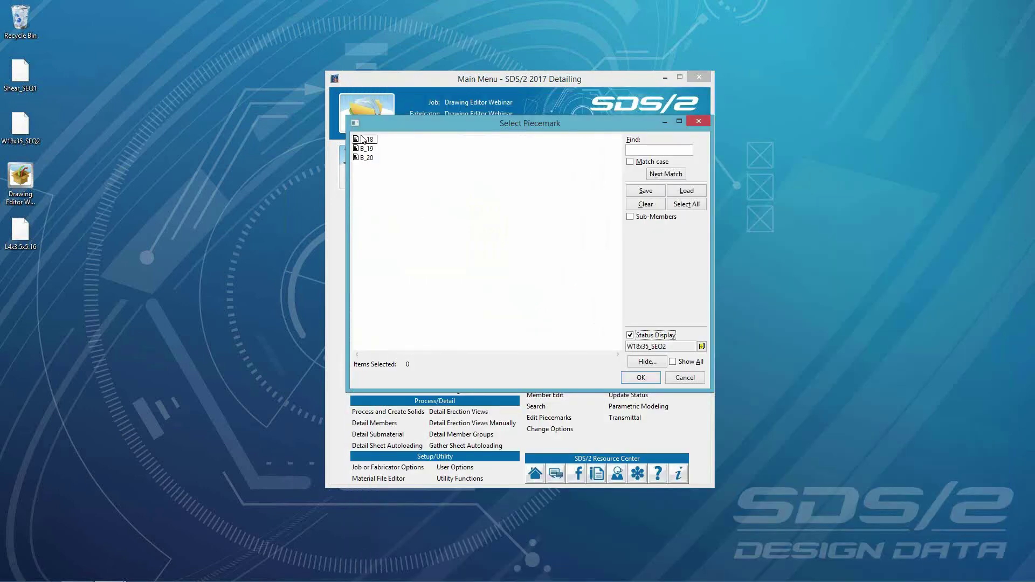
left_click_drag(363, 140, 366, 158)
left_click(632, 377)
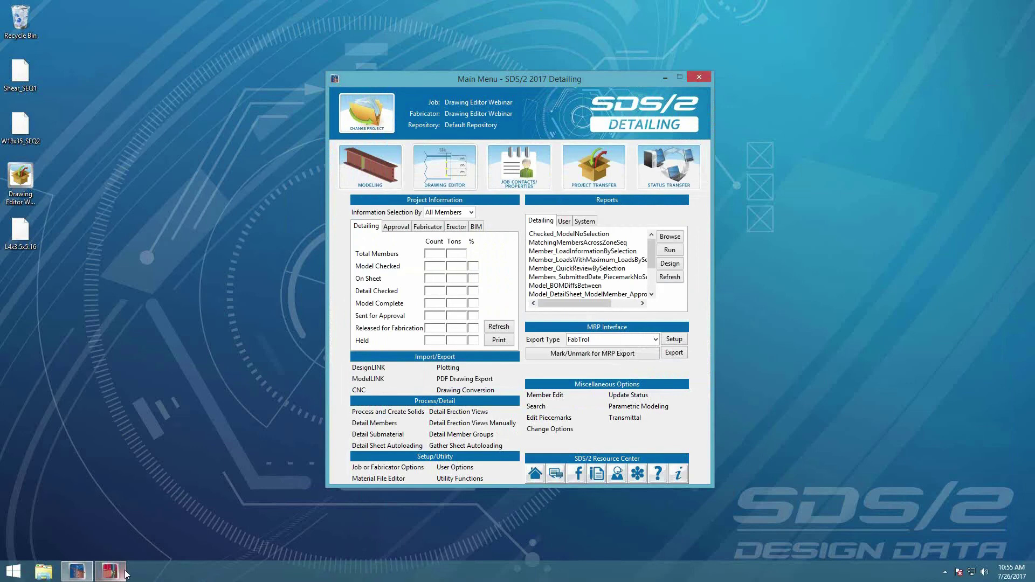
Step: Open detail sheet 1 in the Drawing Editor and examine its bill of material and beam details
left_click(460, 165)
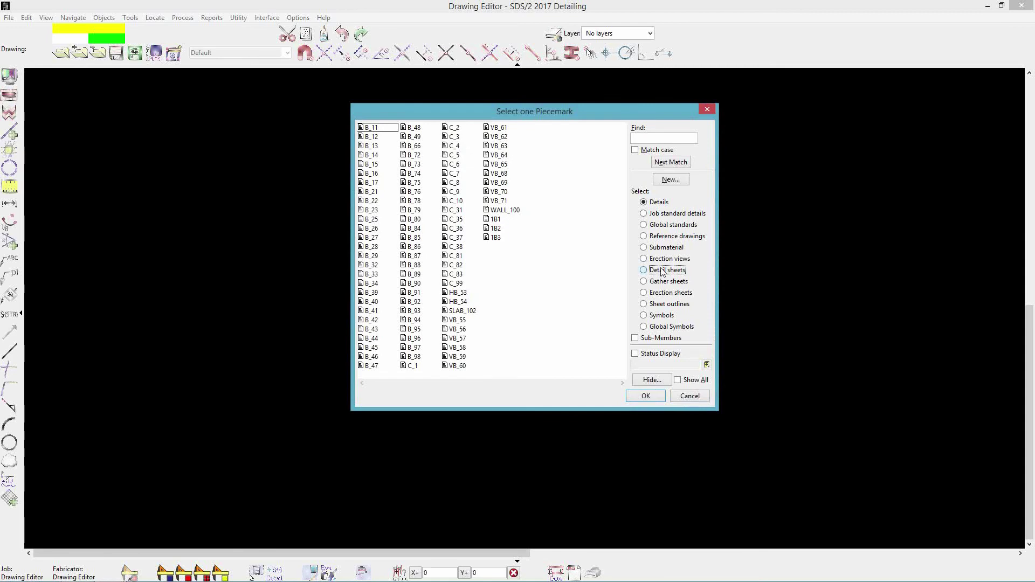
left_click(643, 270)
double_click(369, 128)
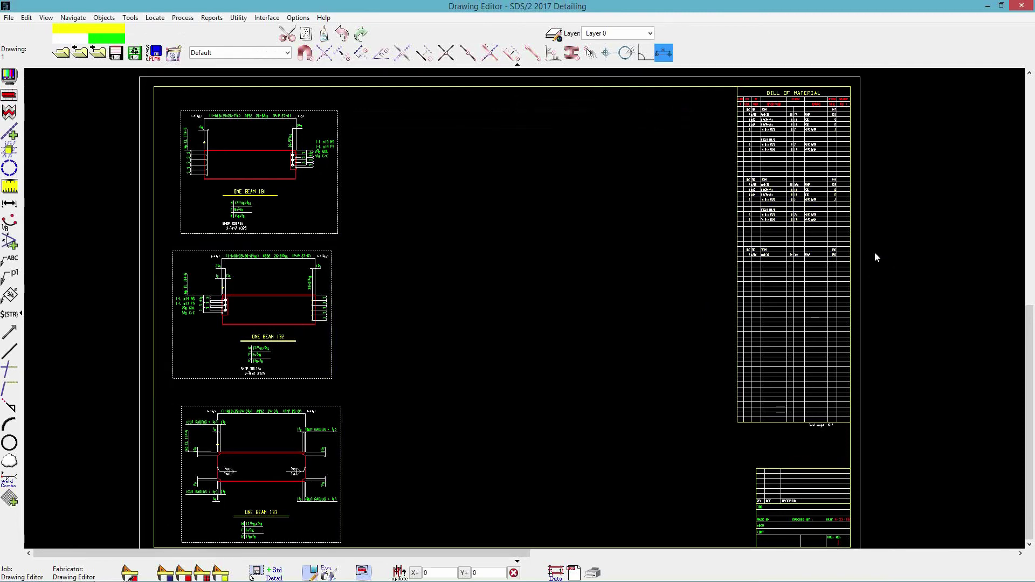
scroll(875, 258, "up", 3)
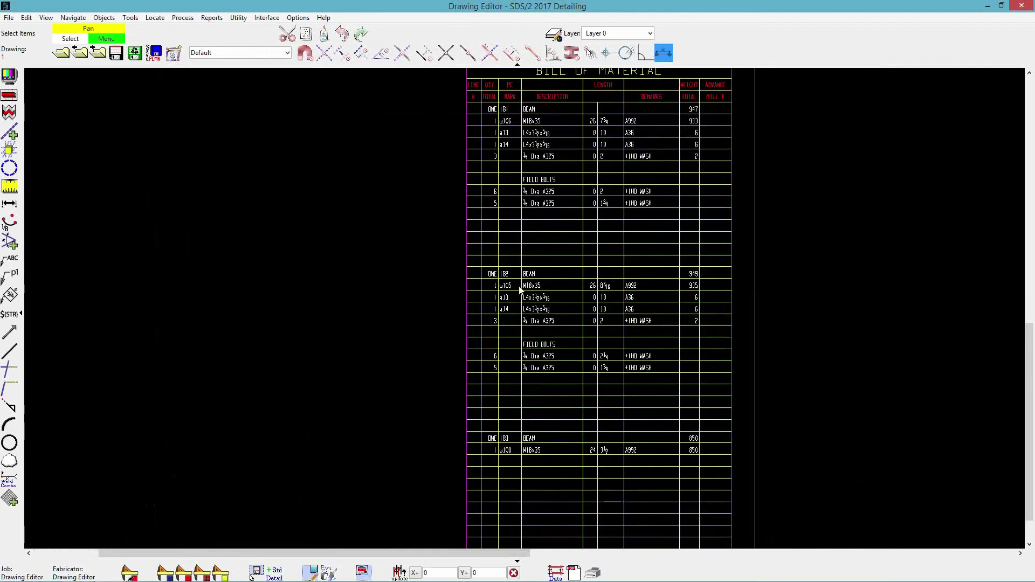
scroll(490, 468, "down", 3)
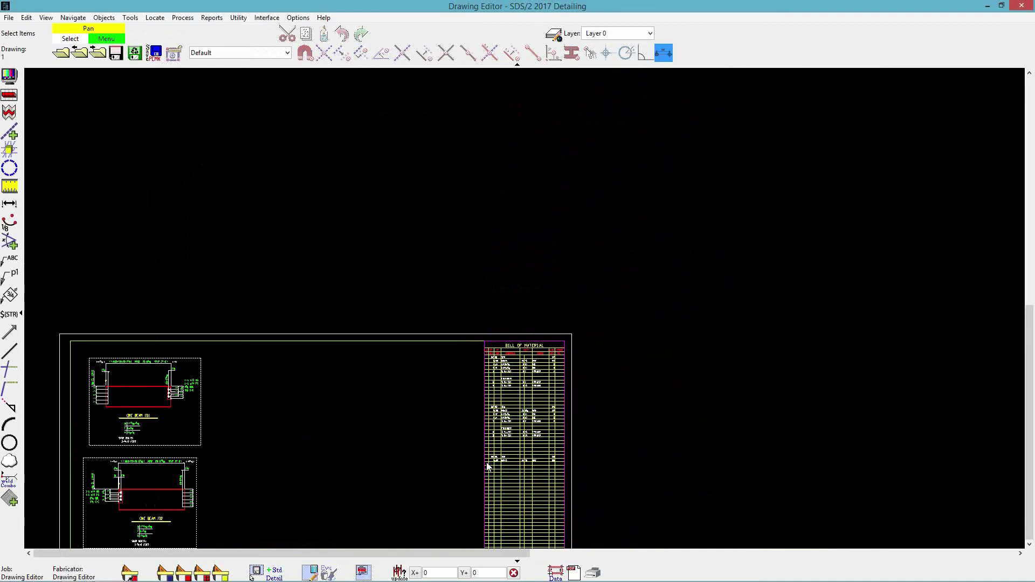
middle_click(445, 276)
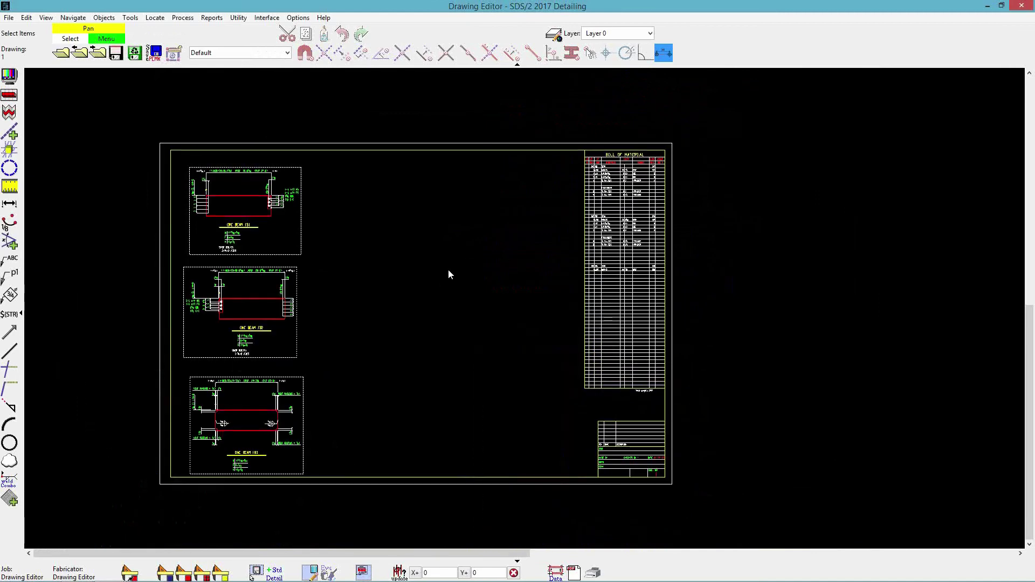
Step: Save sheet 1 with Save Reuse, discarding sheet revisions and sheet items and naming the next drawing 2
left_click(135, 52)
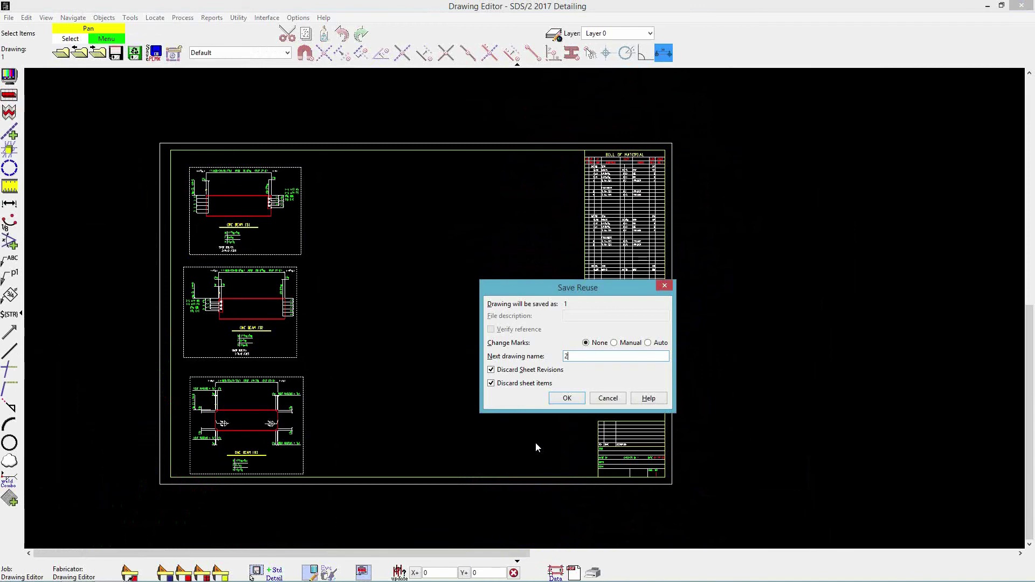
key("Return")
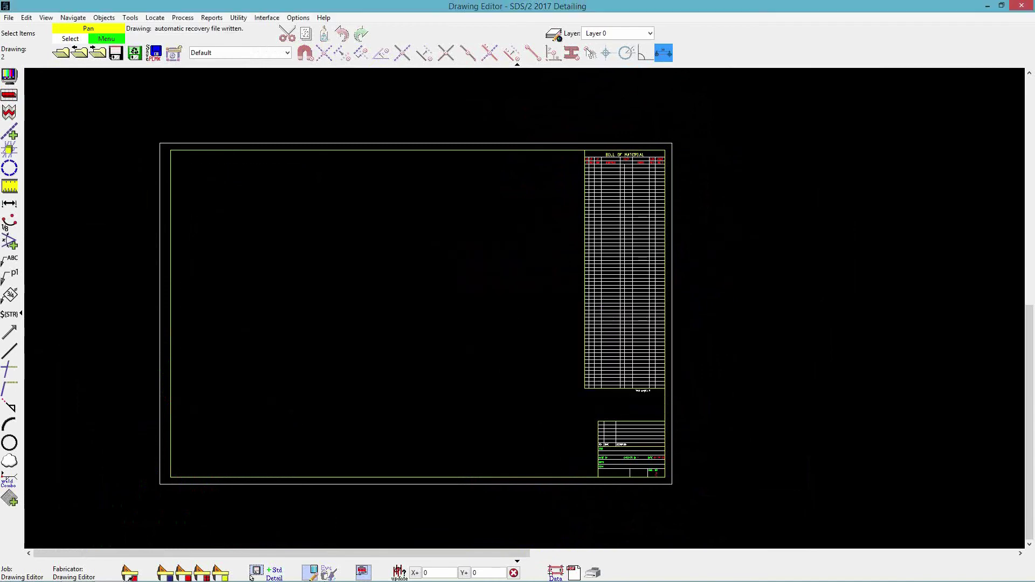
Step: Start adding sheet items to sheet 2 and choose beam details B_11 through B_14
left_click(363, 571)
mouse_move(364, 140)
left_mouse_down()
mouse_move(364, 192)
mouse_move(365, 155)
mouse_move(353, 145)
left_mouse_up()
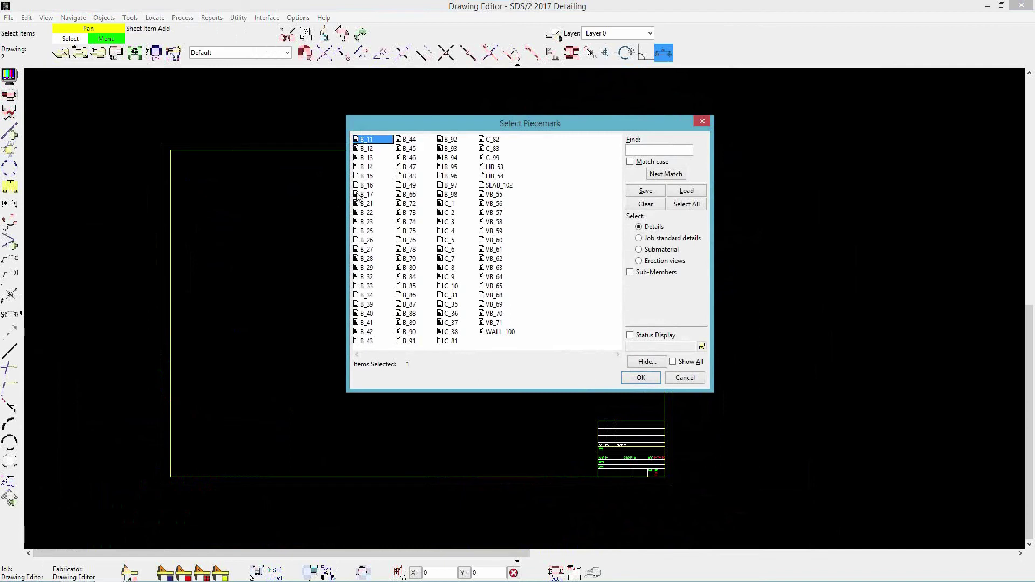
left_click(363, 167, "shift")
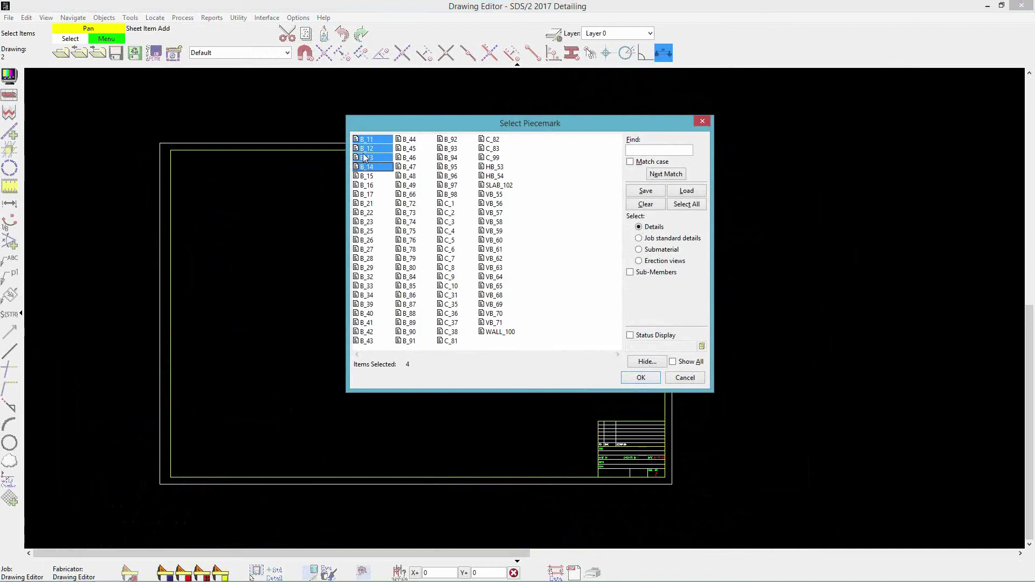
left_click(369, 140)
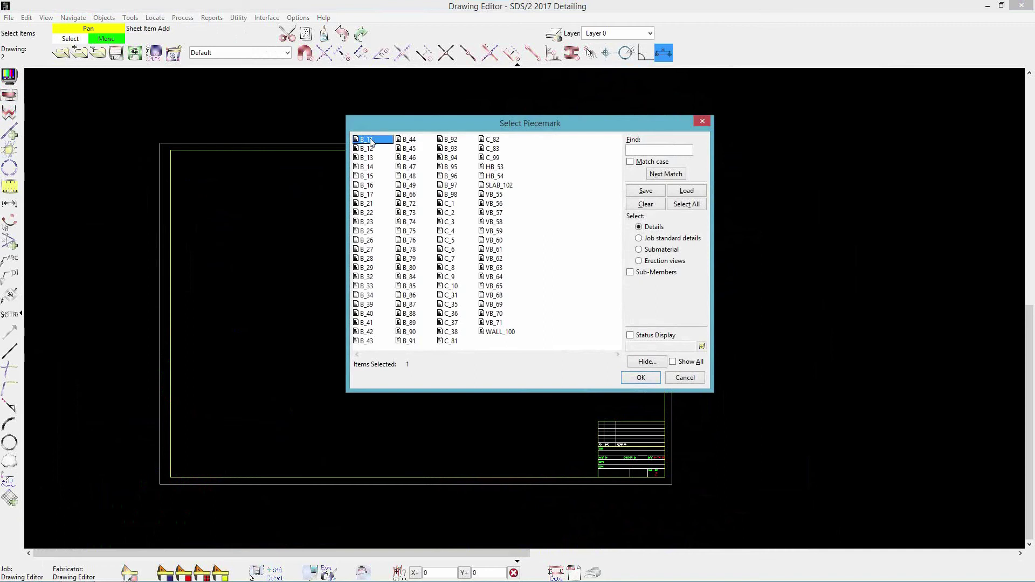
left_click_drag(370, 142, 376, 173)
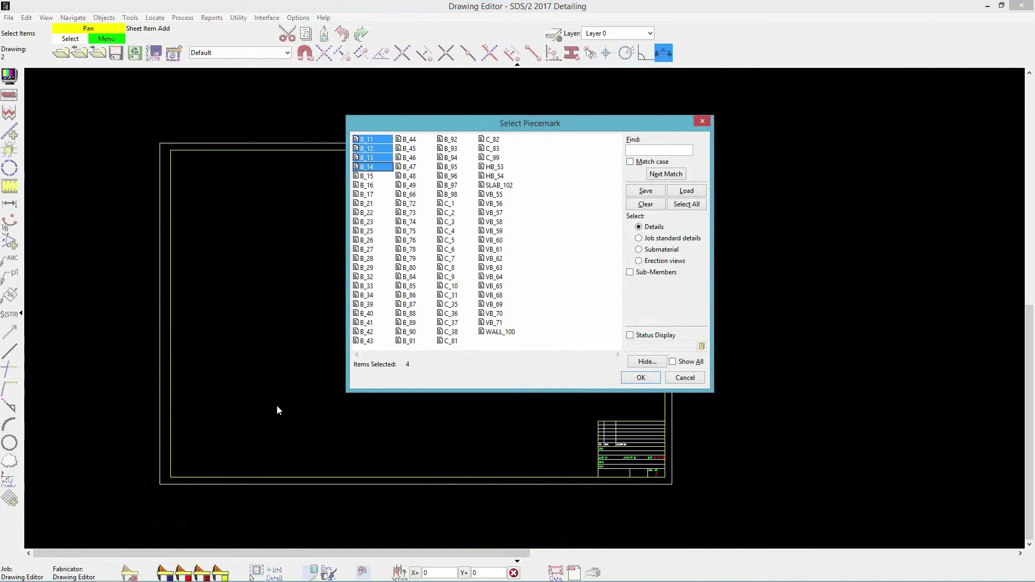
left_click(641, 379)
Step: Place B_11, B_12 and B_13 down the sheet's left column and B_14 at the top of the second column
left_click(180, 264)
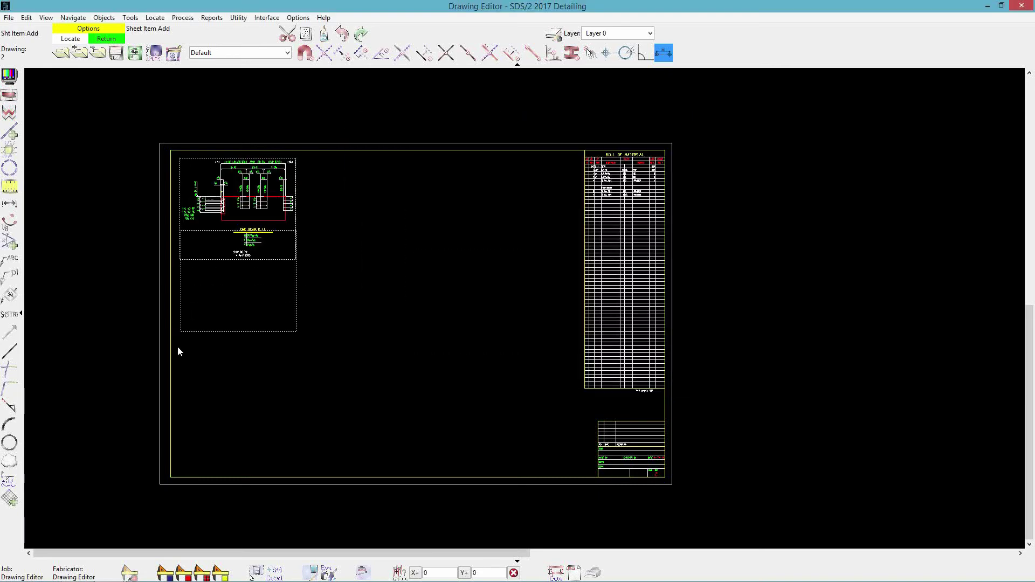
left_click(182, 369)
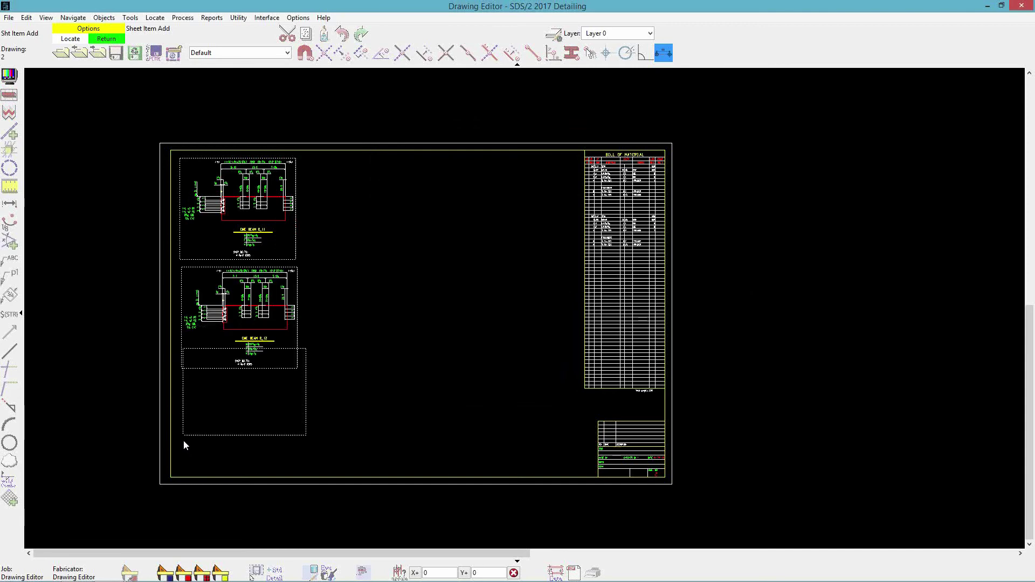
left_click(178, 469)
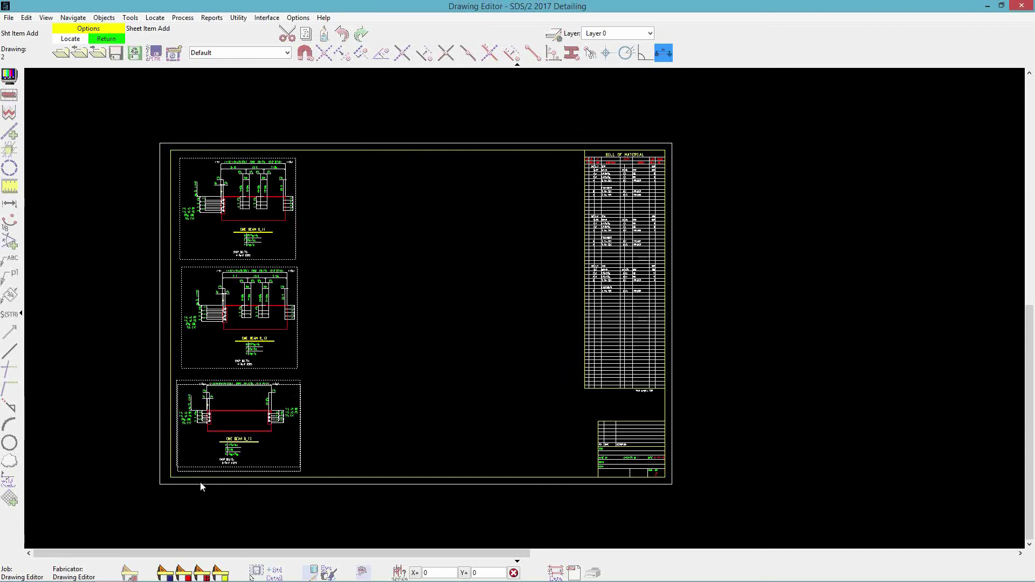
left_click(307, 244)
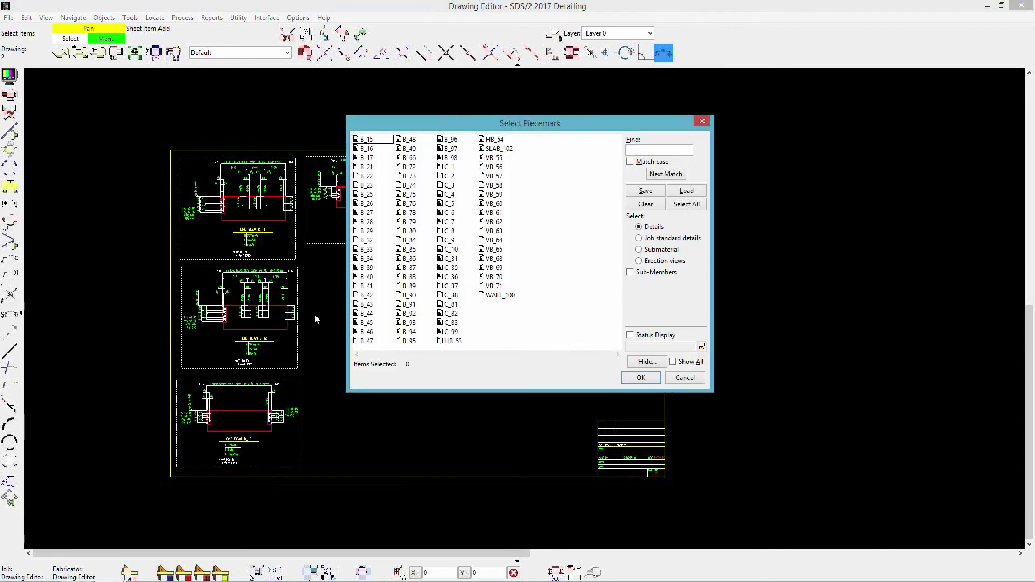
Step: Choose details B_15, B_16, B_17 and B_21, place B_15 below B_14, and dismiss the bill-line alert
left_click_drag(366, 140, 371, 173)
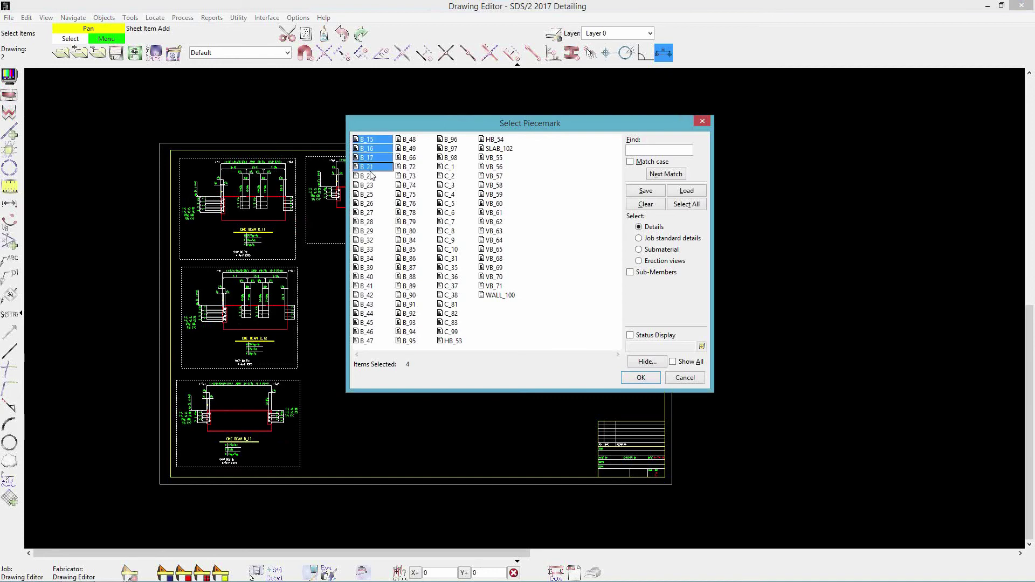
left_click(649, 380)
left_click(305, 392)
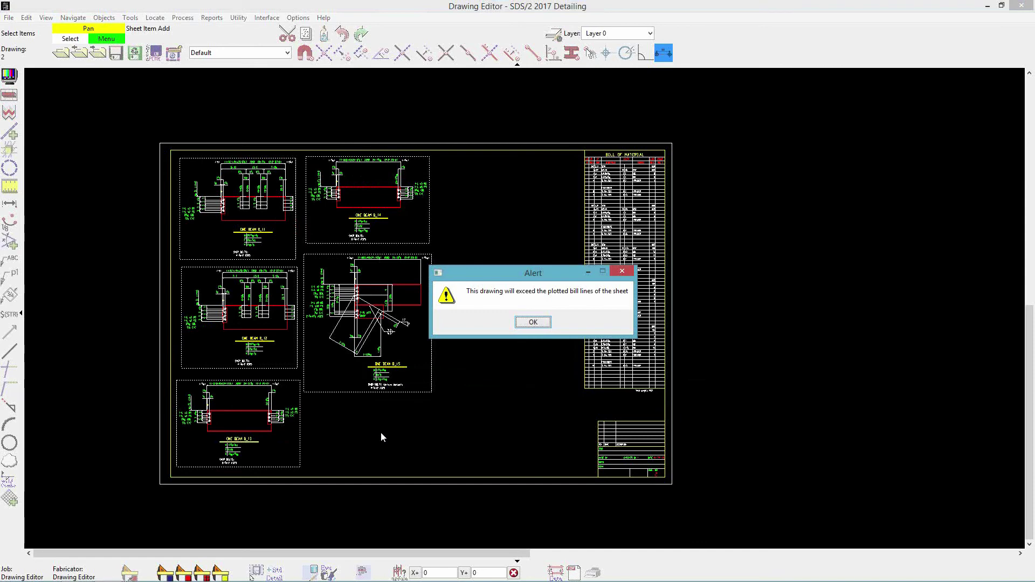
left_click_drag(534, 273, 448, 196)
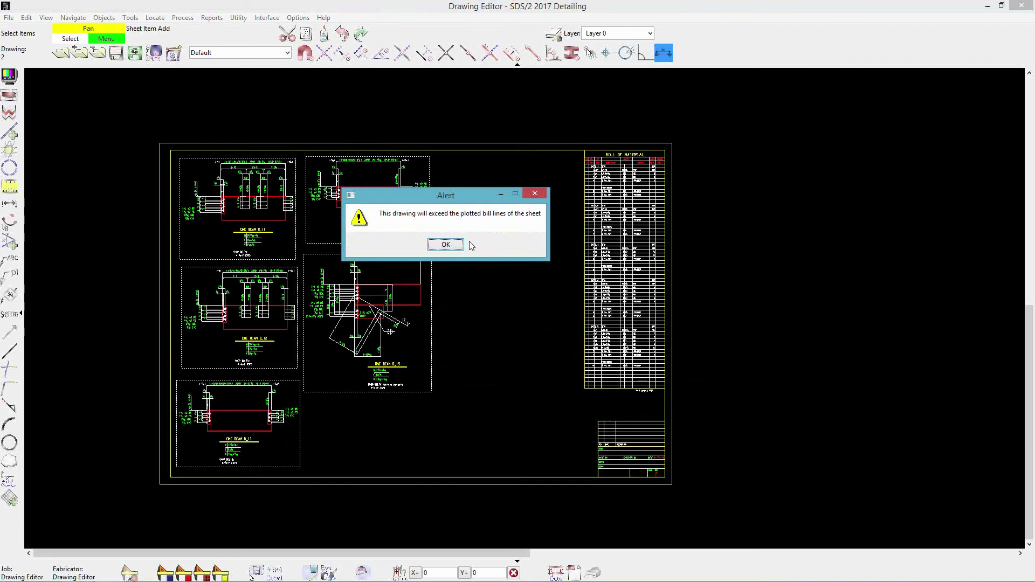
left_click(445, 245)
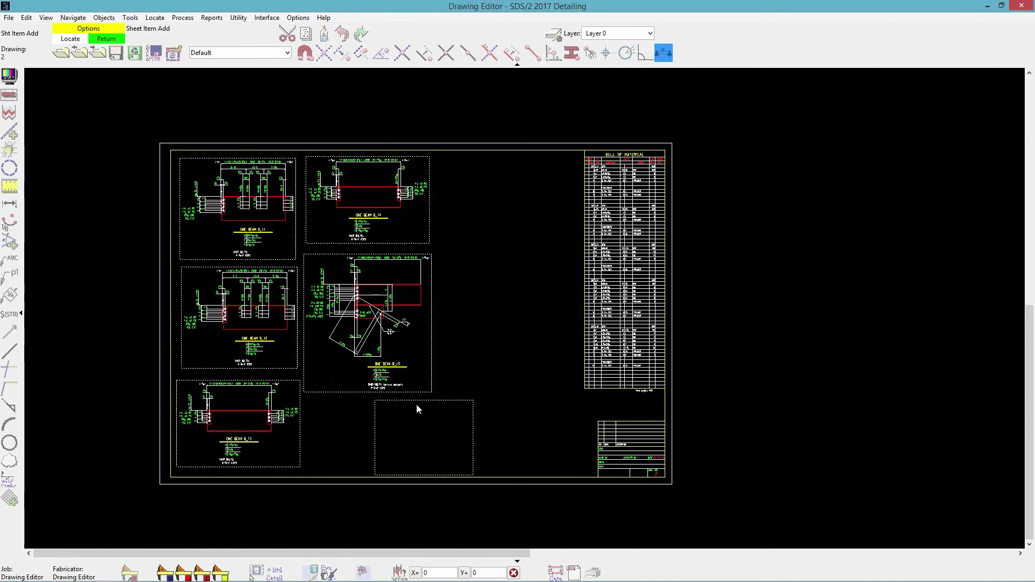
Step: Place B_17 at the top of the third column, dismiss the alert, and move the piecemark dialog off the bill of material
left_click(462, 241)
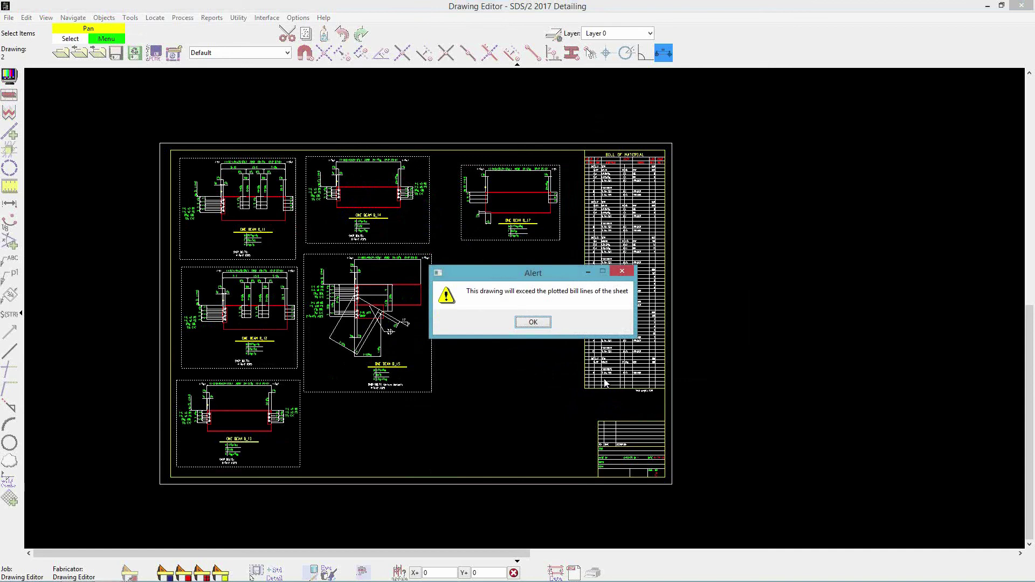
left_click(533, 323)
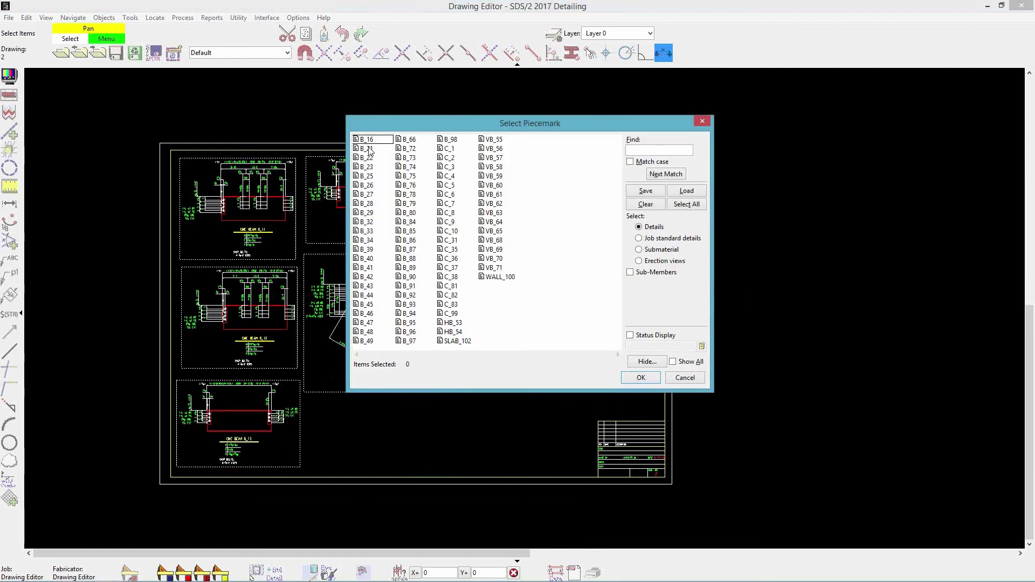
left_click_drag(425, 120, 557, 332)
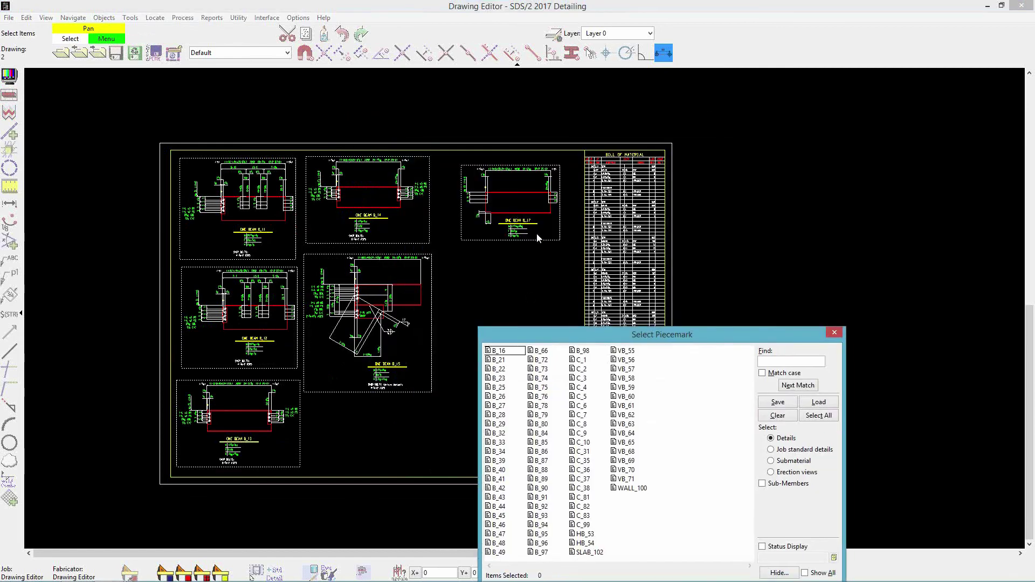
left_click_drag(629, 332, 309, 230)
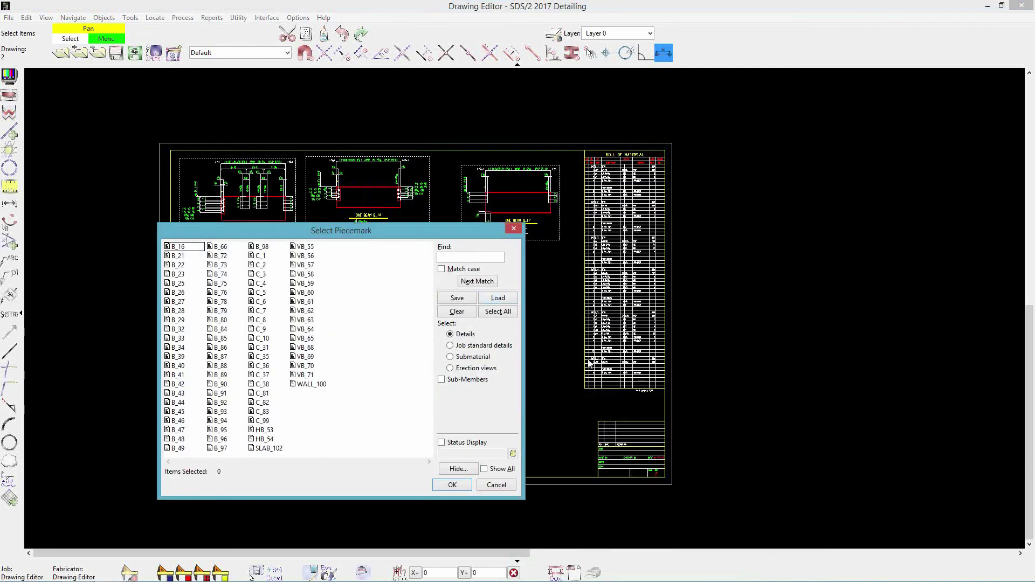
Step: Finish adding details to sheet 2 without choosing more piecemarks and examine its bill of material and overall layout
left_click(463, 487)
scroll(564, 314, "up", 4)
scroll(654, 397, "down", 2)
scroll(658, 419, "up", 2)
scroll(658, 419, "up", 2)
scroll(658, 419, "down", 1)
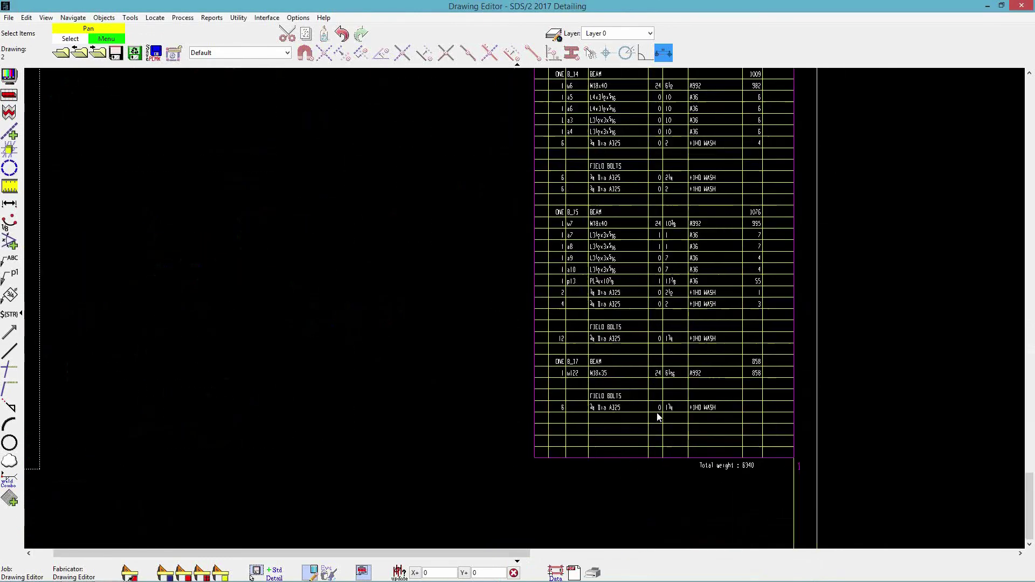
scroll(658, 418, "up", 1)
scroll(658, 418, "down", 3)
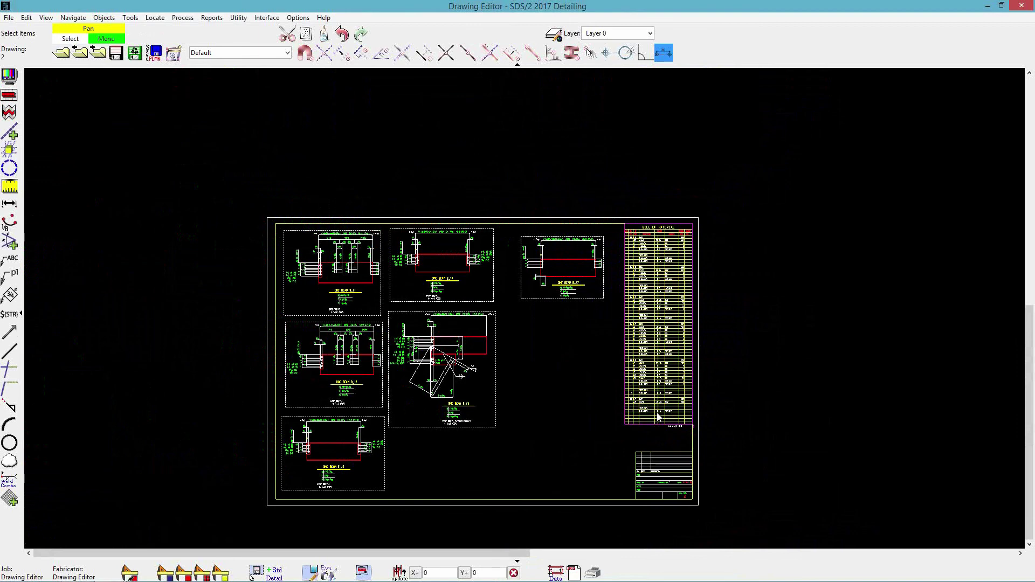
scroll(658, 415, "up", 1)
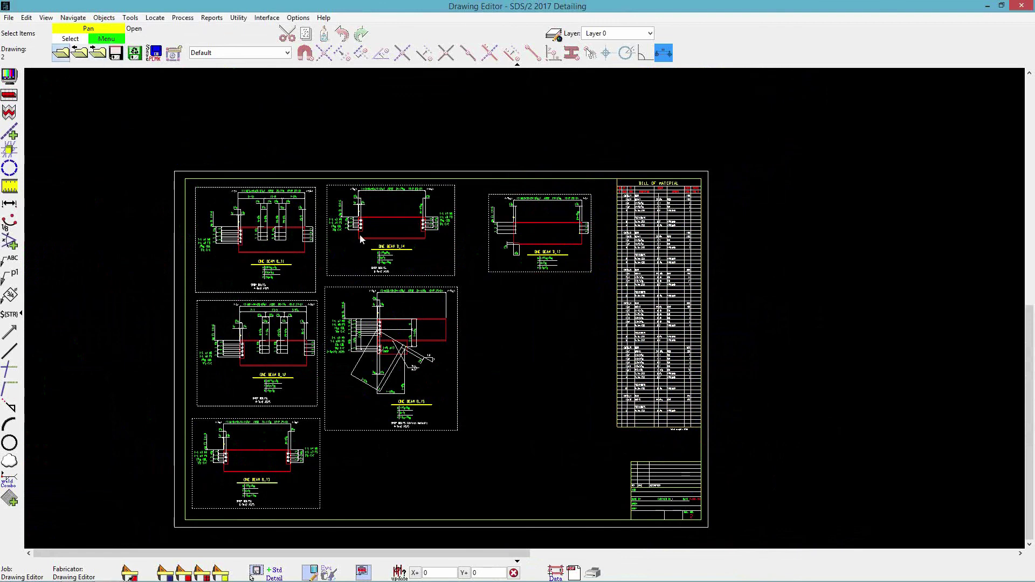
Step: Create a new gather sheet named G1 using the G24x36 sheet outline
left_click(61, 53)
left_click(654, 329)
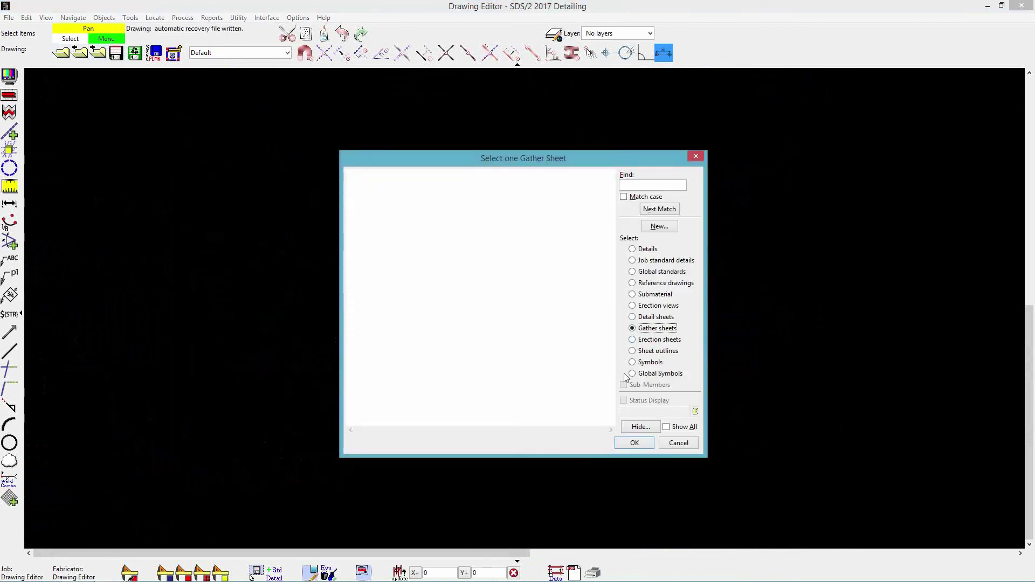
left_click(660, 226)
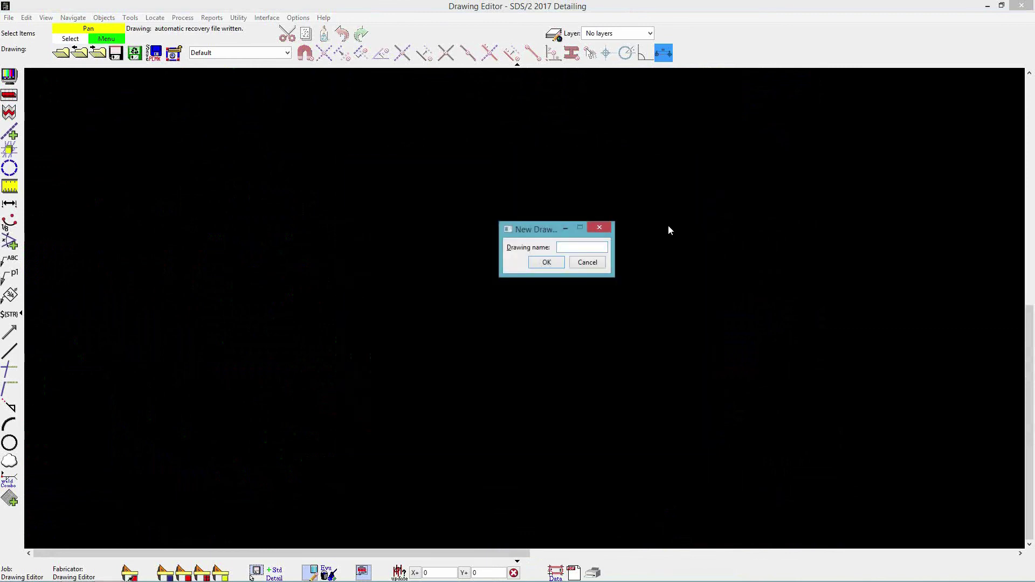
type("G1")
left_click(545, 262)
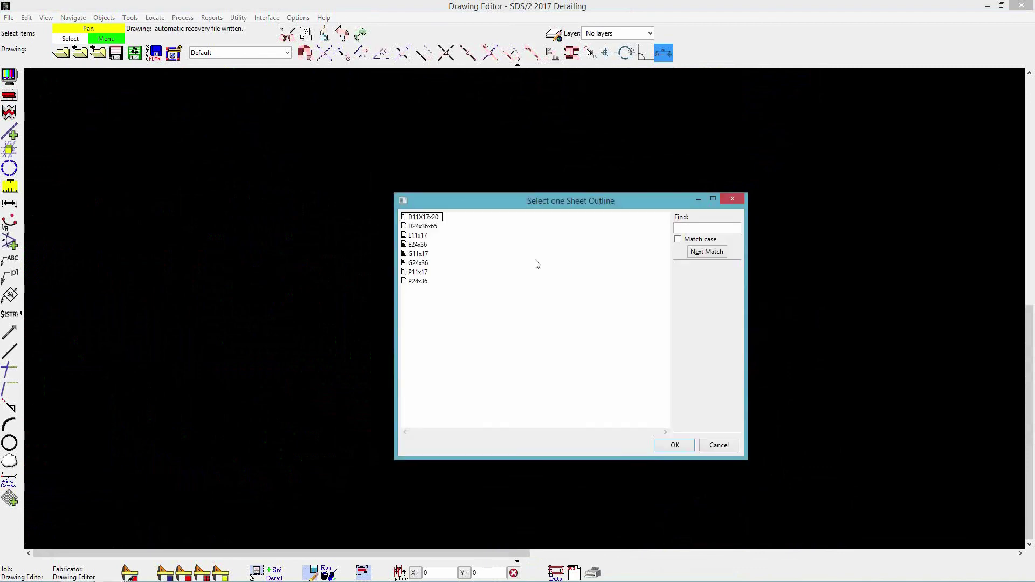
left_click(422, 264)
left_click(678, 444)
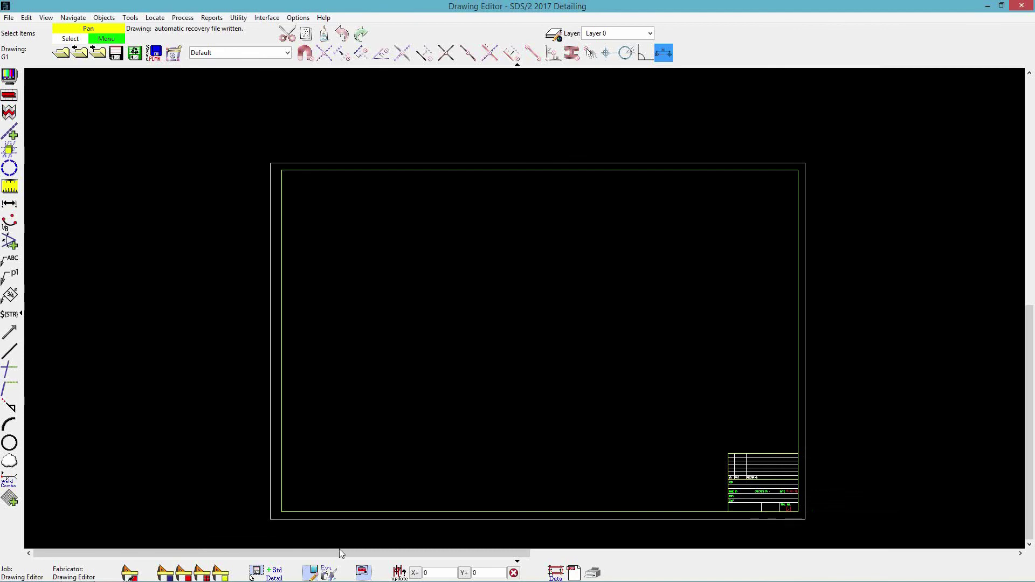
Step: Start adding submaterial to gather sheet G1, filter it with the status review file L4x3.5x5.16, and choose all filtered items
left_click(364, 572)
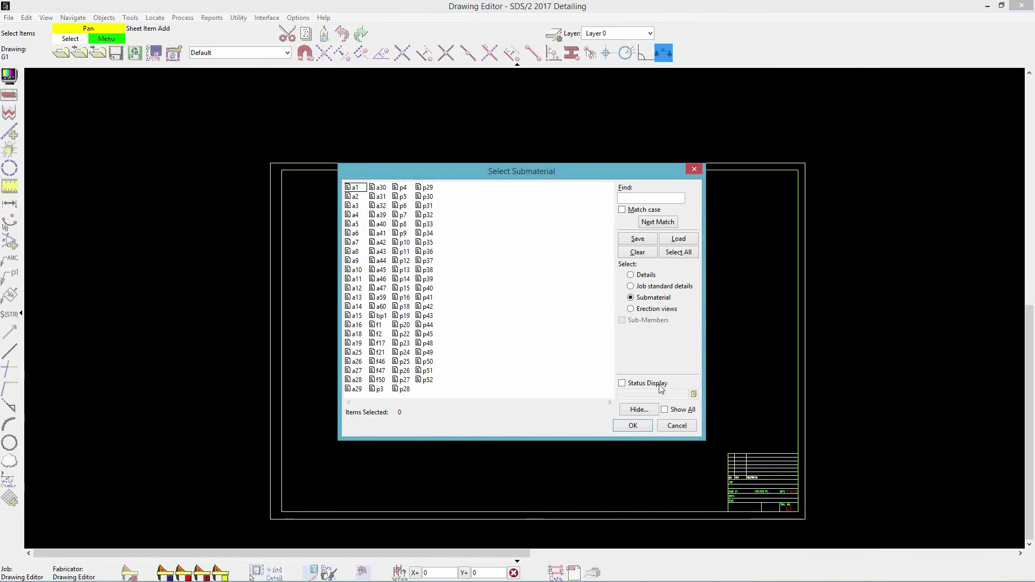
left_click(623, 383)
left_click(694, 395)
left_click(385, 154)
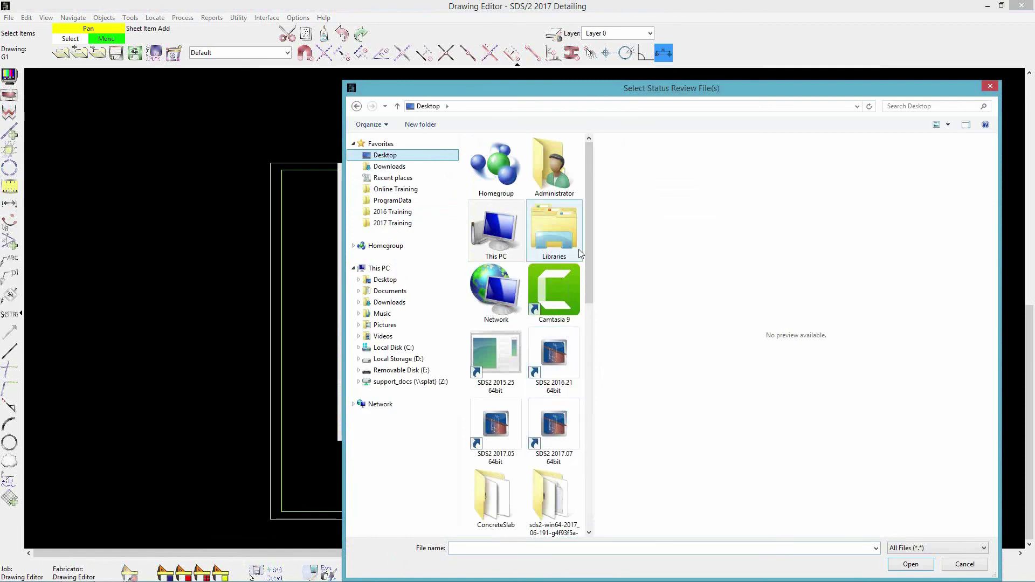
scroll(596, 300, "down", 10)
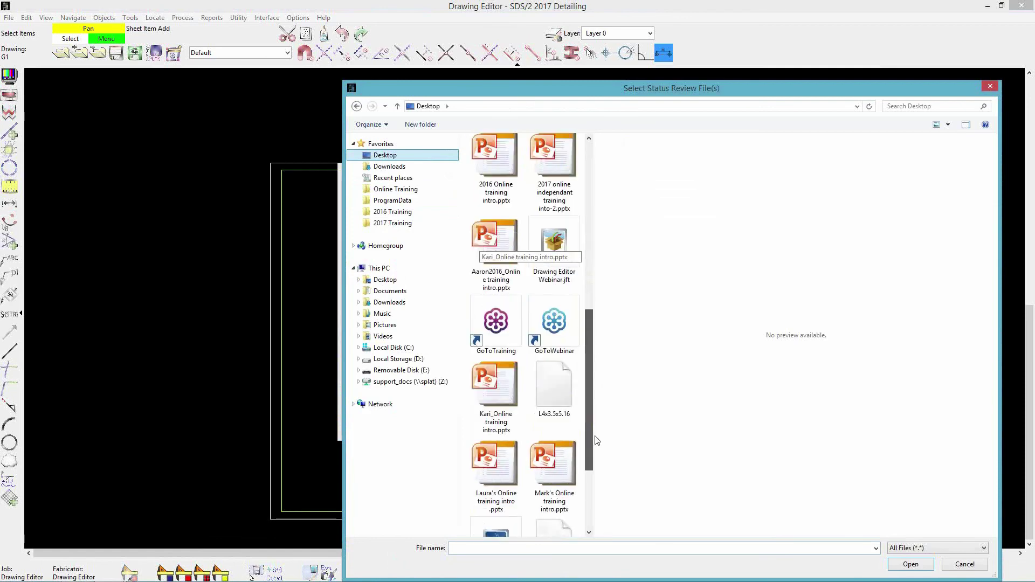
left_click(554, 384)
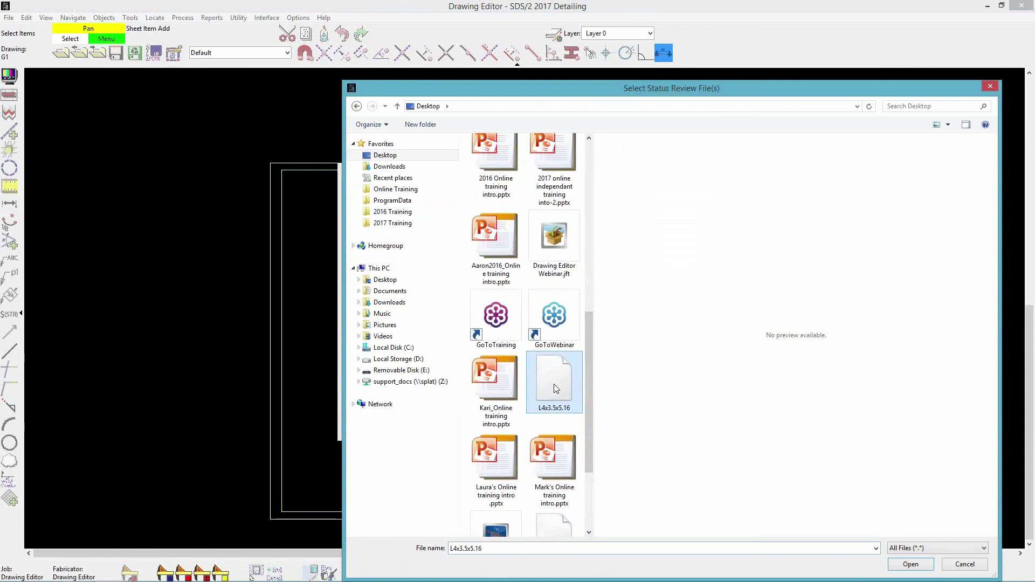
left_click(911, 565)
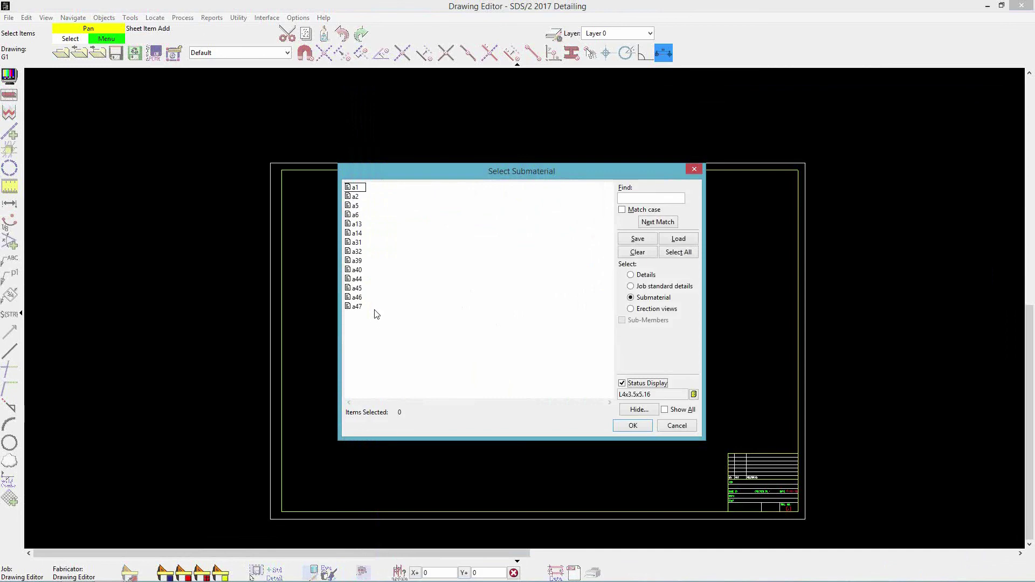
left_click(687, 255)
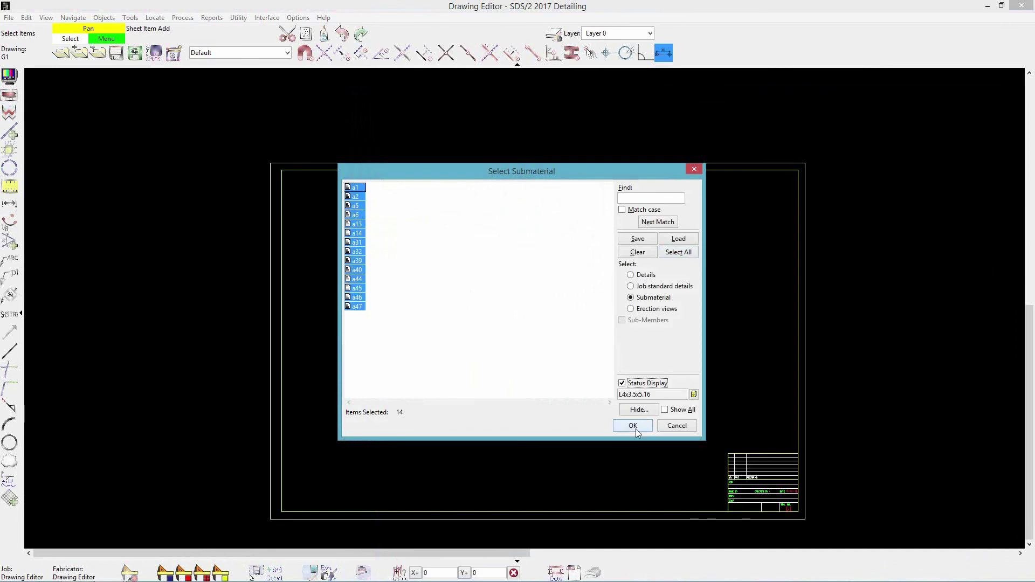
left_click(634, 426)
Step: Place a1, a2, a5 and a6 down the sheet's first column and a13, a14, a31 and a32 down the second
left_click(291, 260)
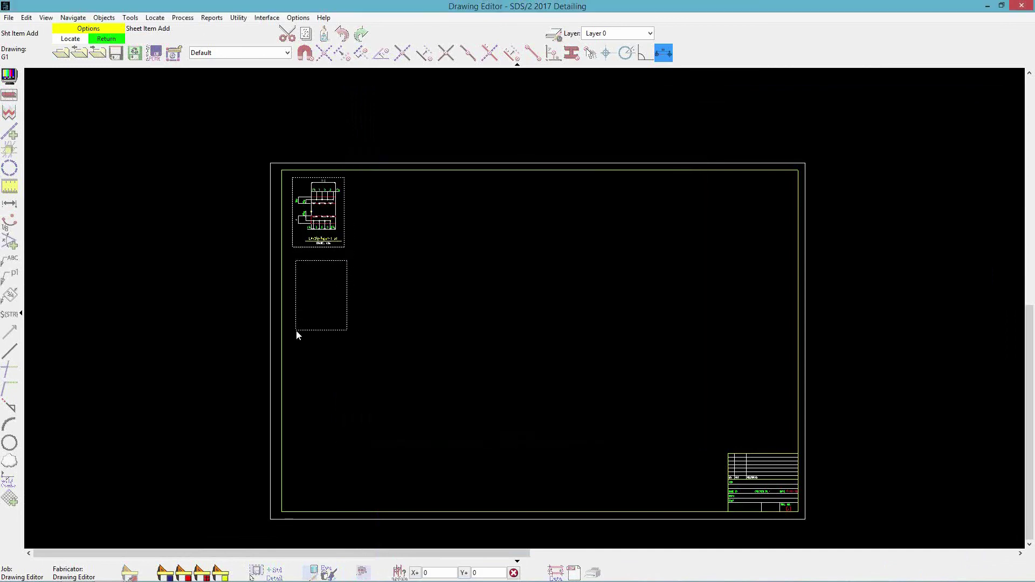
left_click(292, 363)
left_click(294, 413)
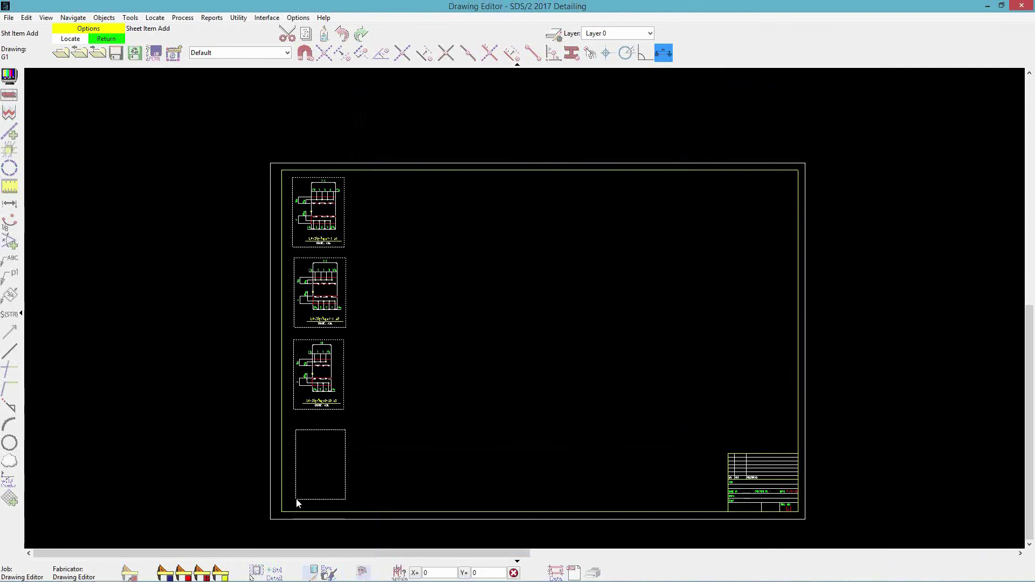
left_click(296, 500)
left_click(371, 245)
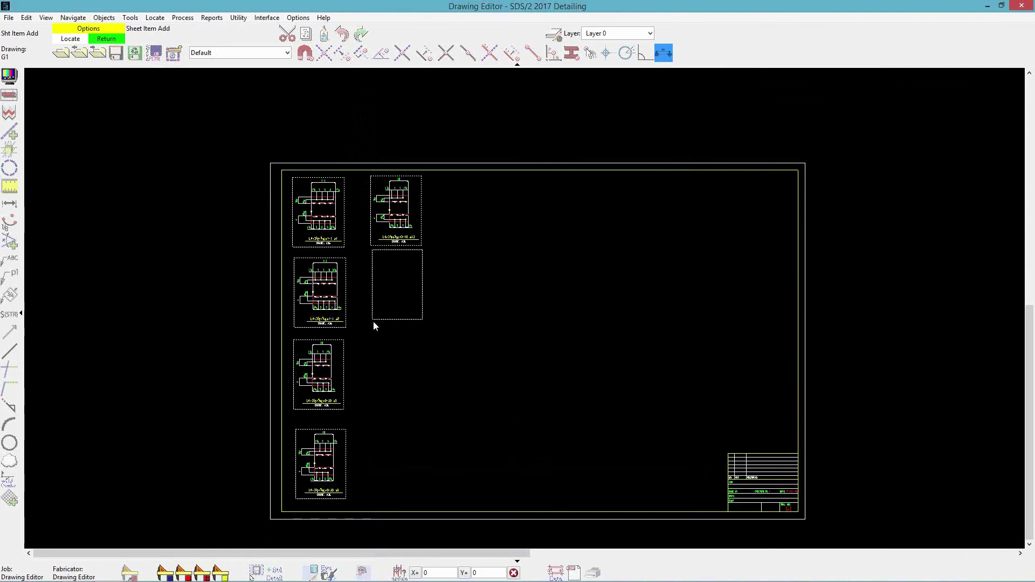
left_click(376, 326)
left_click(366, 404)
left_click(368, 496)
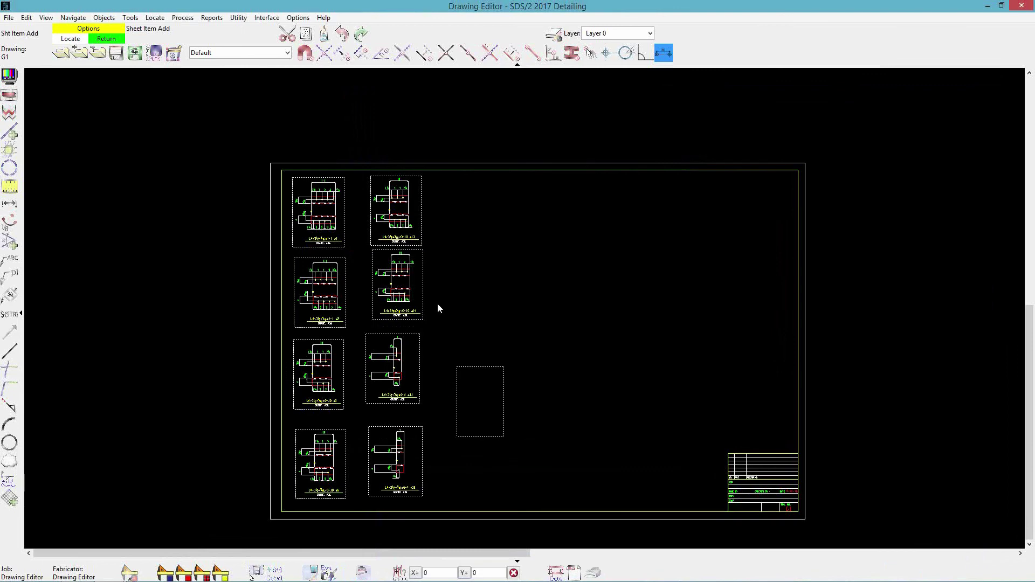
Step: Place a39, a40, a44 and a45 down the third column and a46 and a47 in the fourth, and finish adding items
left_click(466, 280)
left_click(462, 335)
left_click(467, 424)
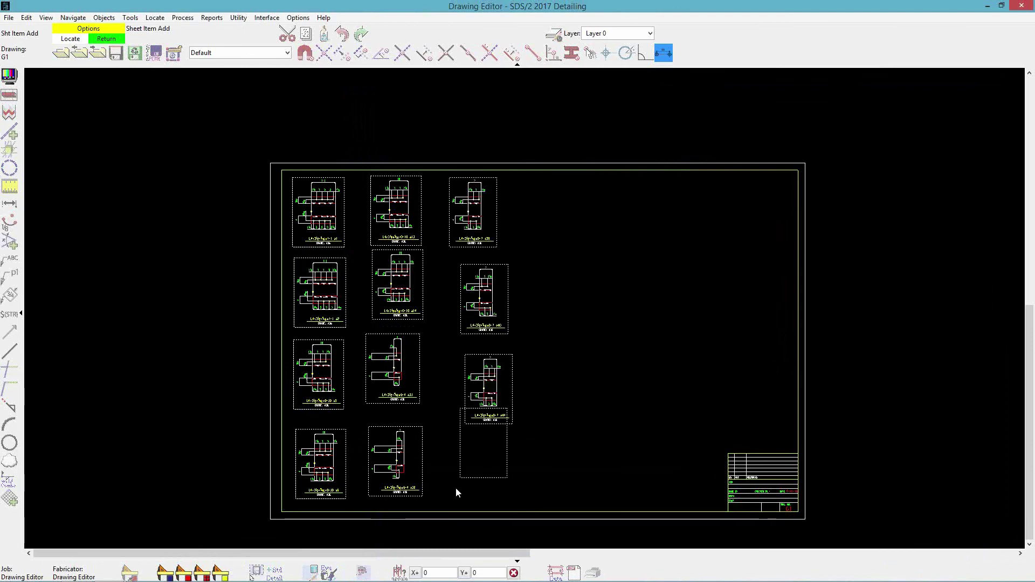
left_click(460, 506)
left_click(551, 250)
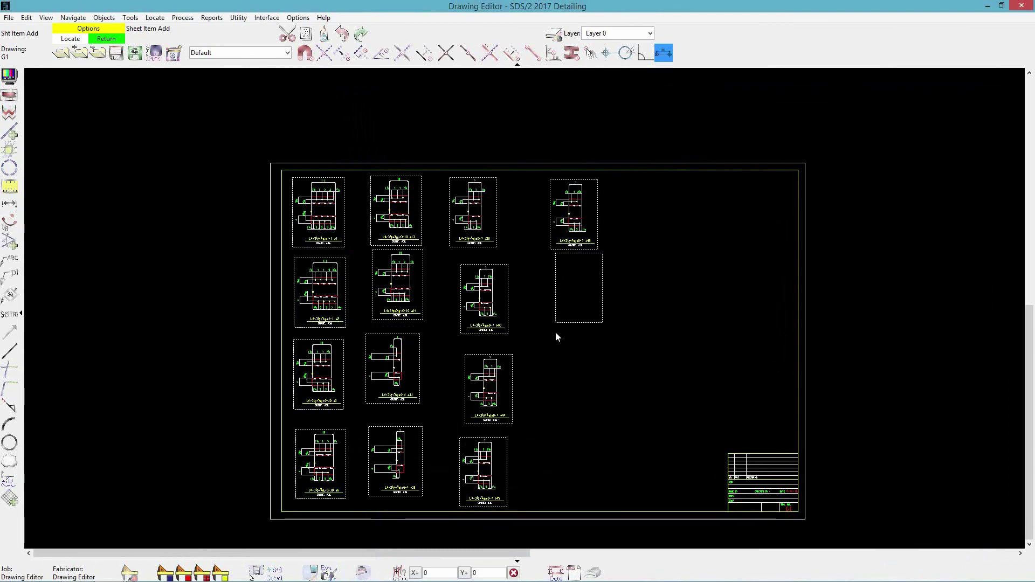
right_click(557, 337)
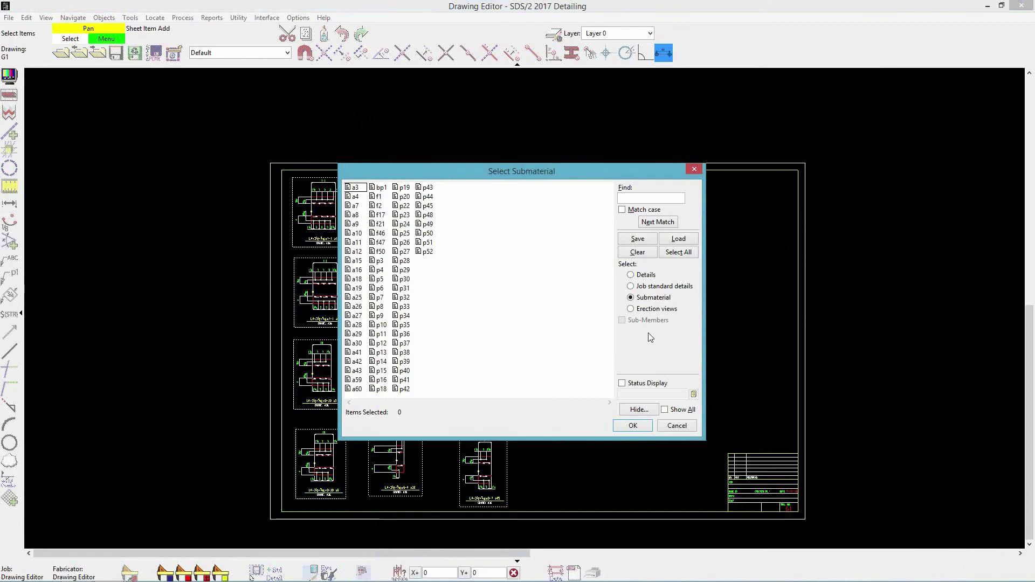
left_click(633, 426)
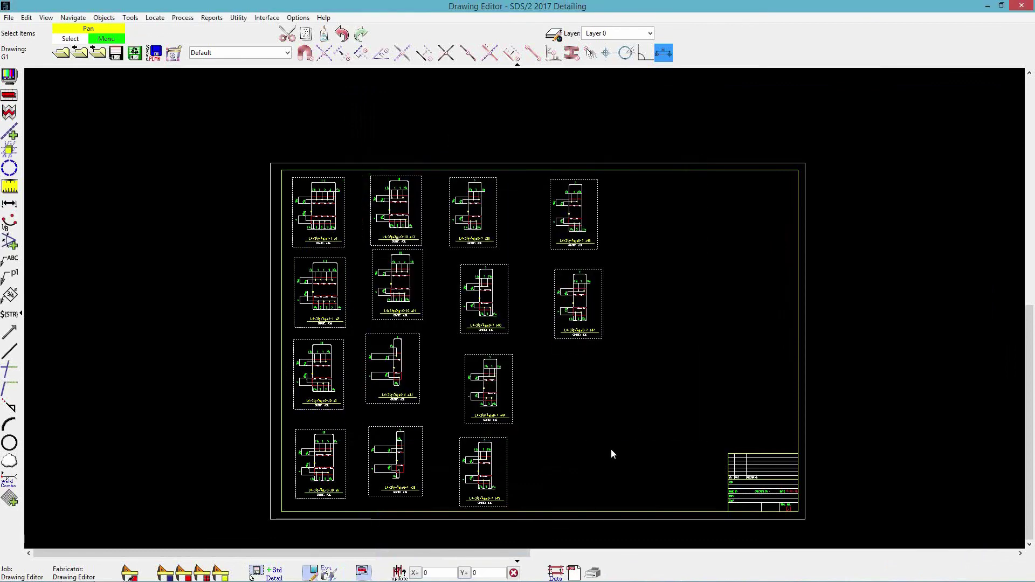